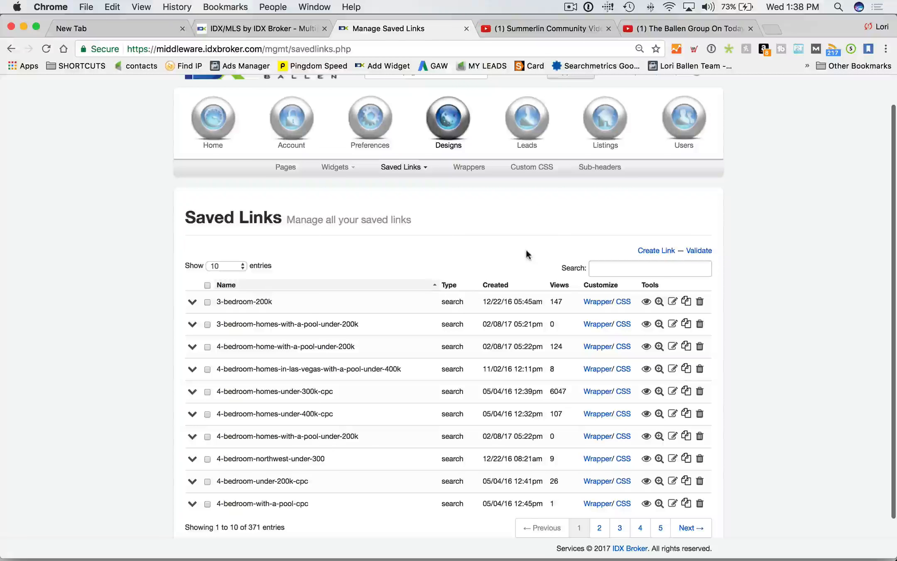
Open the public results page of the 3-bedroom-200k saved link from the Saved Links list
scroll(391, 241, "up", 2)
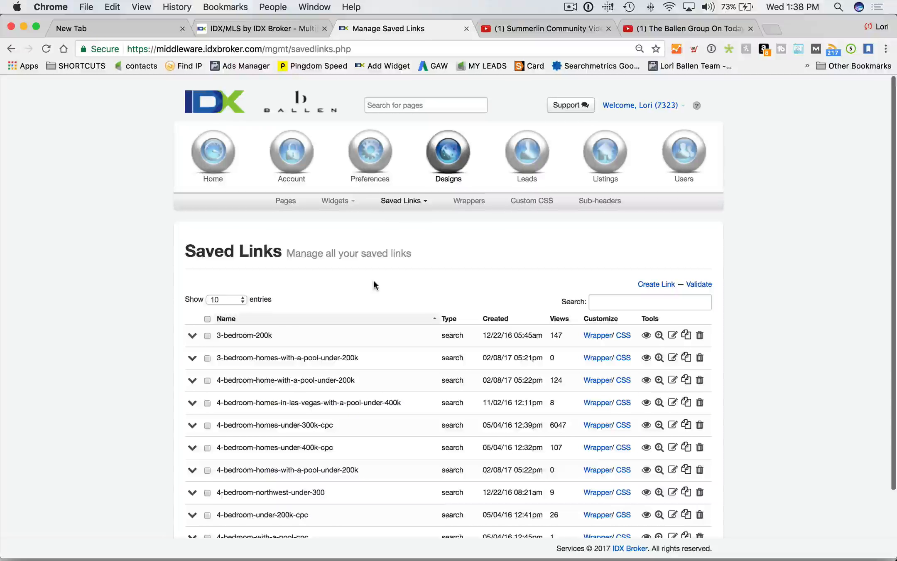
scroll(374, 284, "down", 3)
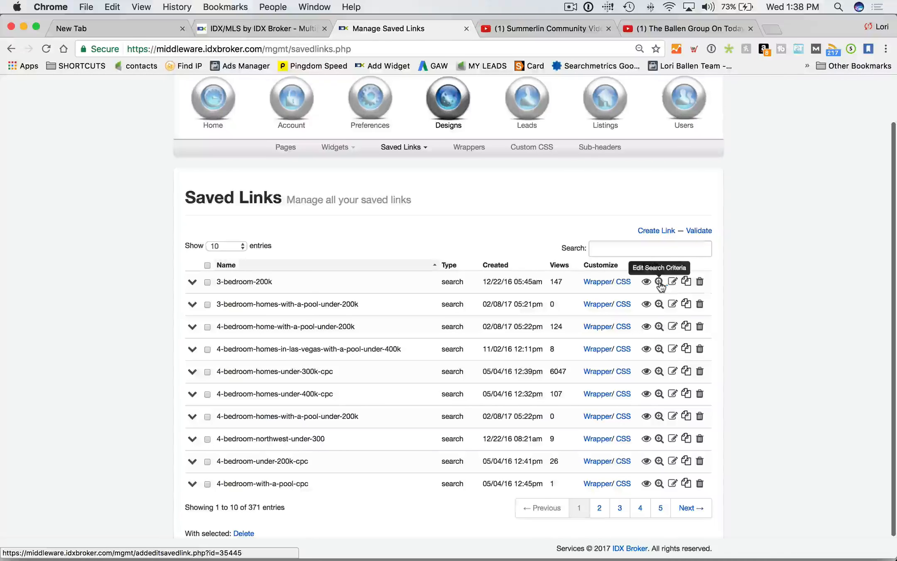
left_click(646, 282)
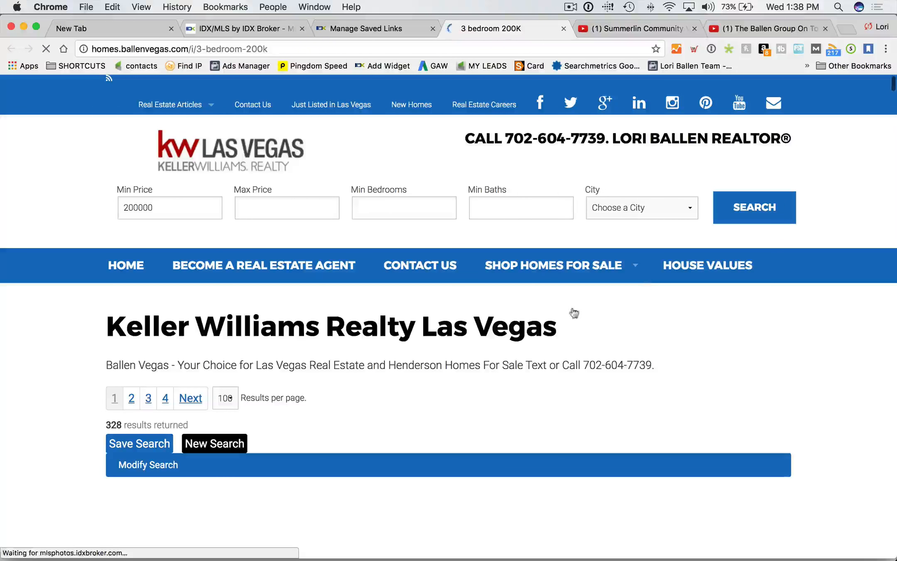
Look through the property listings on the 3-bedroom-200k results page and return to its beginning
scroll(506, 337, "down", 3)
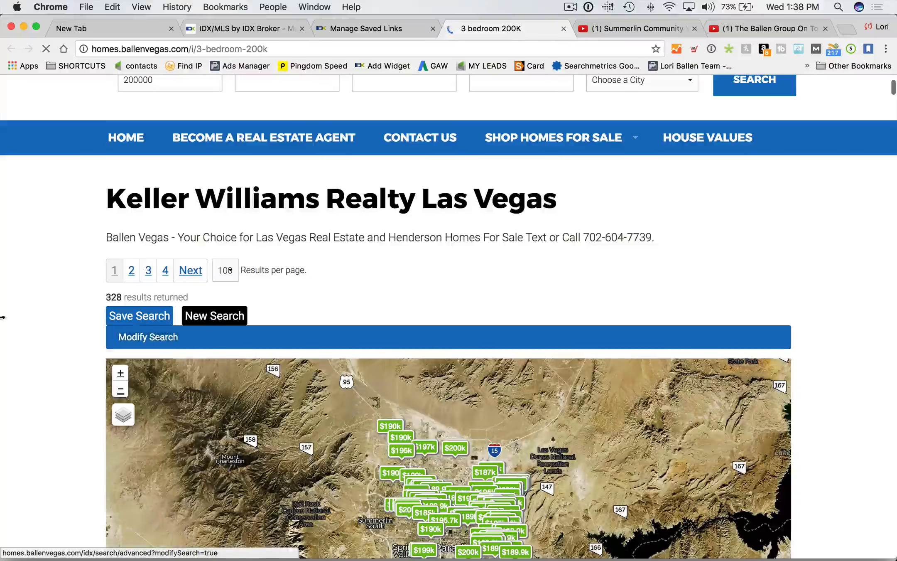
scroll(66, 320, "down", 4)
scroll(26, 312, "down", 3)
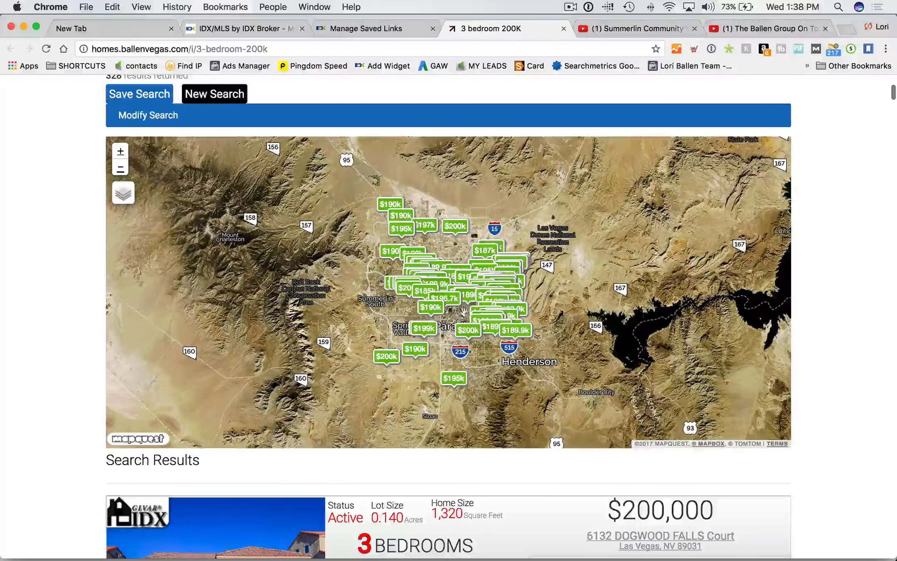
scroll(461, 295, "down", 4)
scroll(470, 308, "down", 20)
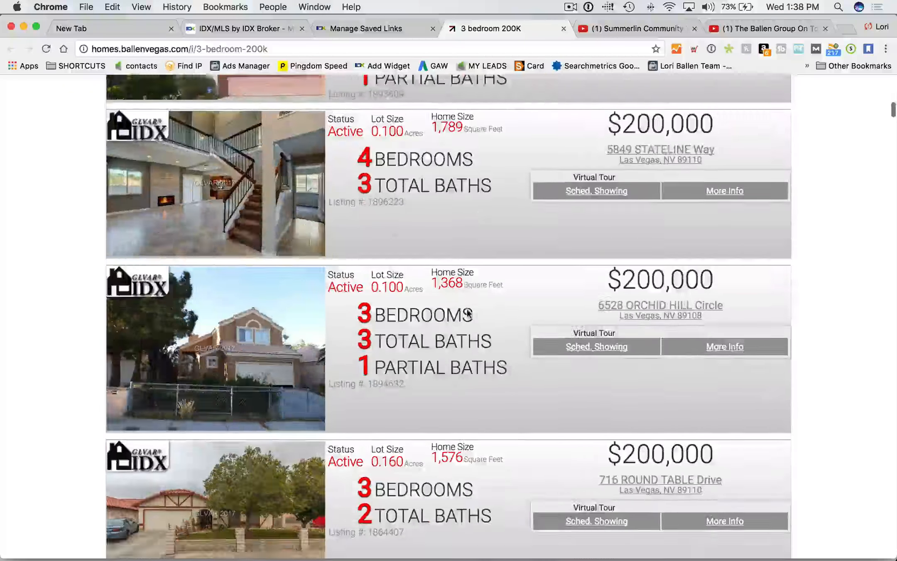
scroll(467, 315, "down", 20)
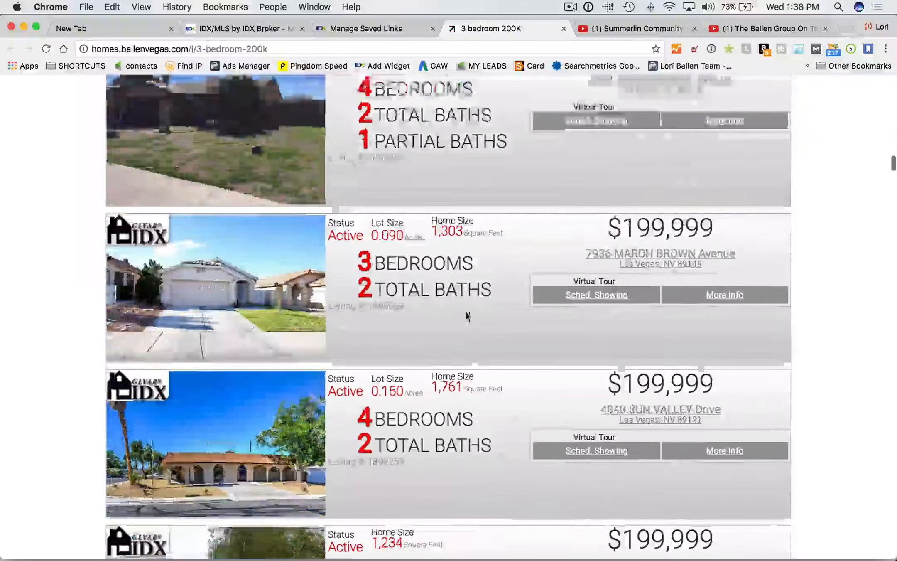
scroll(466, 315, "down", 10)
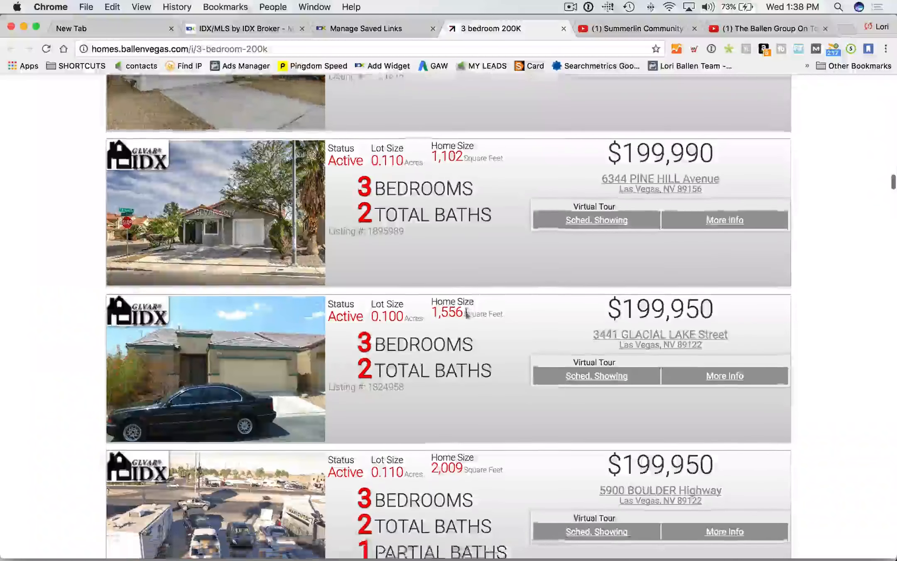
scroll(466, 312, "down", 10)
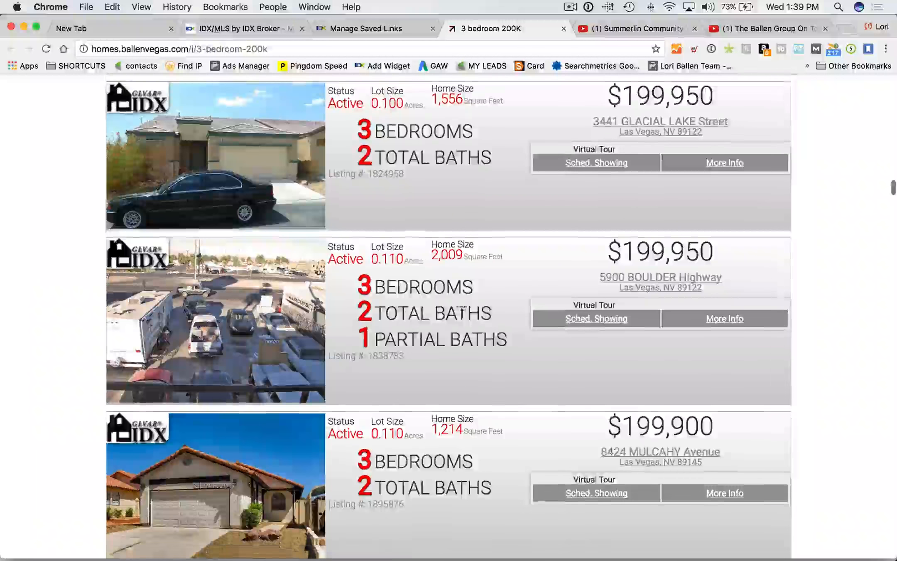
scroll(460, 318, "down", 8)
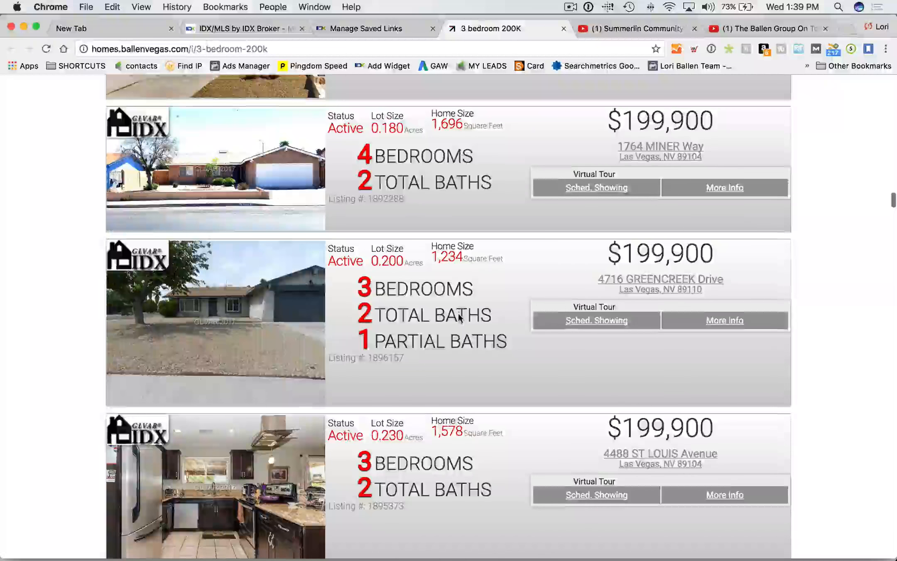
scroll(460, 317, "down", 18)
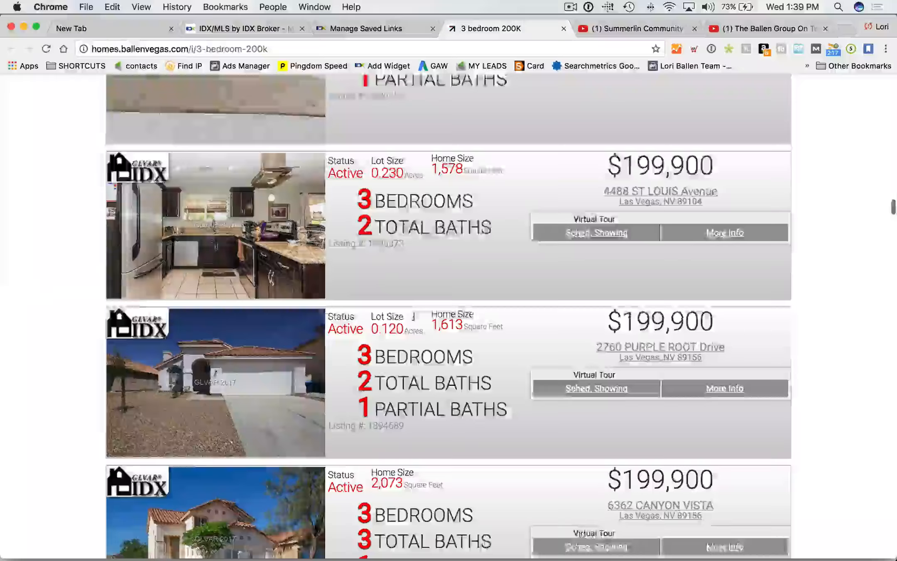
scroll(420, 308, "down", 20)
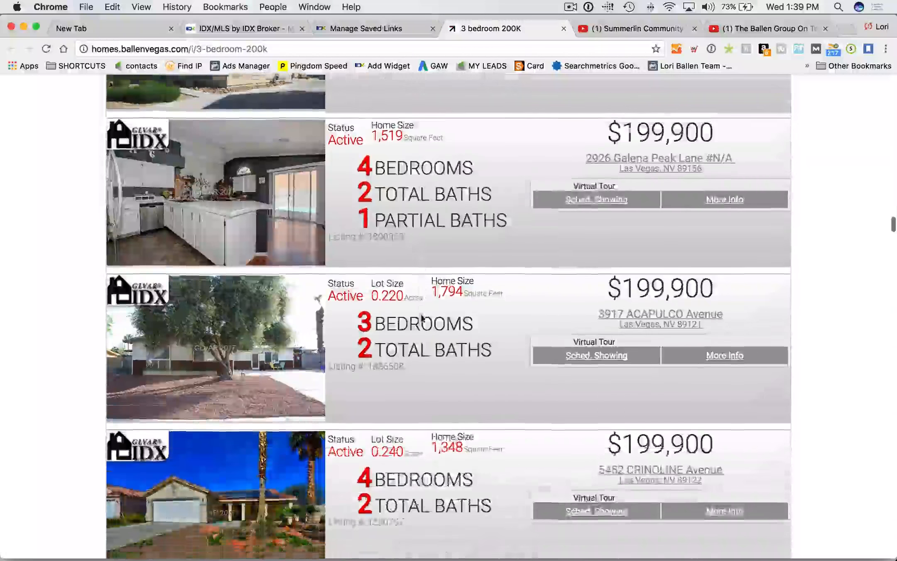
scroll(417, 322, "up", 20)
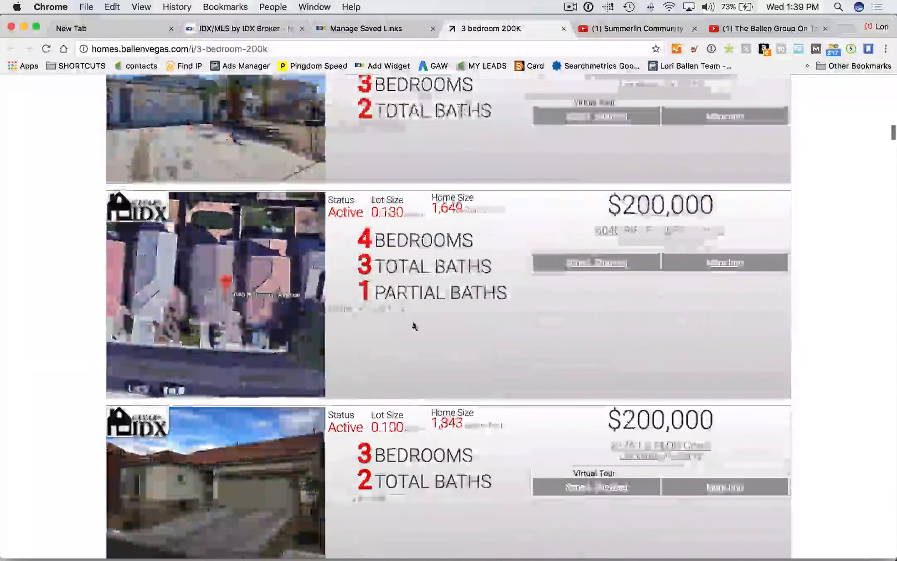
scroll(414, 325, "up", 20)
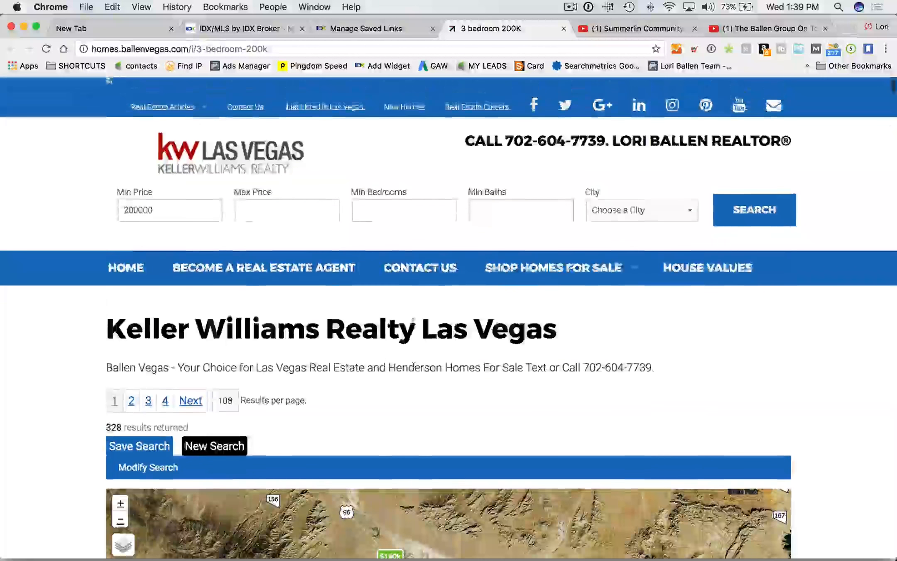
Examine the map and the first property entries under Search Results
scroll(418, 322, "down", 5)
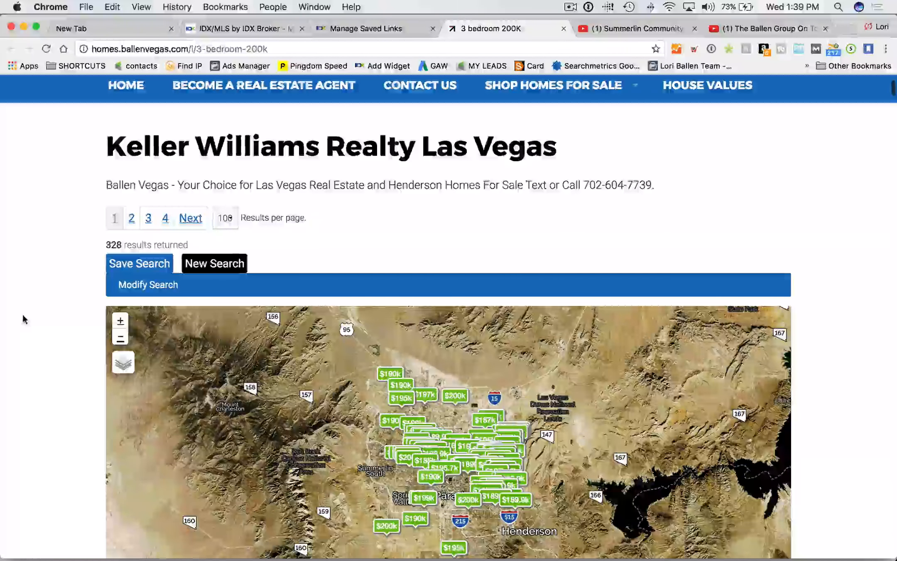
scroll(28, 316, "down", 5)
scroll(27, 320, "down", 2)
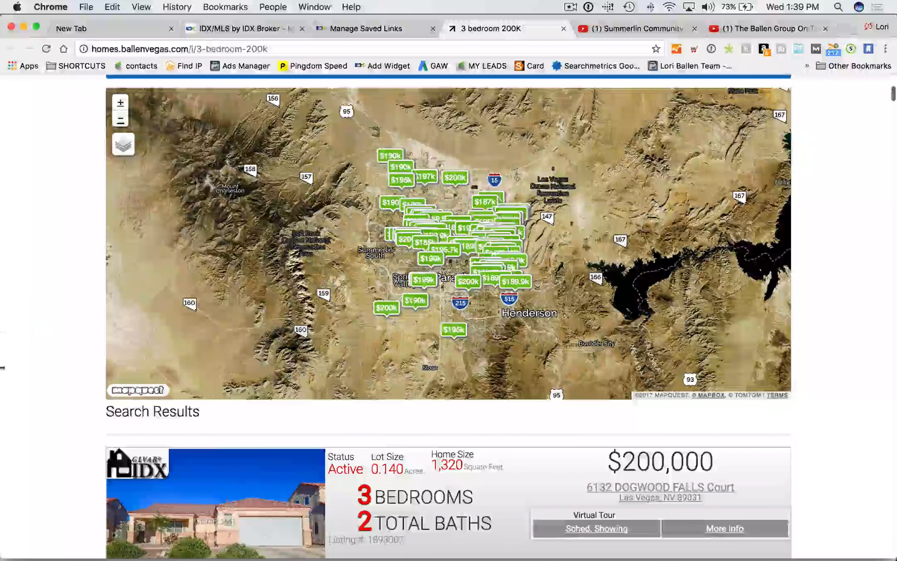
scroll(33, 196, "up", 1)
scroll(32, 196, "up", 2)
scroll(231, 211, "down", 8)
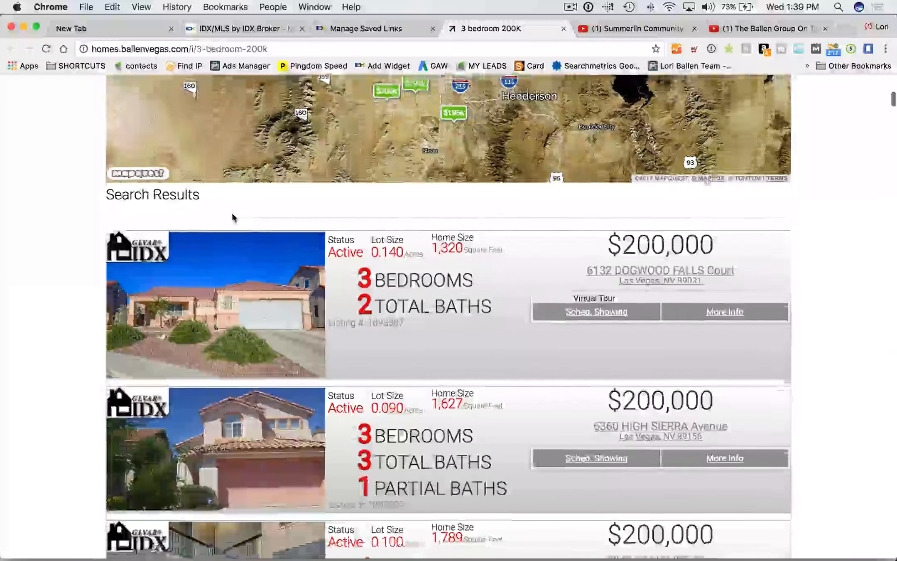
scroll(234, 217, "down", 3)
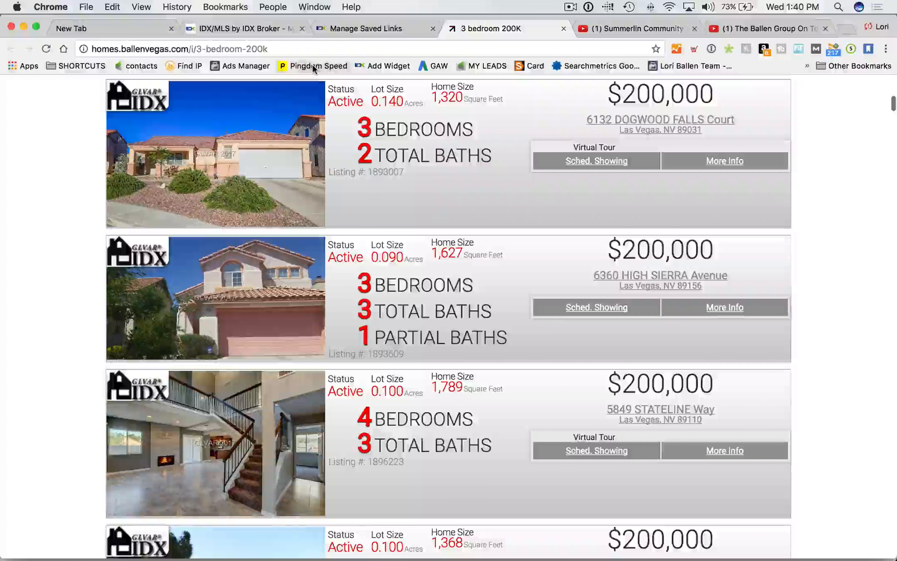
scroll(470, 210, "up", 3)
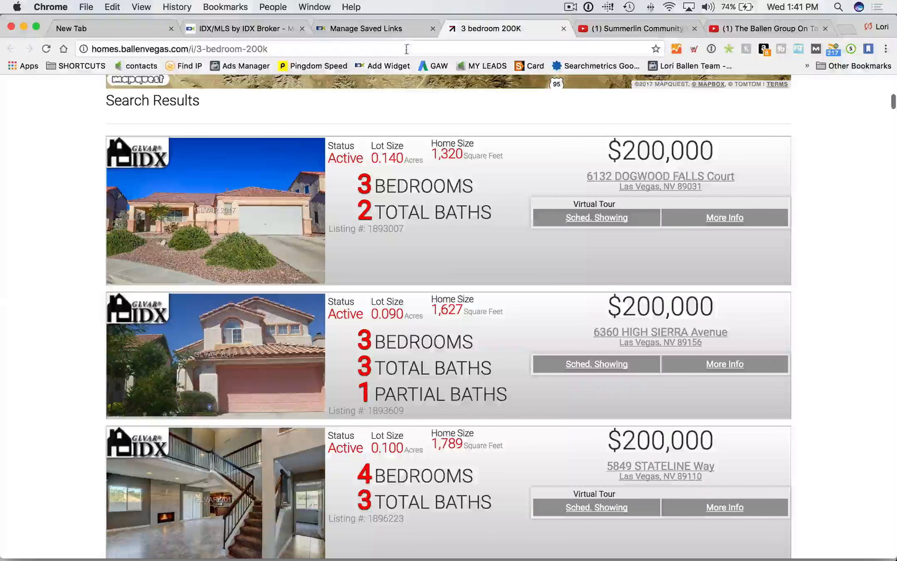
Return to the saved links manager, reset the page zoom to its default and start creating a new saved link
left_click(373, 31)
scroll(227, 281, "up", 3)
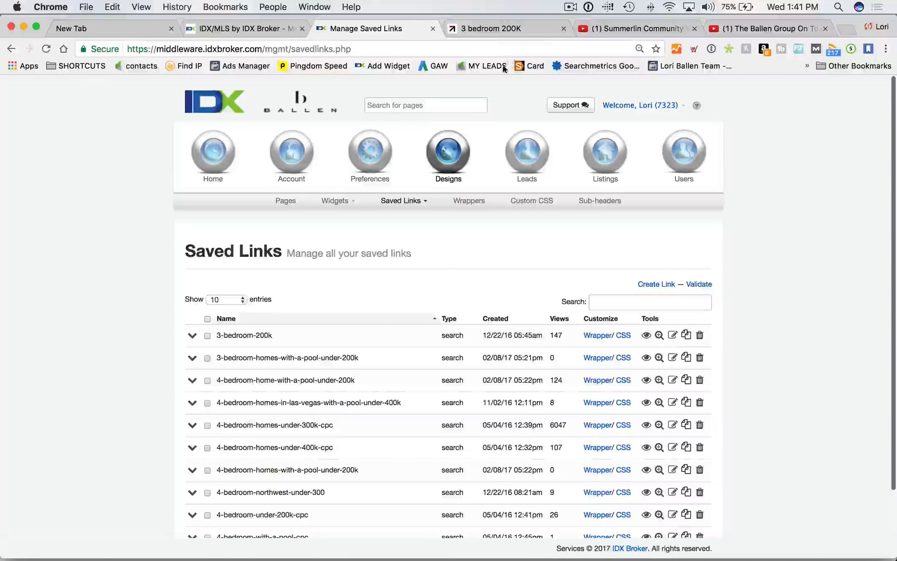
key("super+0")
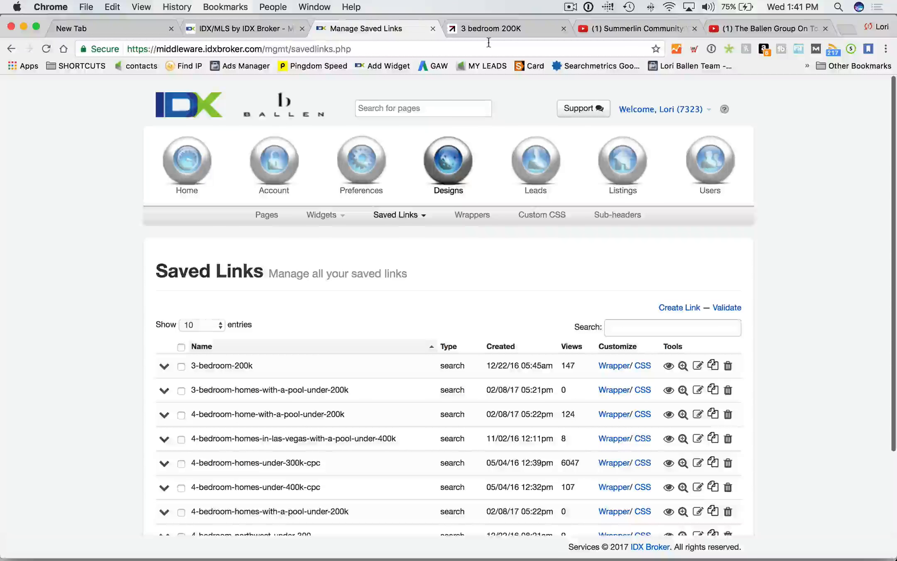
scroll(779, 290, "down", 1)
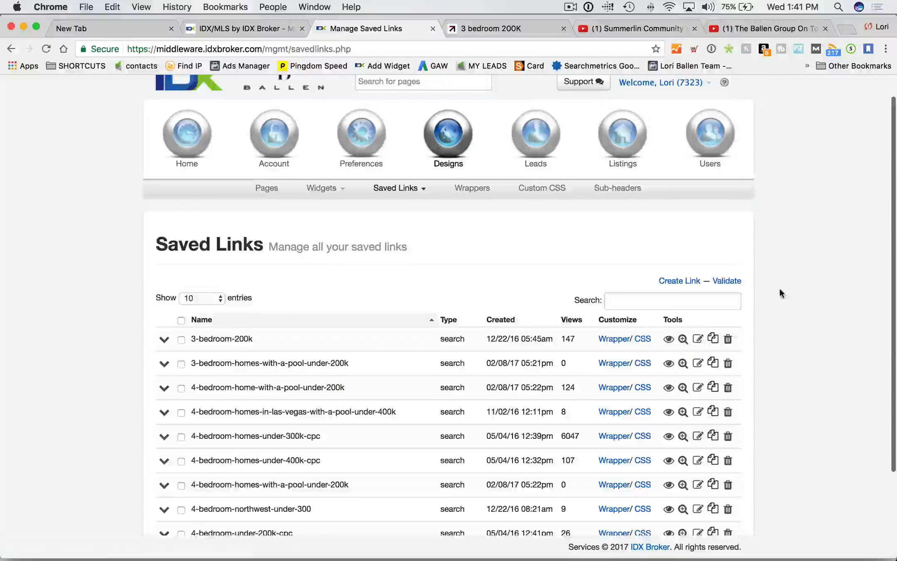
scroll(779, 289, "up", 1)
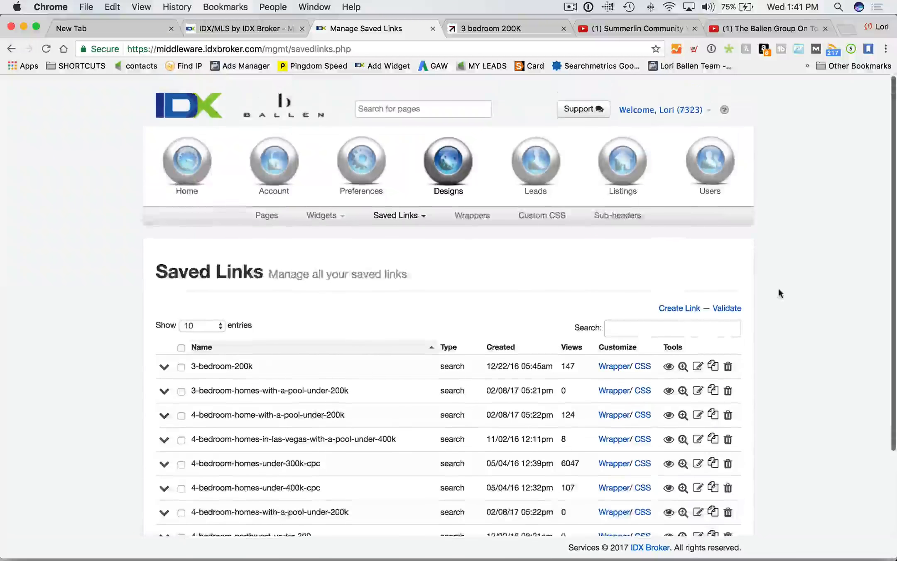
left_click(407, 218)
left_click(399, 249)
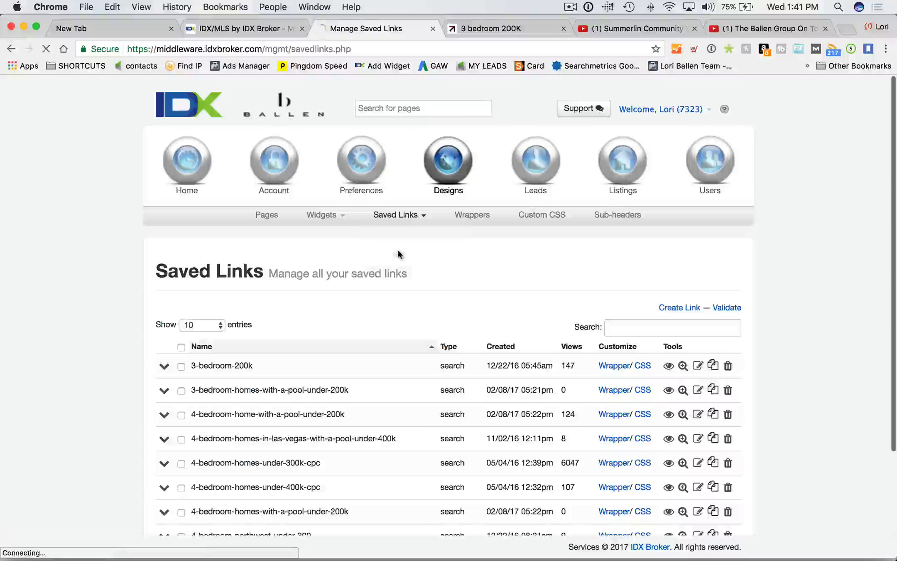
scroll(328, 363, "down", 1)
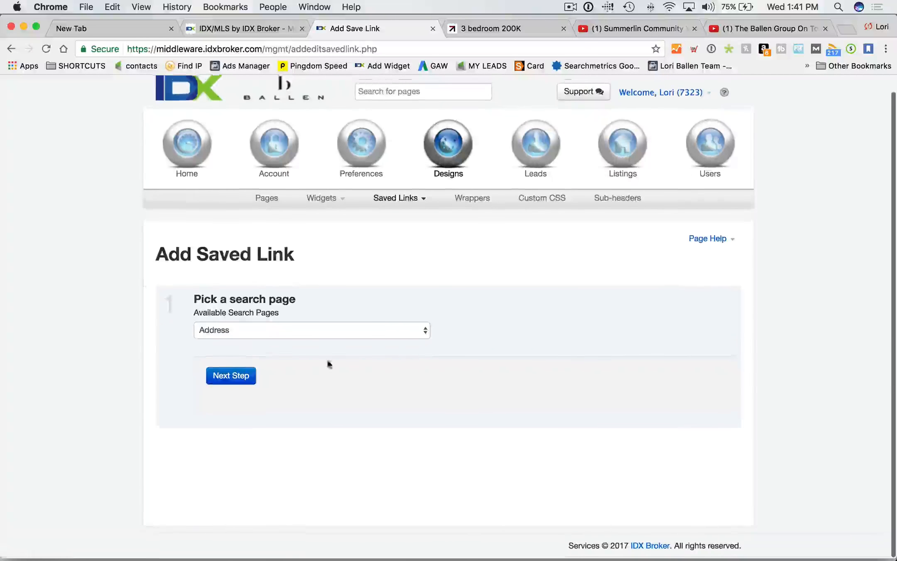
Review the available search page options, and open the Pages list in a separate browser tab to examine the site's page types
left_click(426, 332)
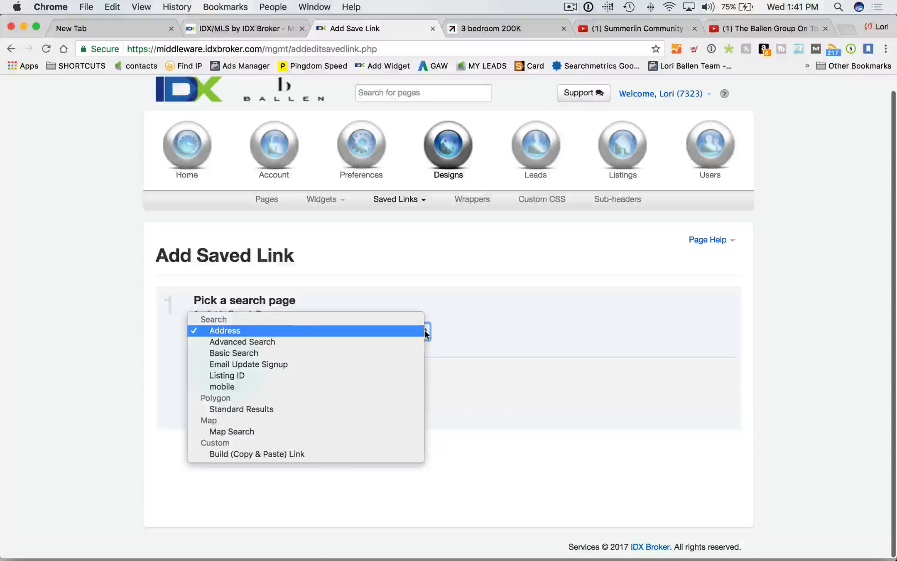
left_click(512, 327)
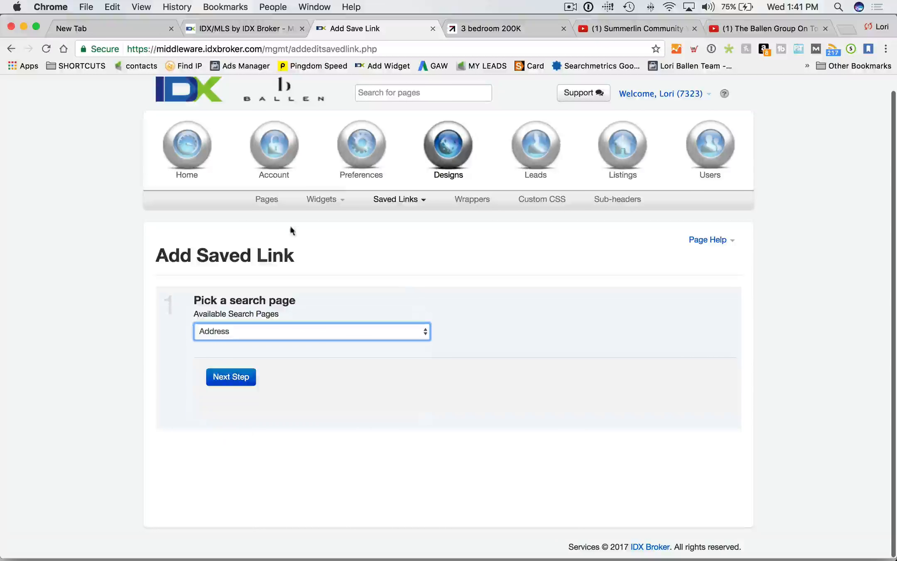
right_click(268, 204)
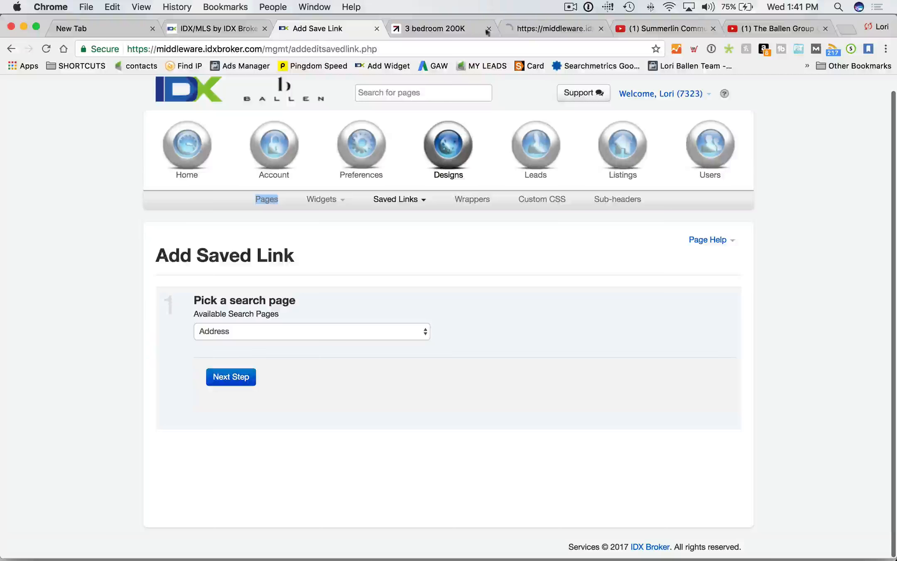
left_click(553, 27)
scroll(318, 337, "down", 10)
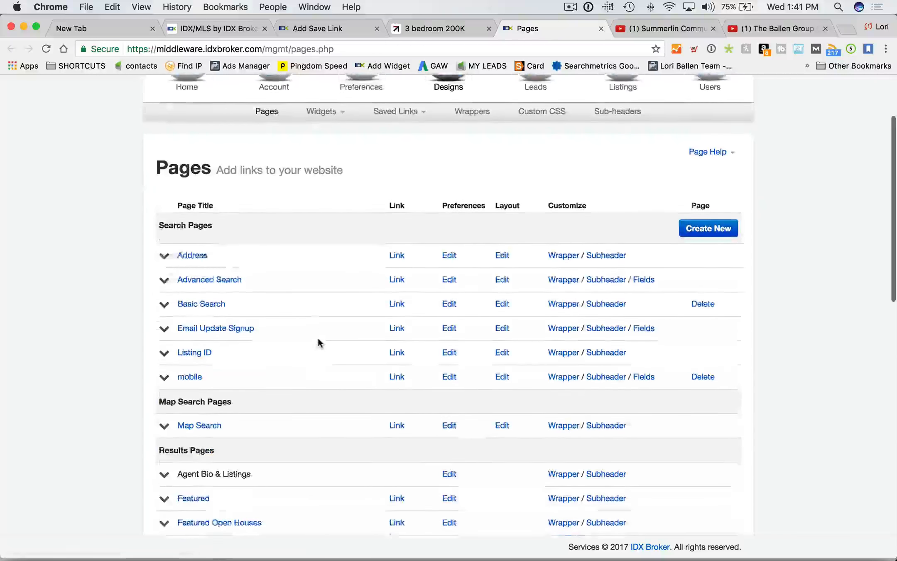
scroll(317, 344, "down", 7)
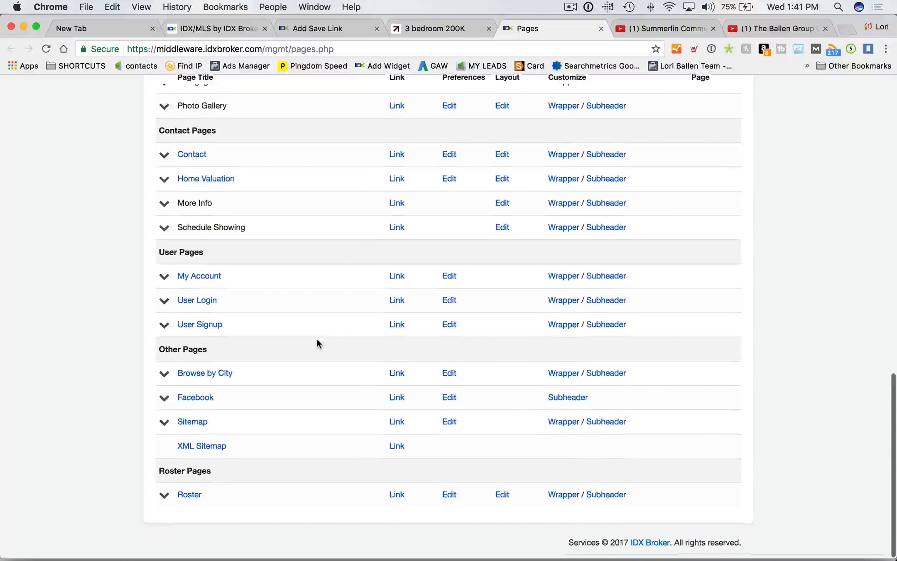
scroll(316, 337, "up", 18)
scroll(314, 337, "down", 10)
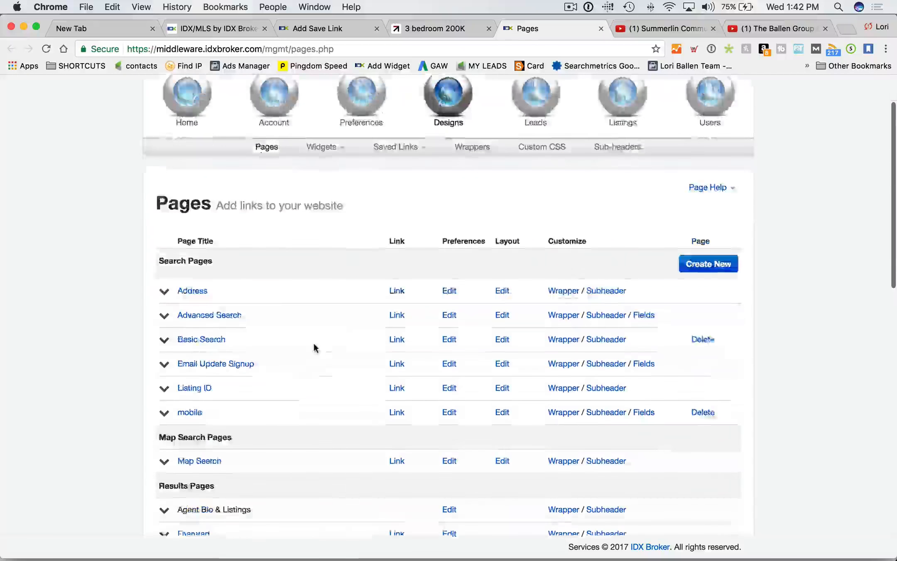
left_click(330, 28)
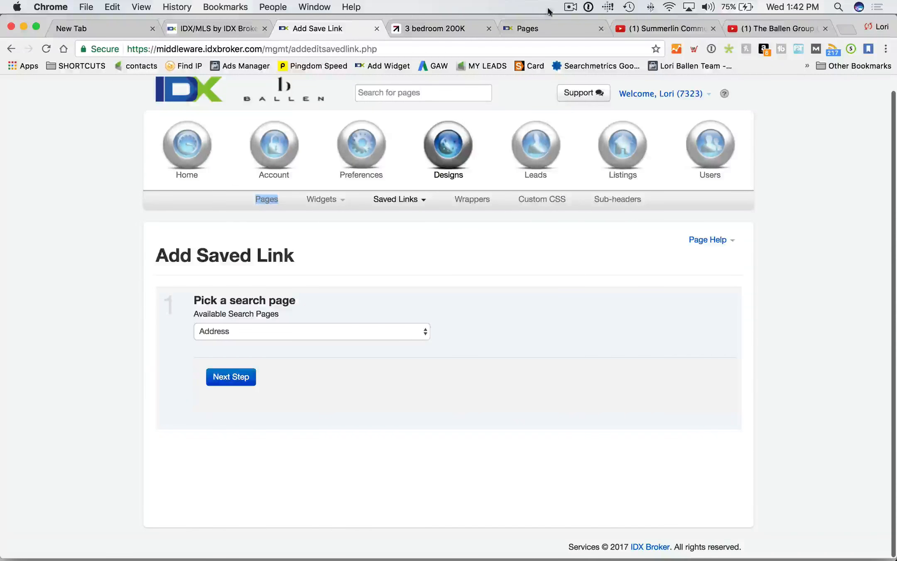
left_click(538, 32)
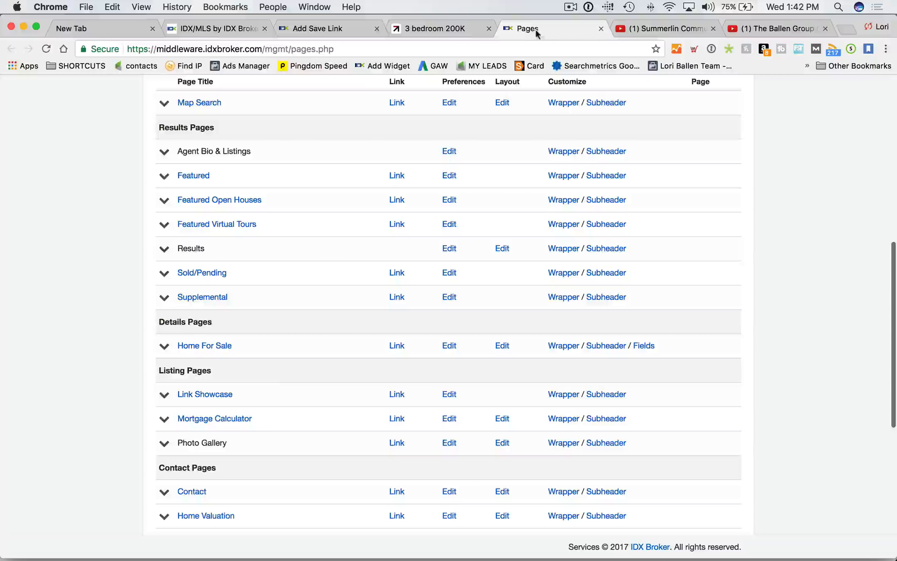
Select Standard Results as the search page for the new saved link
left_click(312, 28)
left_click(327, 331)
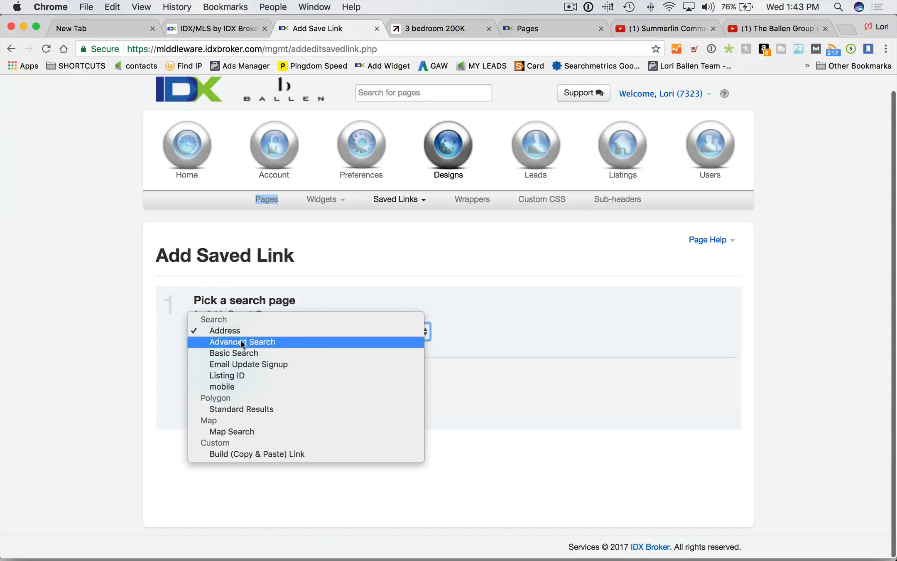
left_click(244, 408)
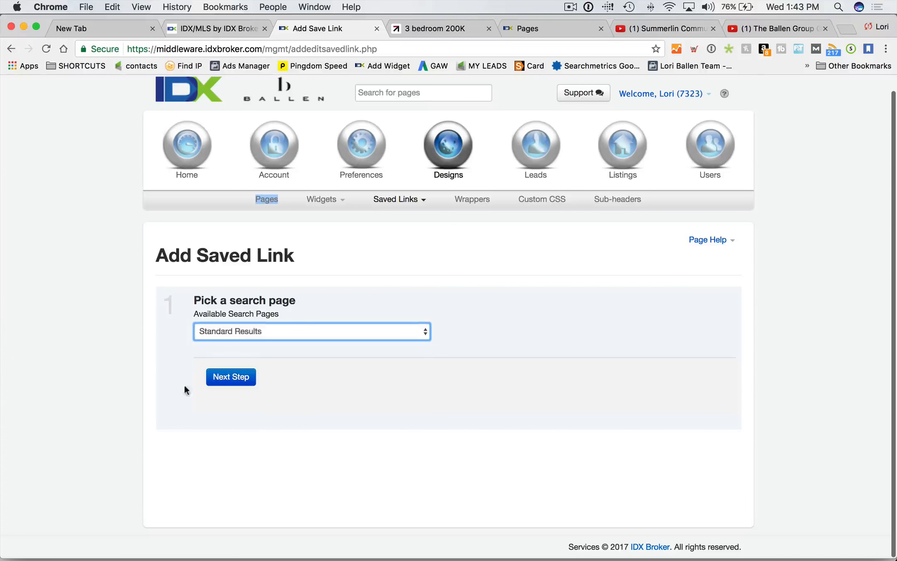
Keep Standard Results as the search page for the saved link and proceed to its map-based criteria
left_click(246, 332)
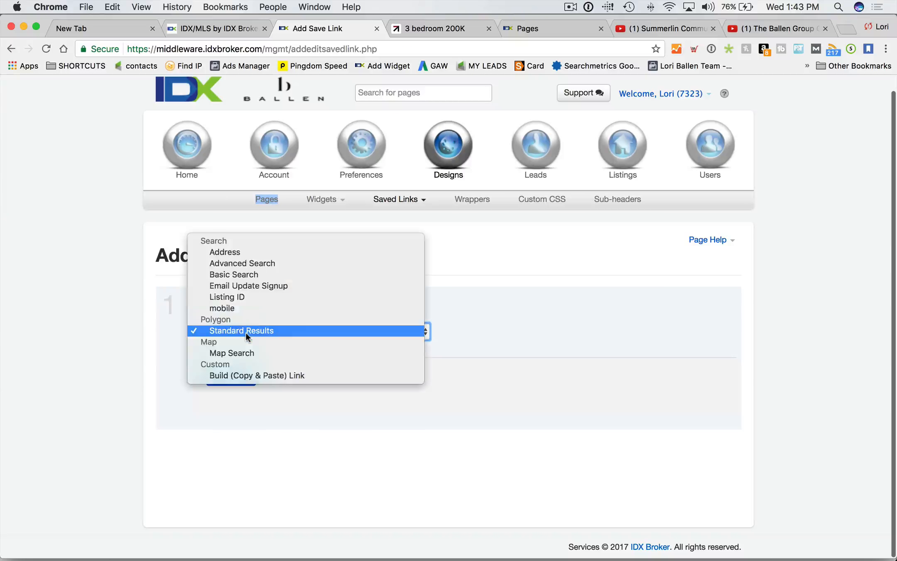
left_click(235, 331)
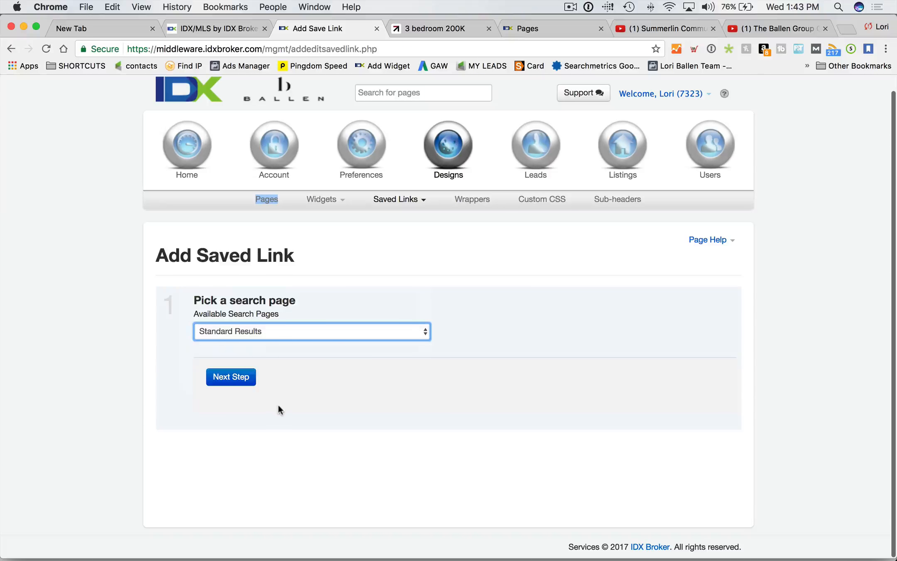
left_click(231, 378)
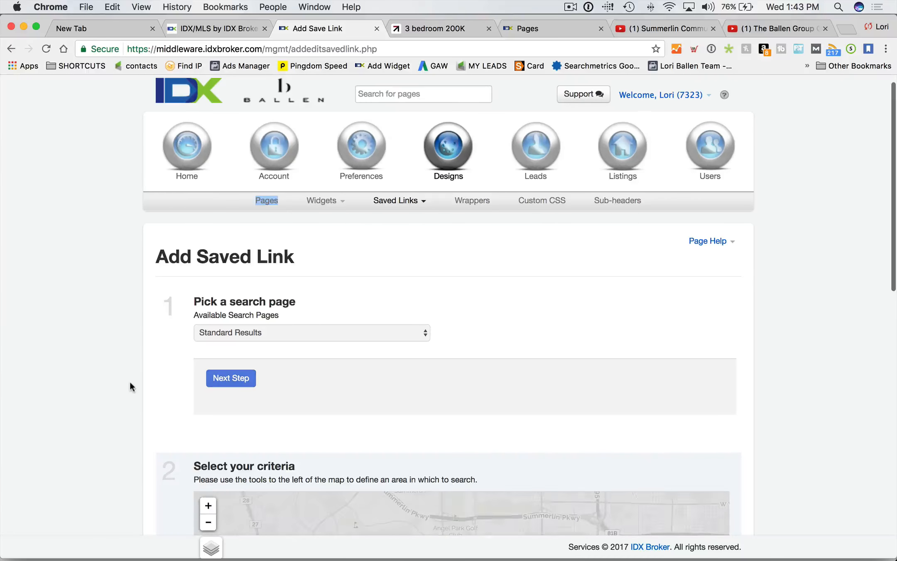
scroll(132, 381, "down", 5)
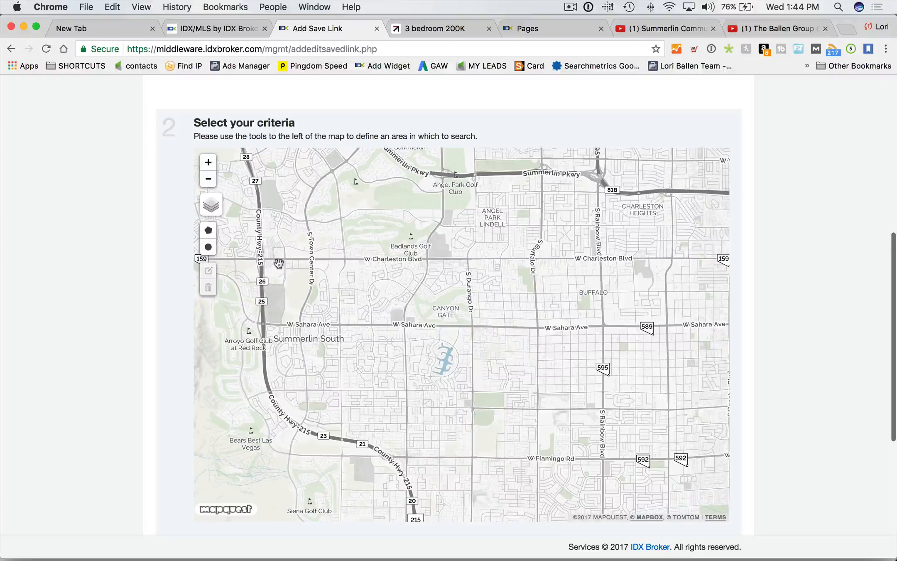
Draw a closed polygon search area around Angel Park Lindell, bounded by Summerlin Pkwy, W Charleston Blvd and S Buffalo Dr
left_click(209, 232)
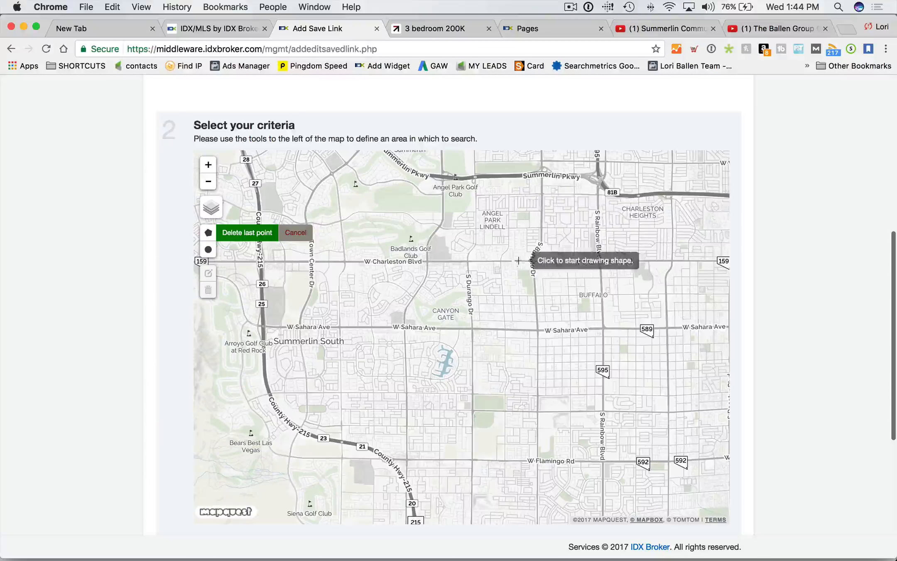
left_click(443, 177)
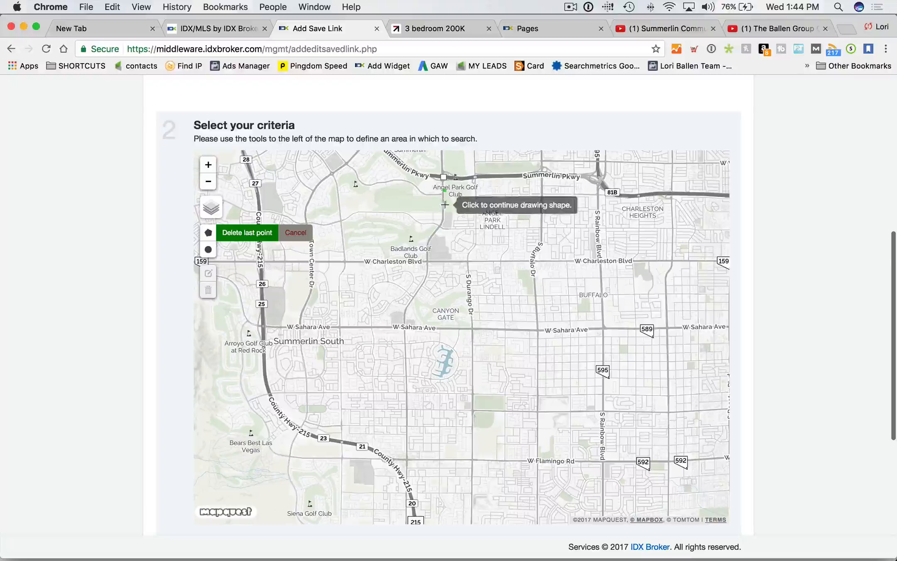
left_click(442, 221)
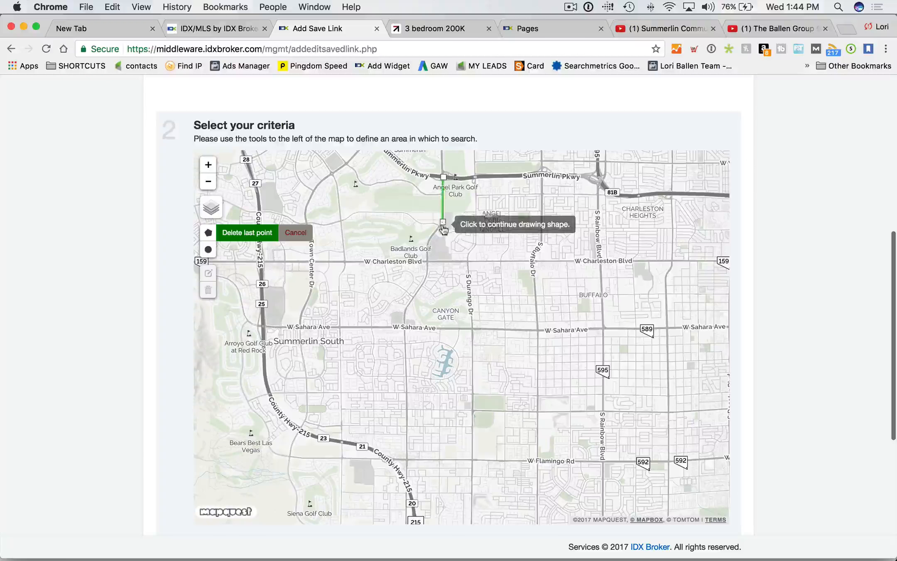
left_click(427, 244)
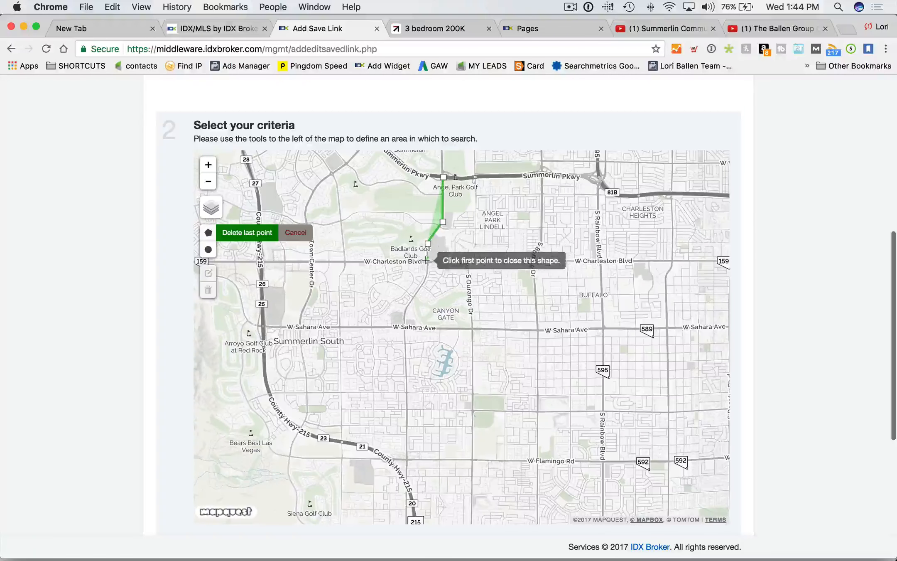
left_click(428, 262)
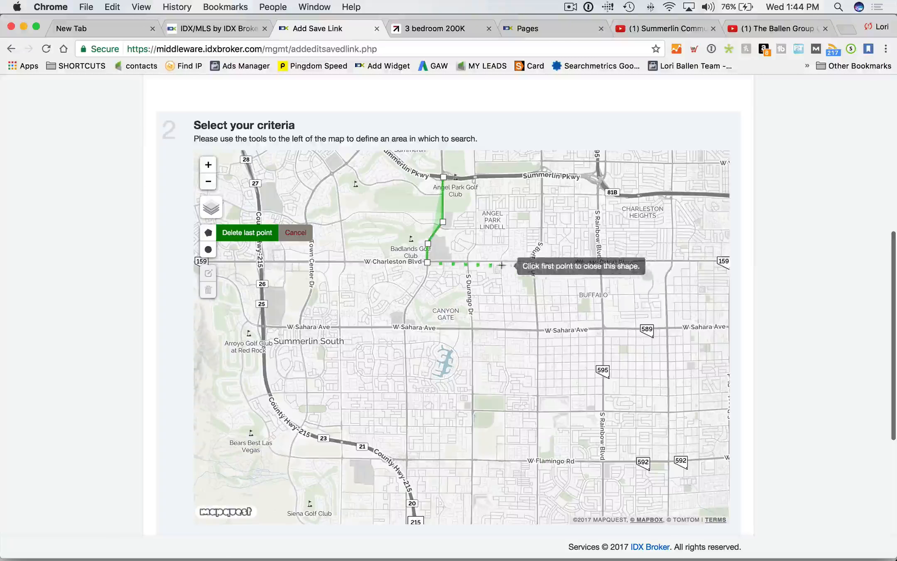
left_click(532, 261)
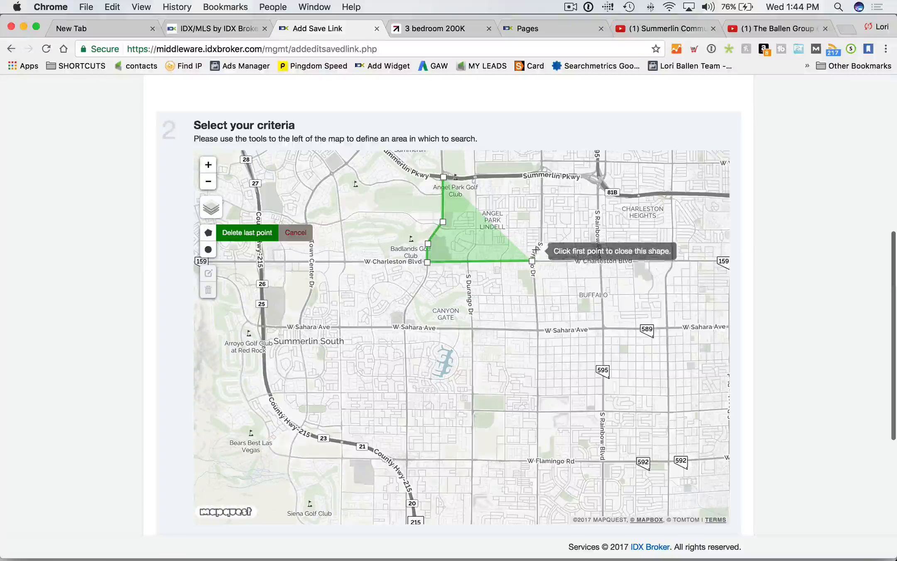
left_click(535, 252)
left_click(542, 246)
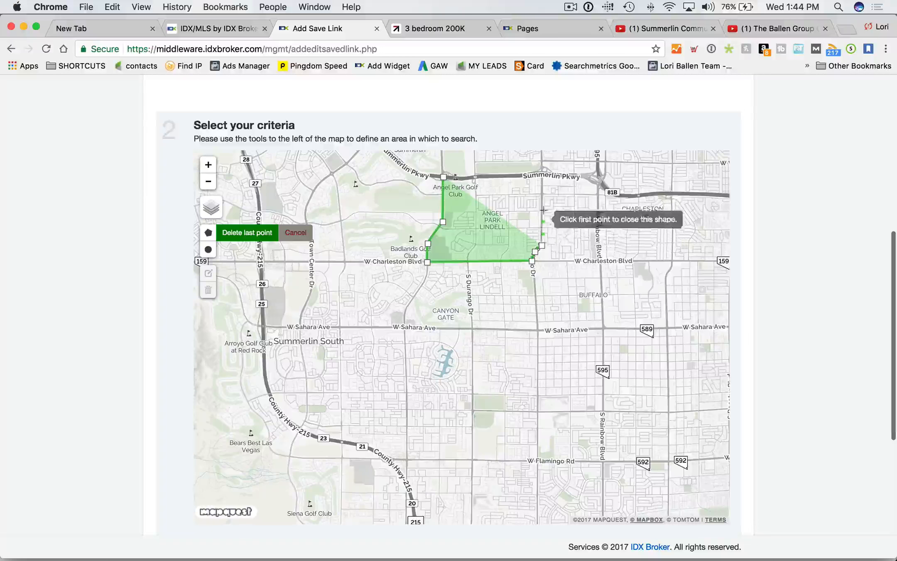
left_click(543, 176)
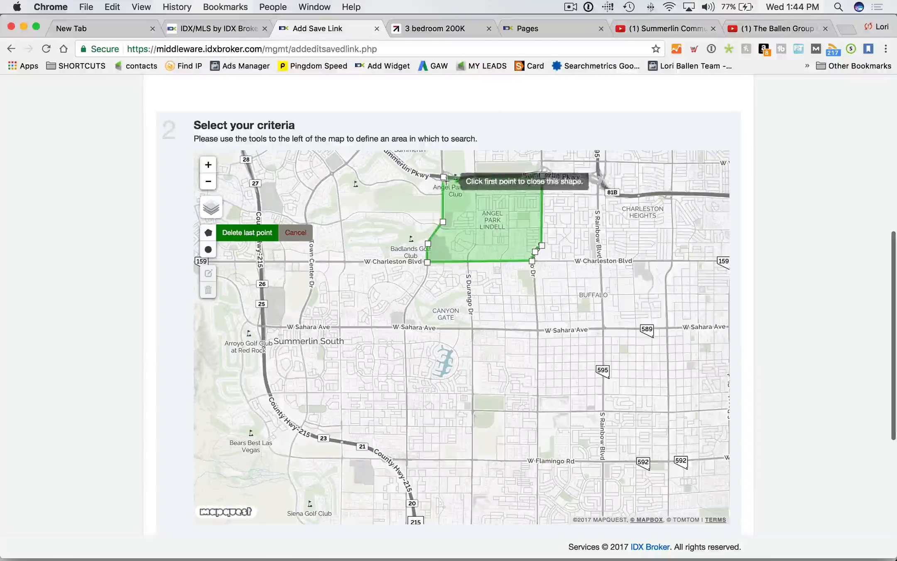
left_click(443, 178)
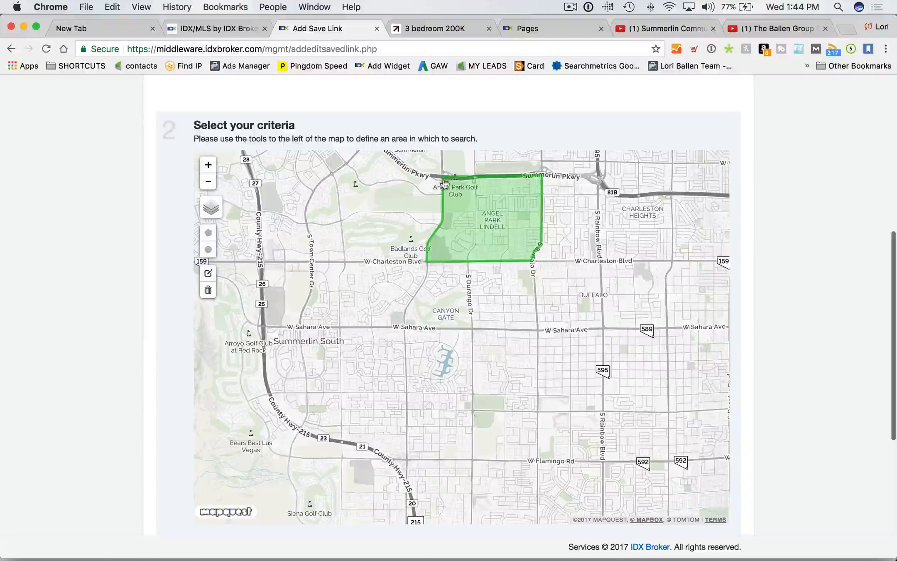
Review the additional filters below the map, including price range, bedrooms, bathrooms and the available sort orders
scroll(775, 265, "up", 5)
scroll(773, 263, "down", 12)
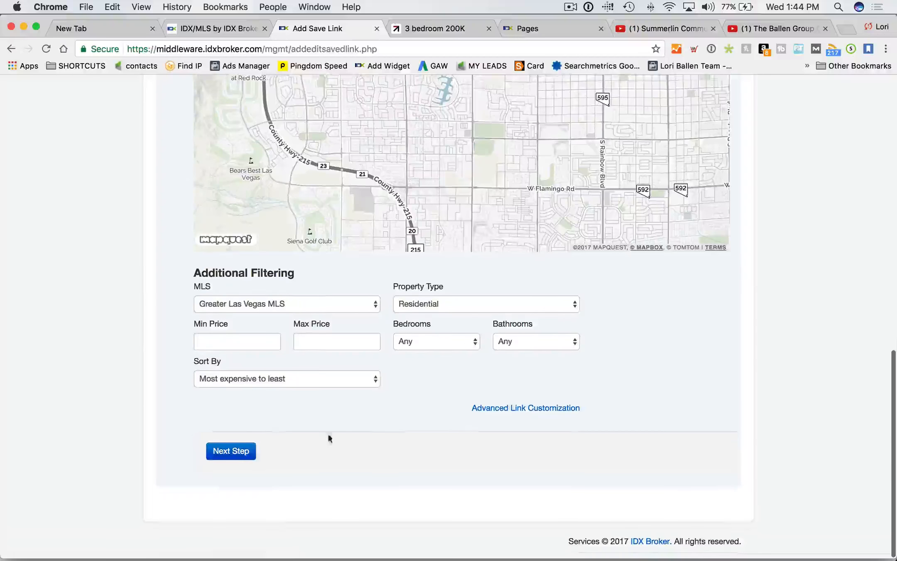
scroll(580, 442, "up", 15)
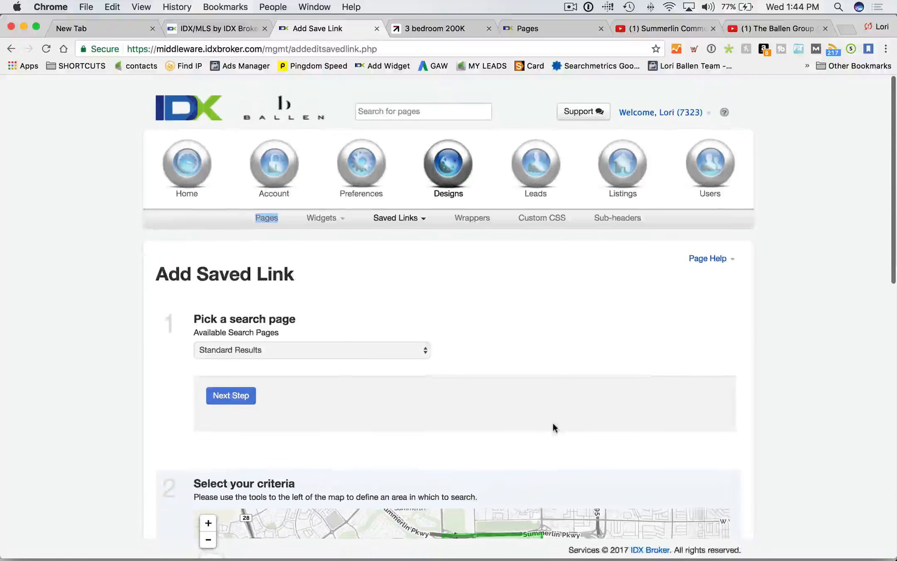
scroll(552, 426, "down", 15)
left_click(288, 388)
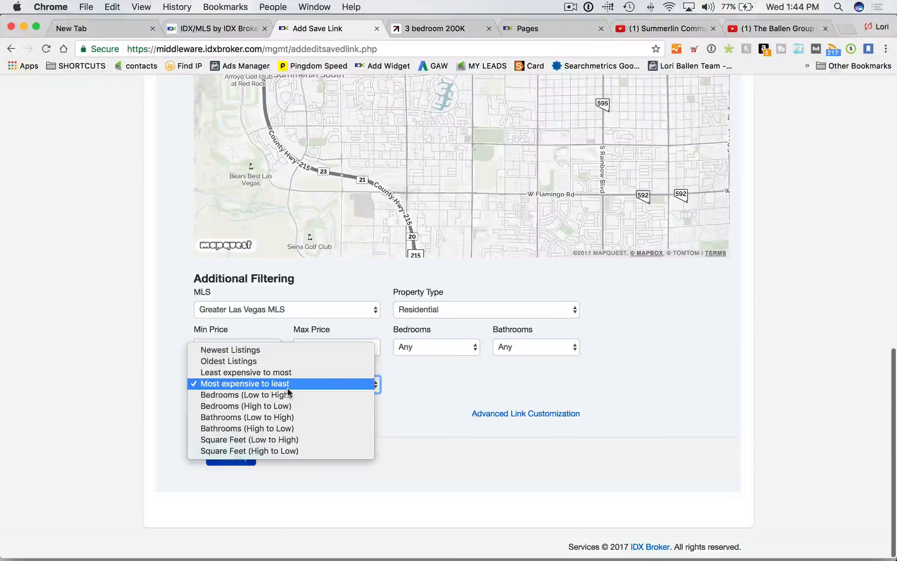
left_click(401, 414)
left_click(203, 347)
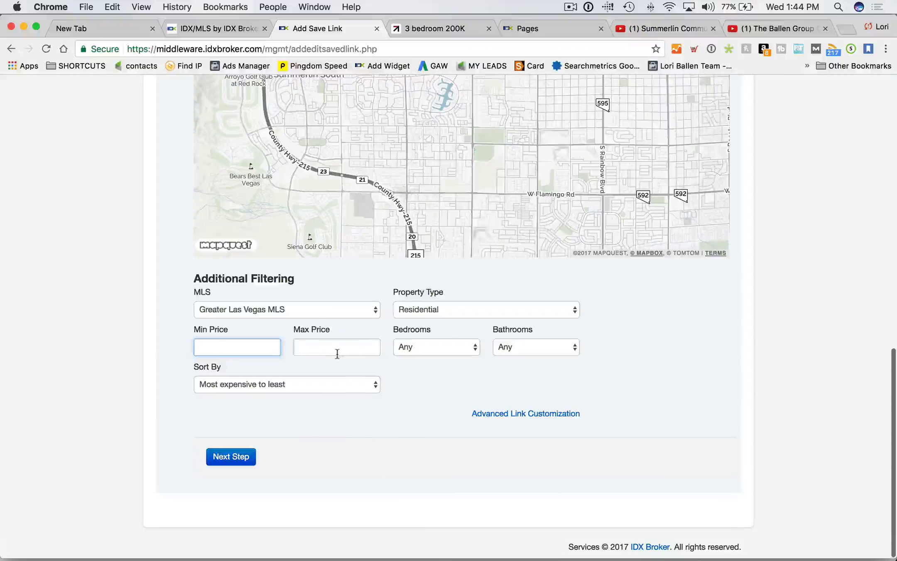
left_click(319, 353)
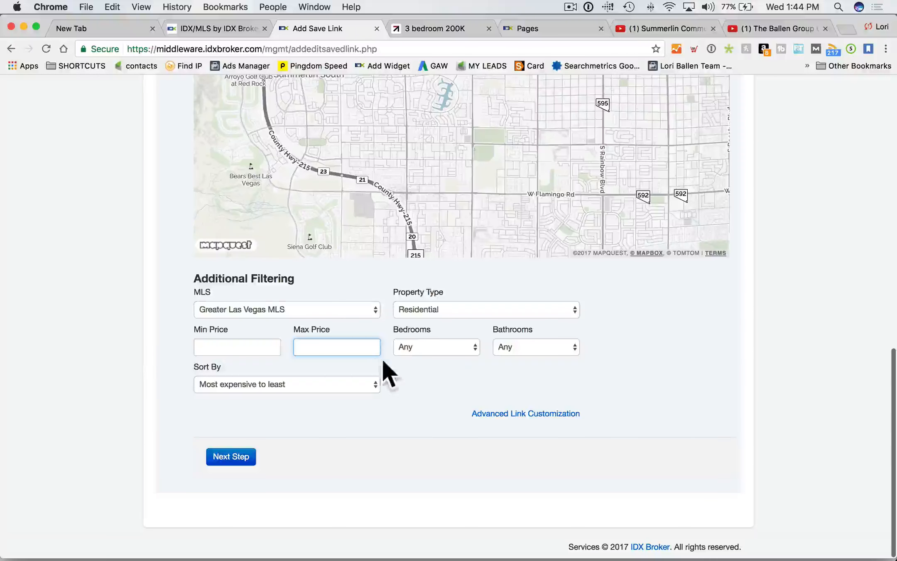
left_click(223, 348)
left_click(324, 348)
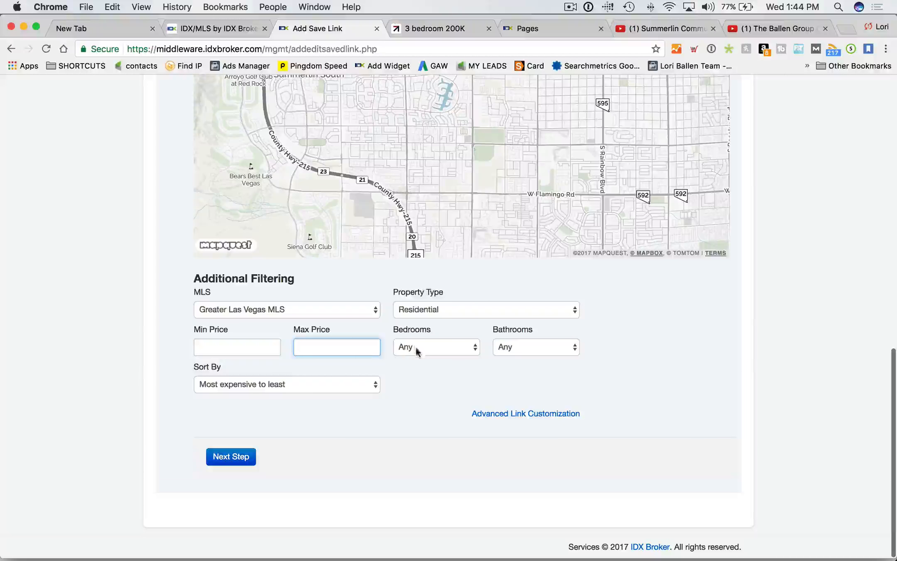
left_click(416, 349)
left_click(535, 345)
left_click(320, 387)
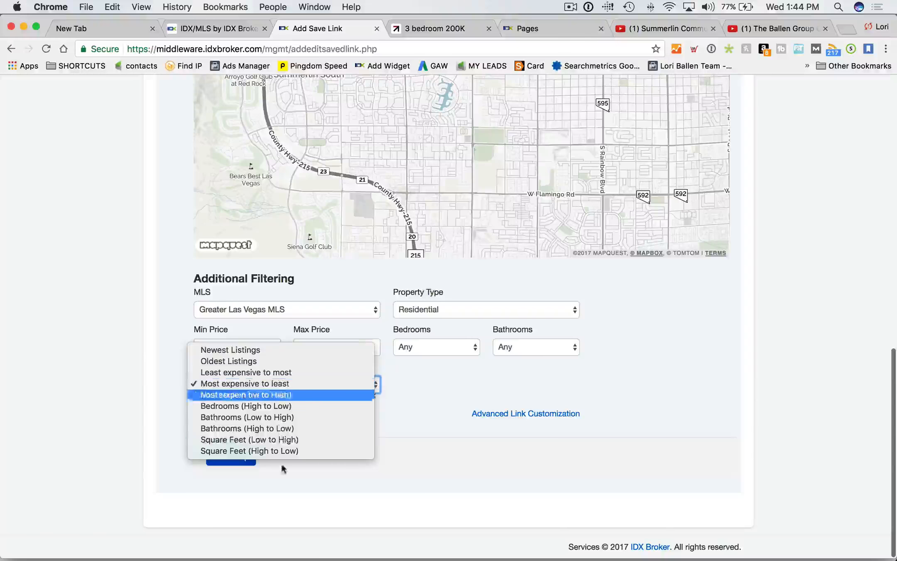
left_click(409, 477)
scroll(407, 478, "up", 10)
scroll(404, 476, "up", 5)
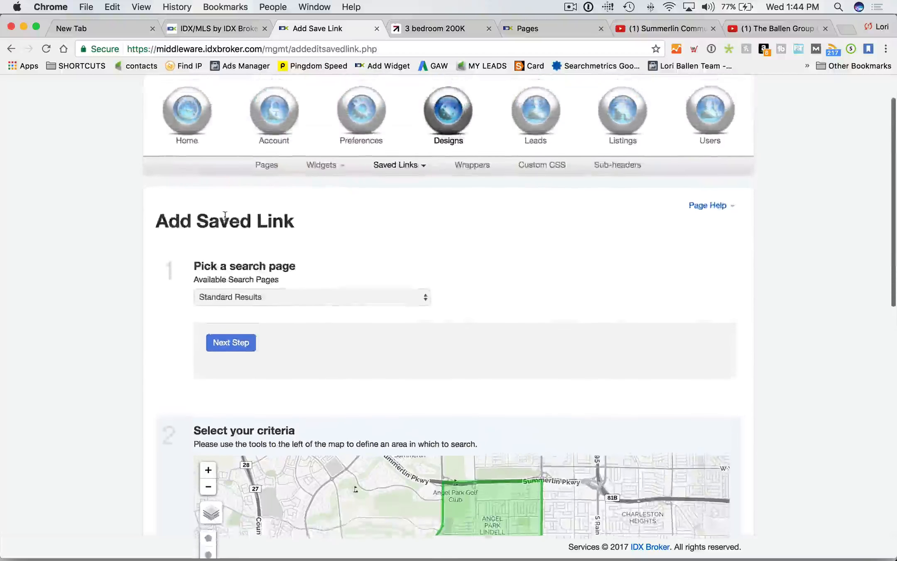
Abandon the map-based link and start a new saved link with Advanced Search as its search page
left_click(13, 50)
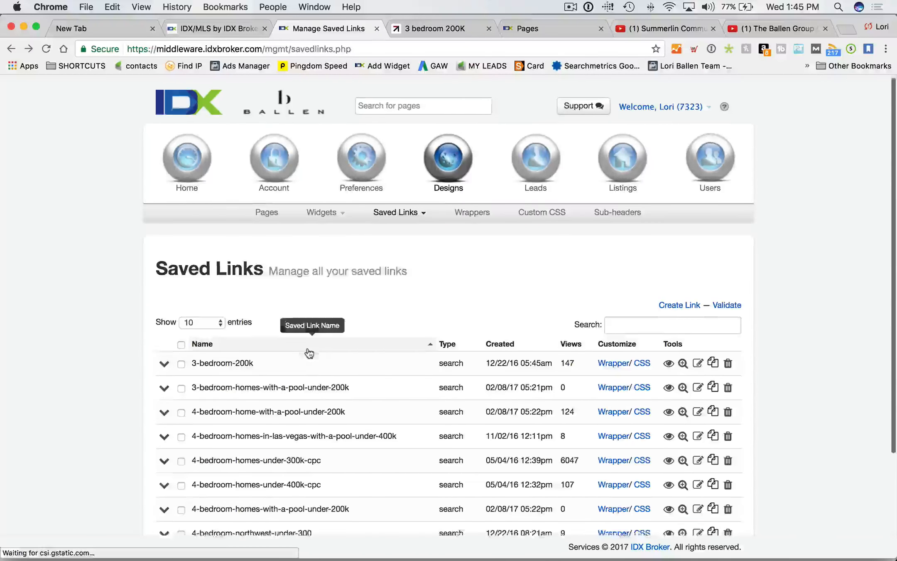
left_click(400, 199)
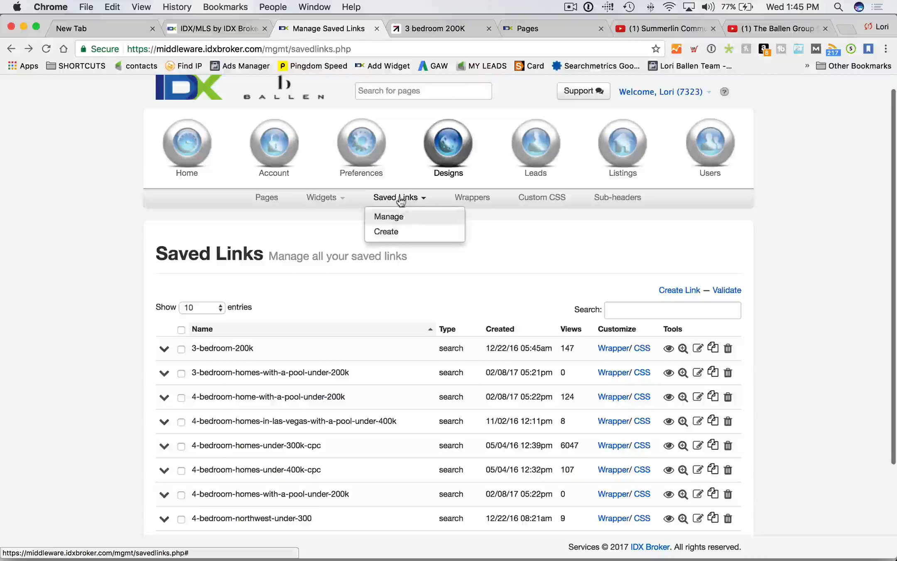
left_click(408, 237)
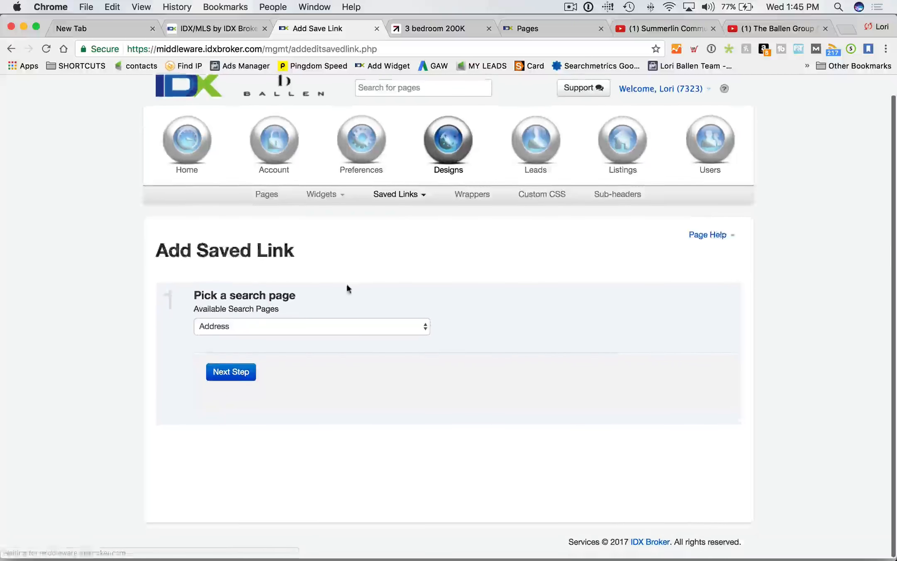
left_click(255, 324)
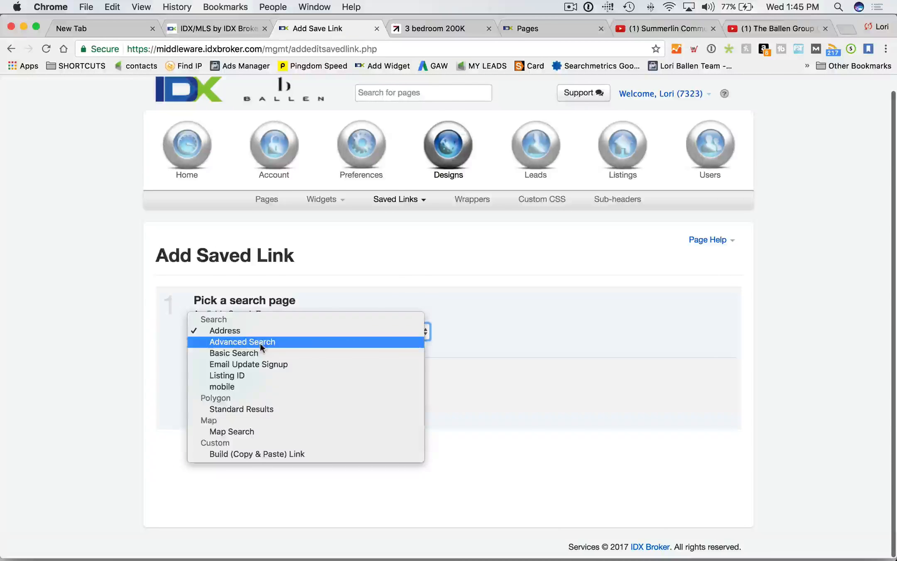
left_click(260, 343)
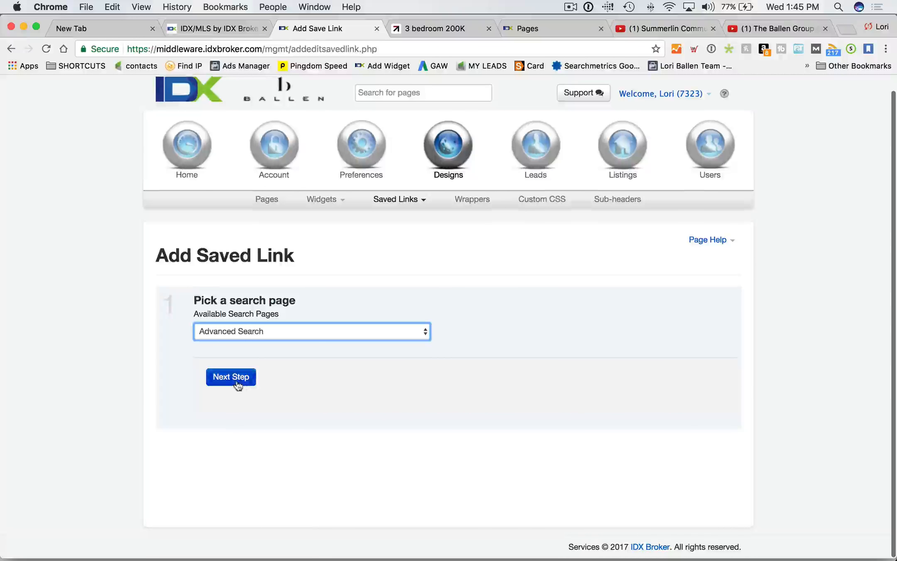
left_click(237, 380)
Set the property sub type criterion to Single Family Residential
scroll(93, 364, "down", 7)
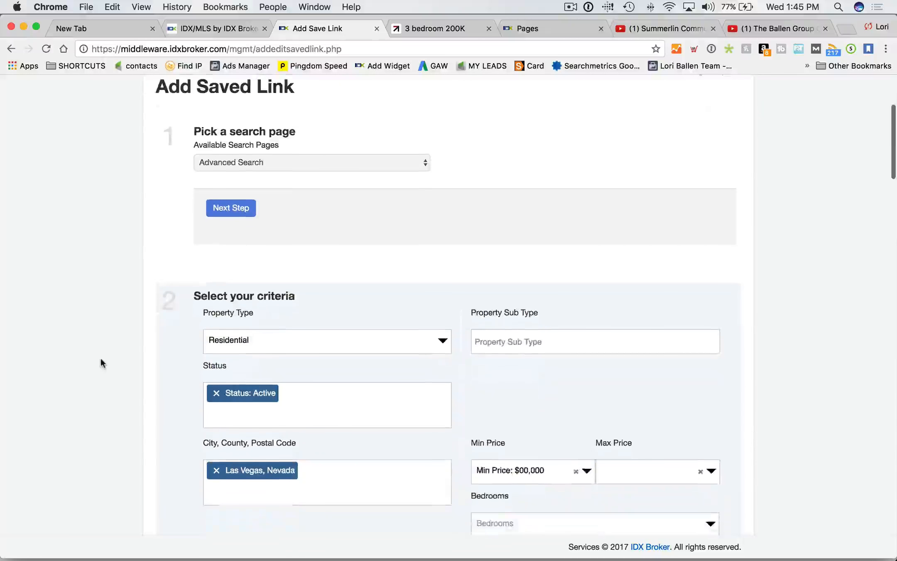
scroll(104, 362, "down", 5)
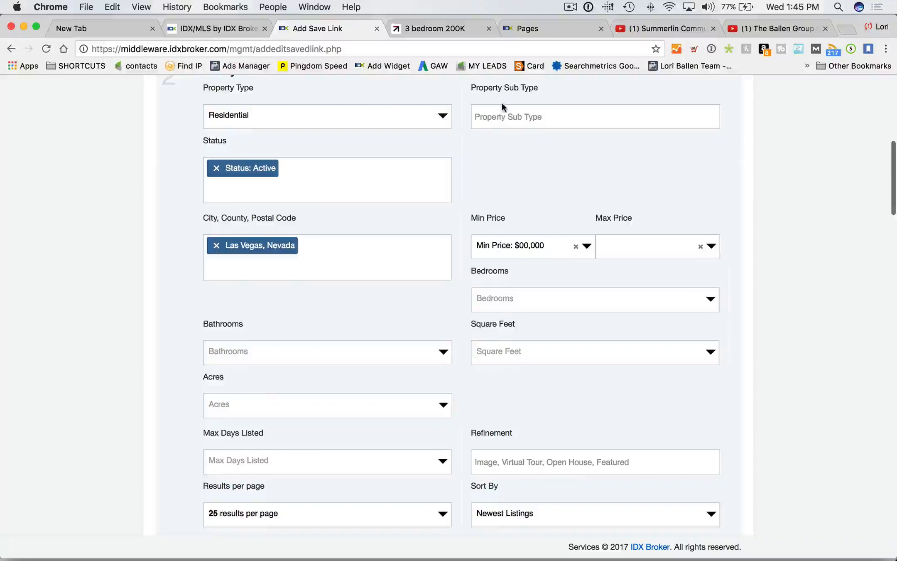
left_click(506, 117)
scroll(507, 200, "down", 4)
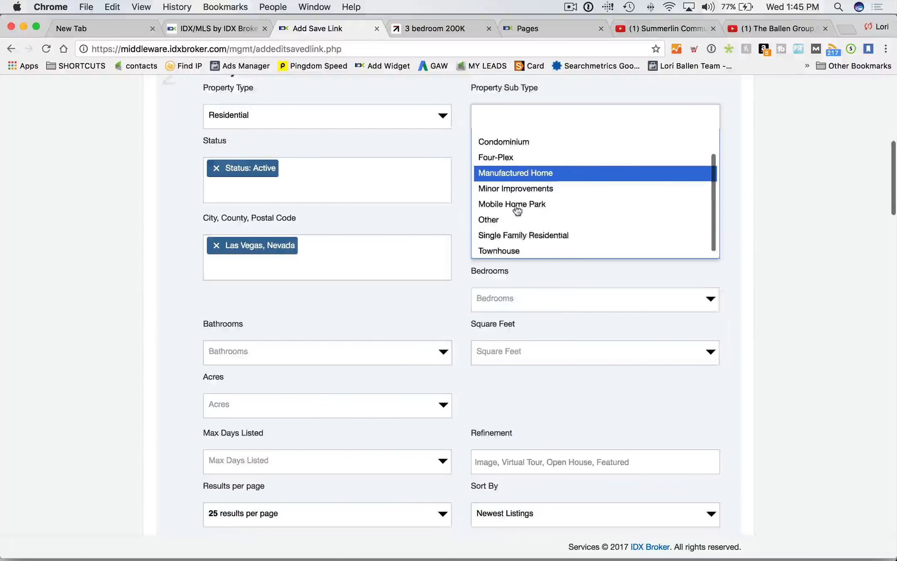
scroll(515, 153, "up", 3)
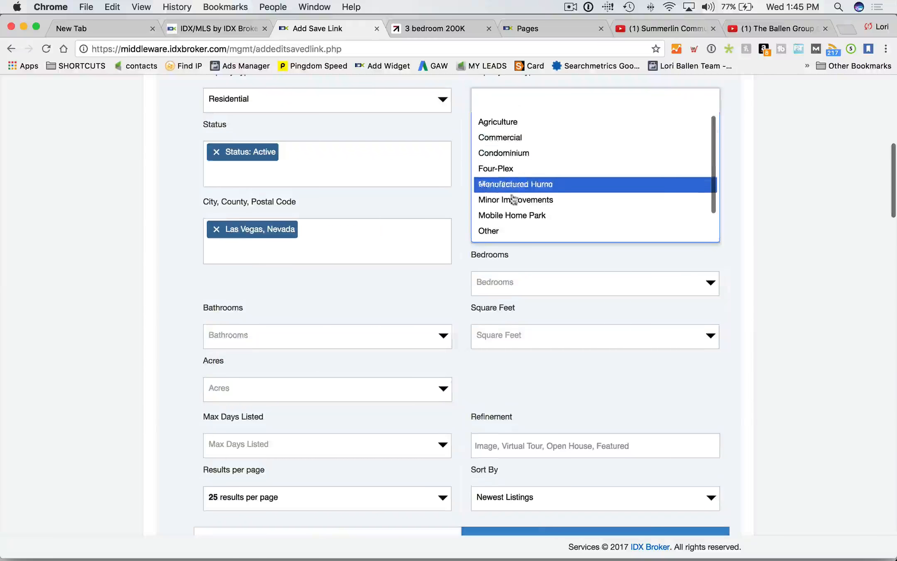
scroll(510, 235, "down", 1)
left_click(510, 233)
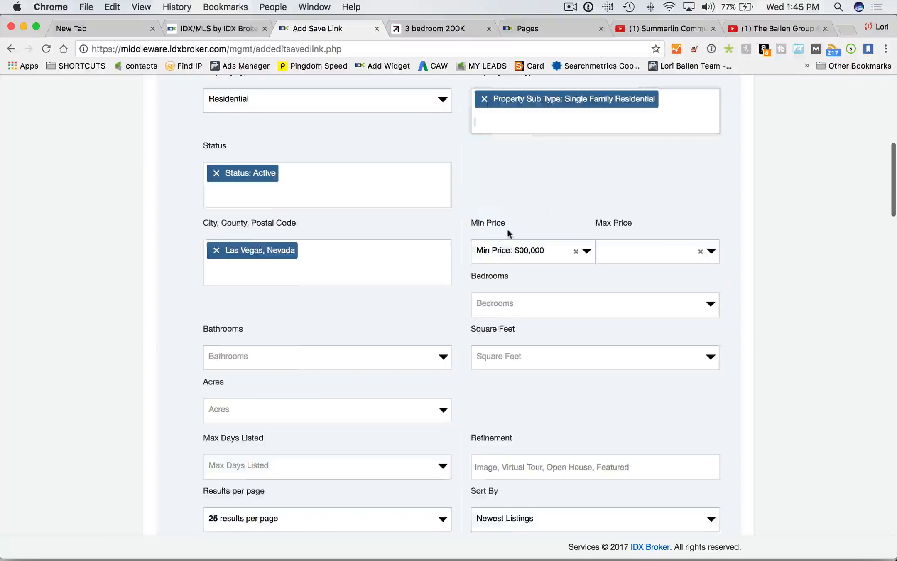
Examine the remaining advanced search criteria, from neighborhoods and schools to the building and association fields
scroll(53, 226, "up", 3)
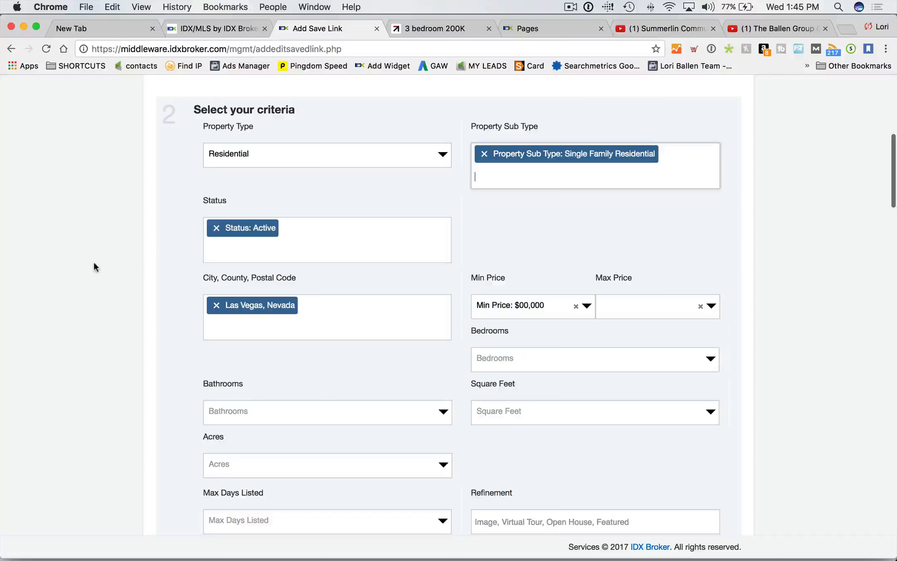
scroll(153, 305, "down", 20)
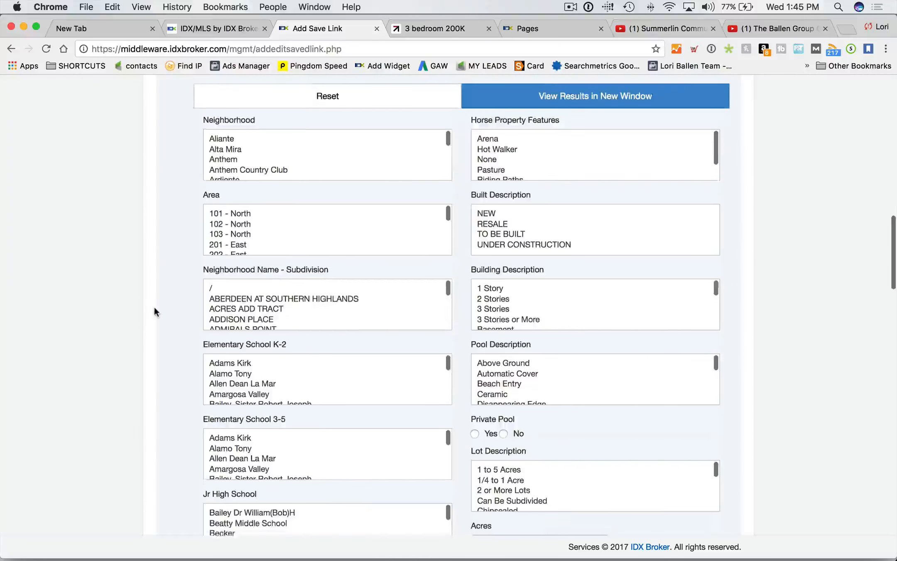
scroll(150, 308, "down", 20)
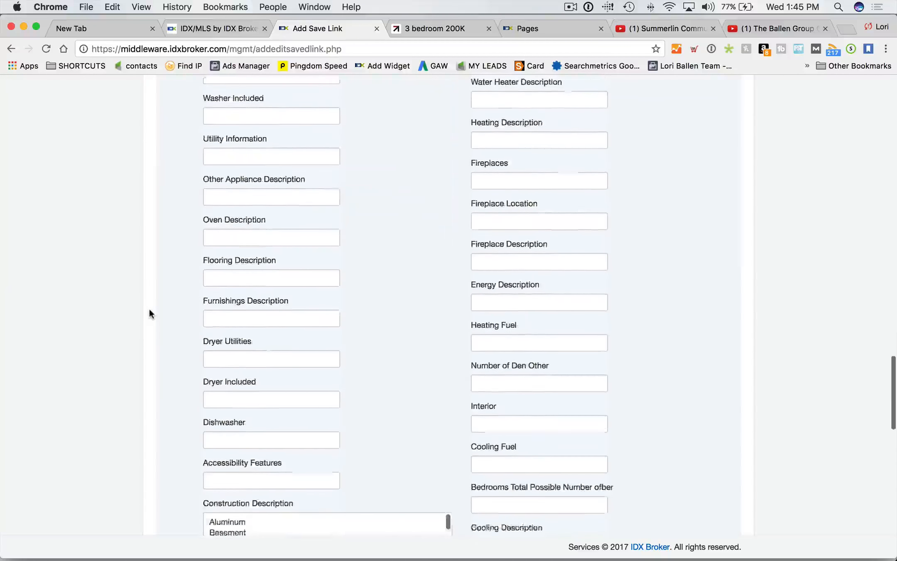
scroll(143, 311, "down", 15)
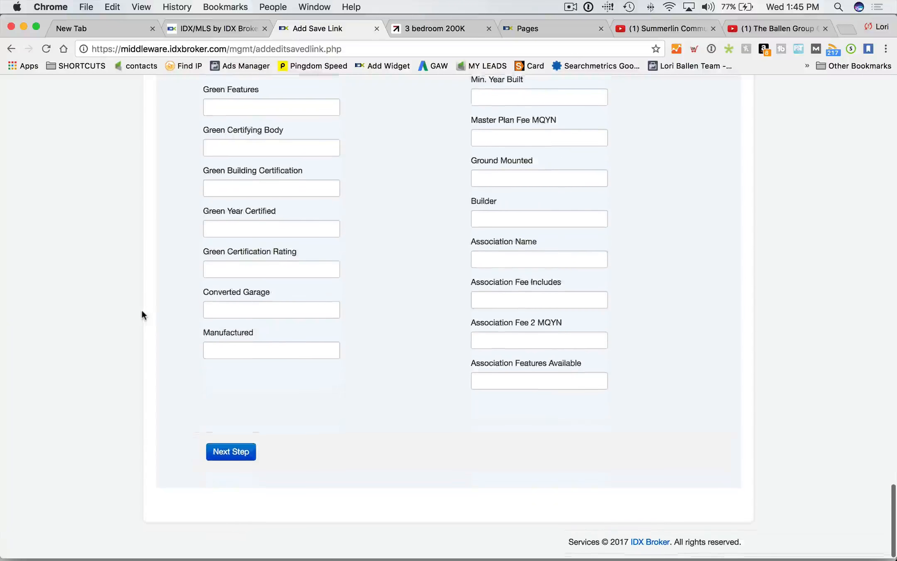
scroll(142, 310, "up", 20)
scroll(142, 309, "up", 20)
scroll(139, 308, "down", 15)
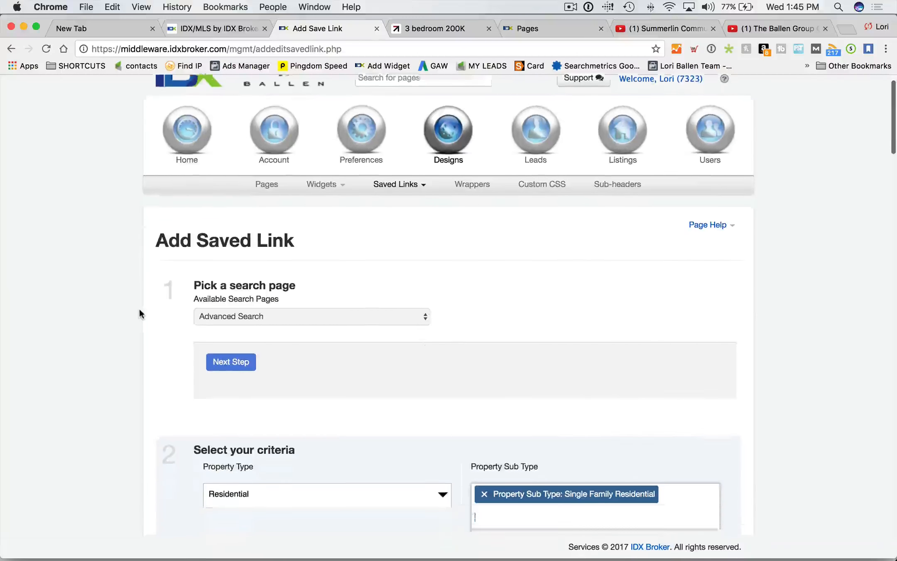
scroll(139, 311, "down", 3)
scroll(140, 310, "up", 10)
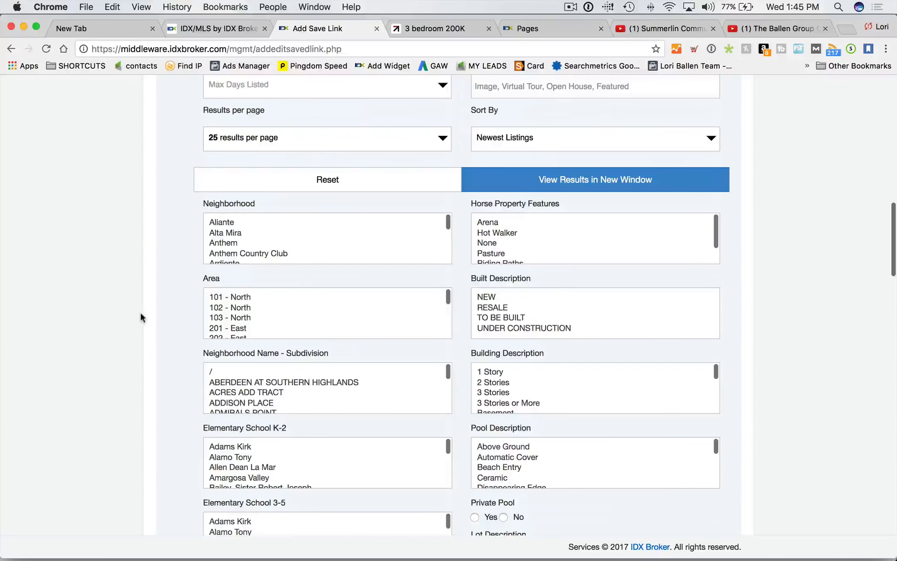
From the Pages list, open the Advanced Search page's field settings for the Residential property type
left_click(537, 28)
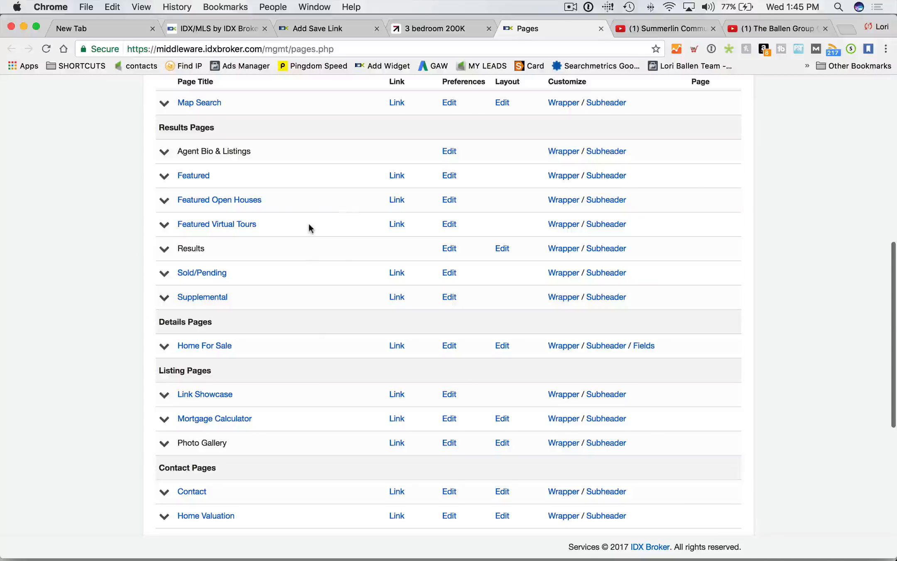
scroll(306, 226, "up", 5)
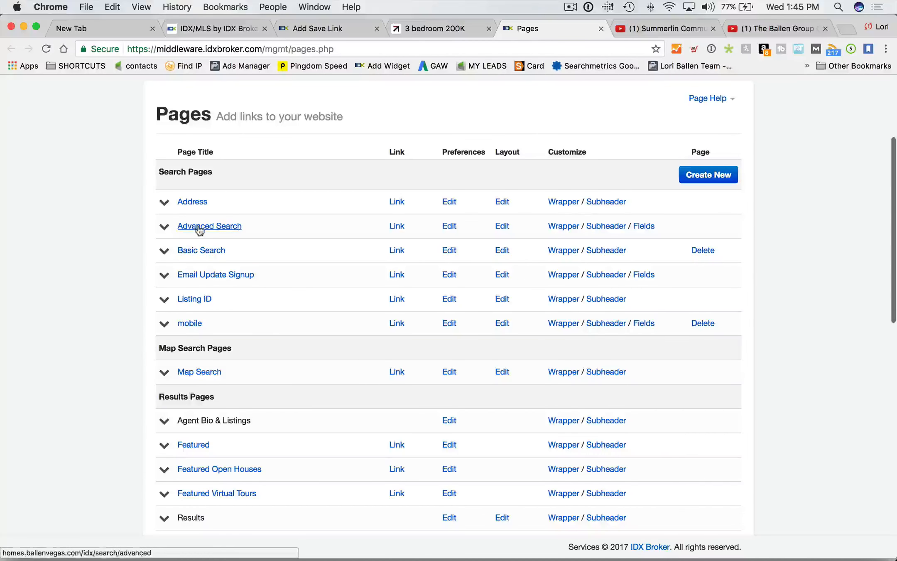
left_click(644, 228)
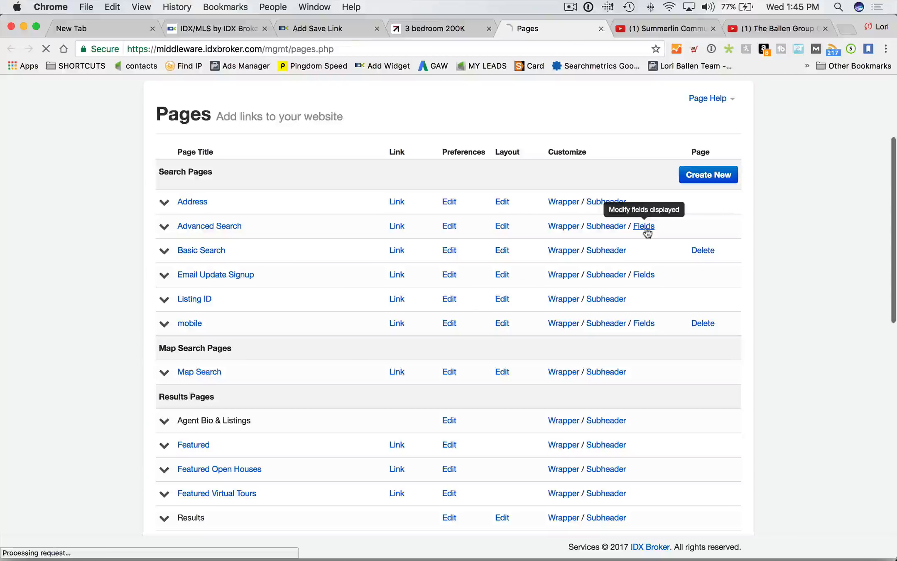
scroll(413, 283, "down", 1)
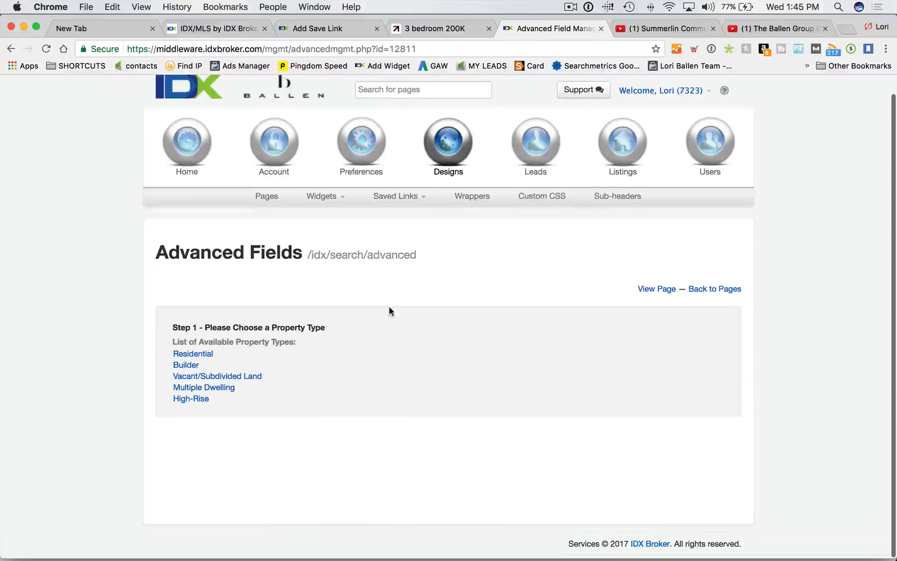
left_click(193, 357)
left_click(386, 352)
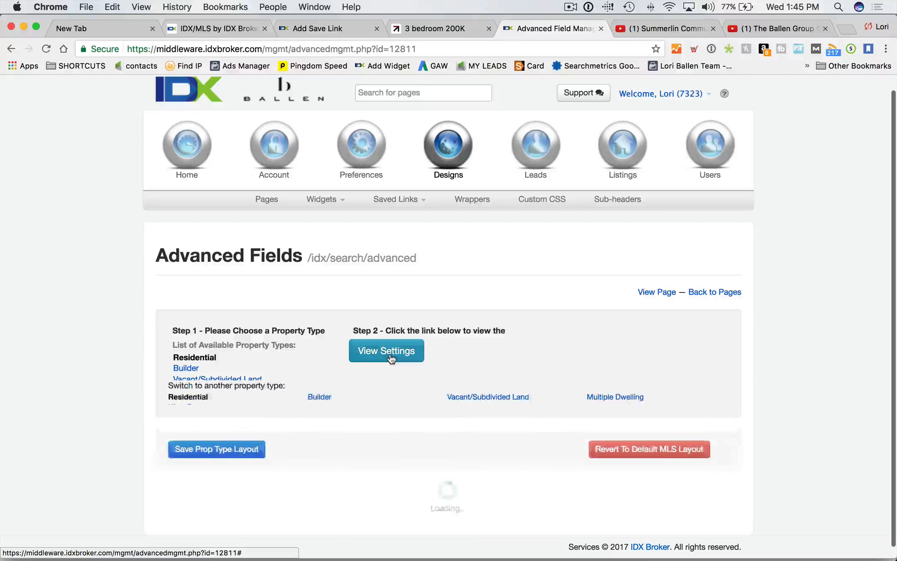
Examine the Residential field layout and the categories of available fields that can be added to the Advanced Search page
scroll(128, 353, "down", 10)
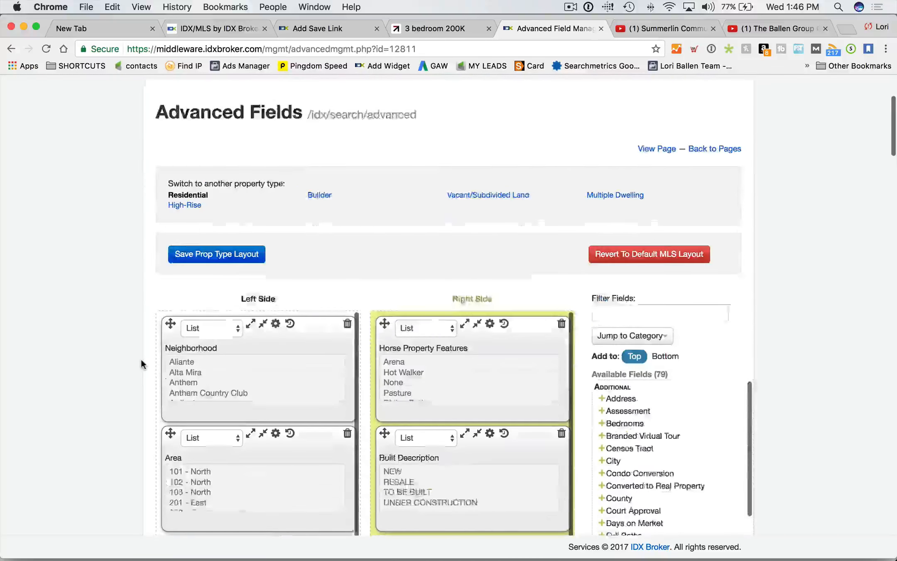
scroll(65, 358, "down", 1)
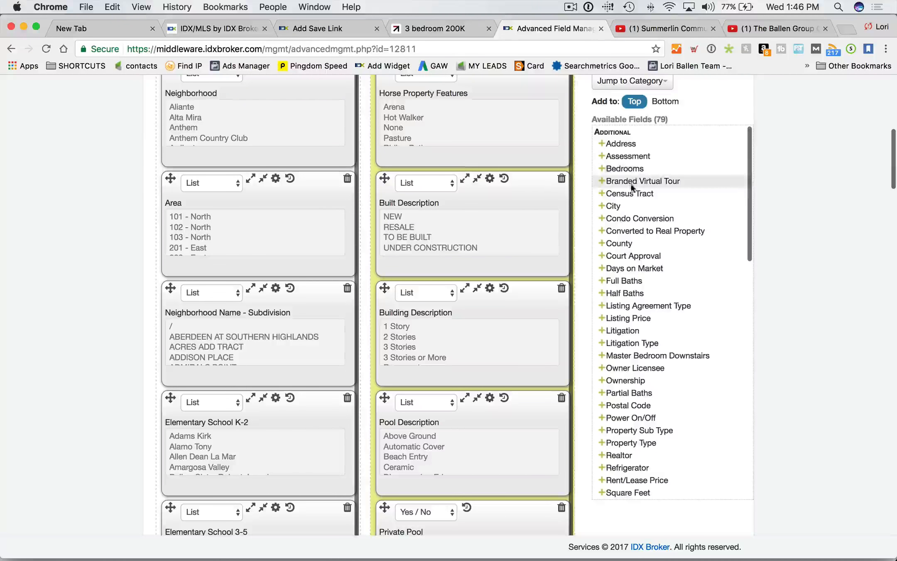
scroll(659, 322, "down", 10)
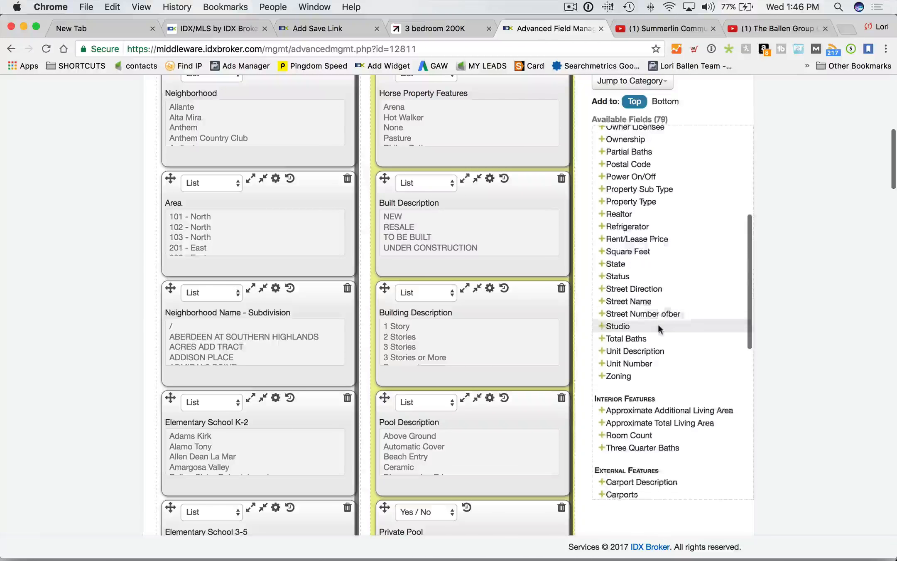
scroll(656, 324, "down", 15)
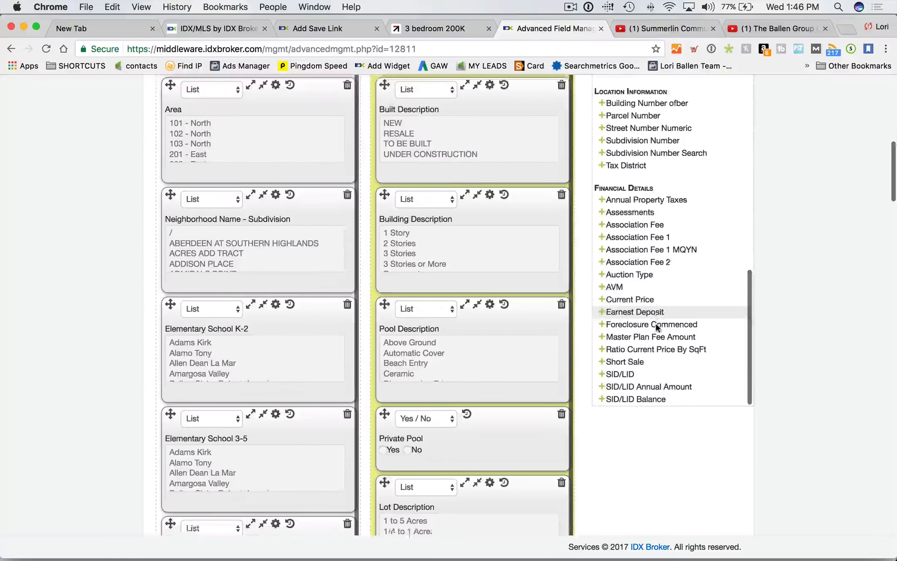
scroll(656, 322, "up", 20)
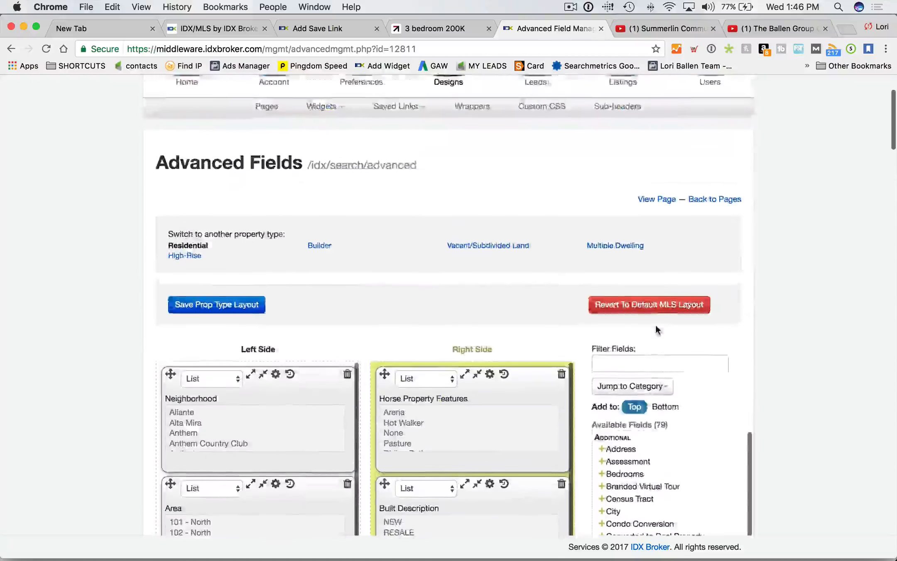
scroll(655, 326, "down", 15)
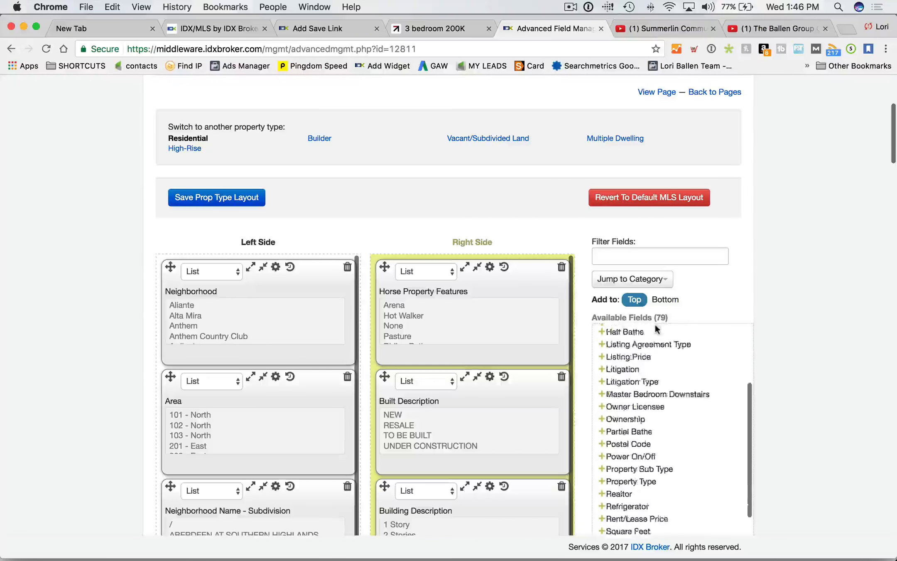
scroll(652, 324, "down", 1)
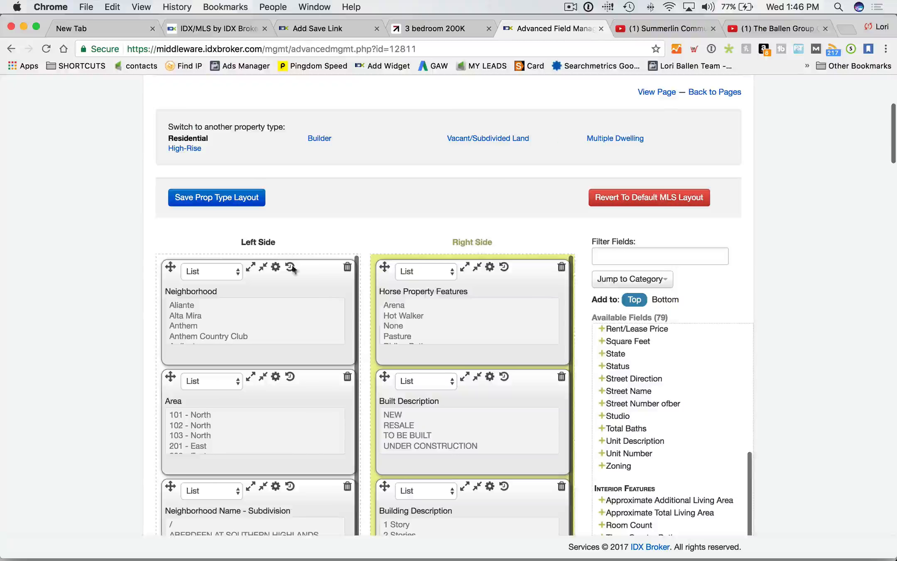
scroll(380, 255, "up", 1)
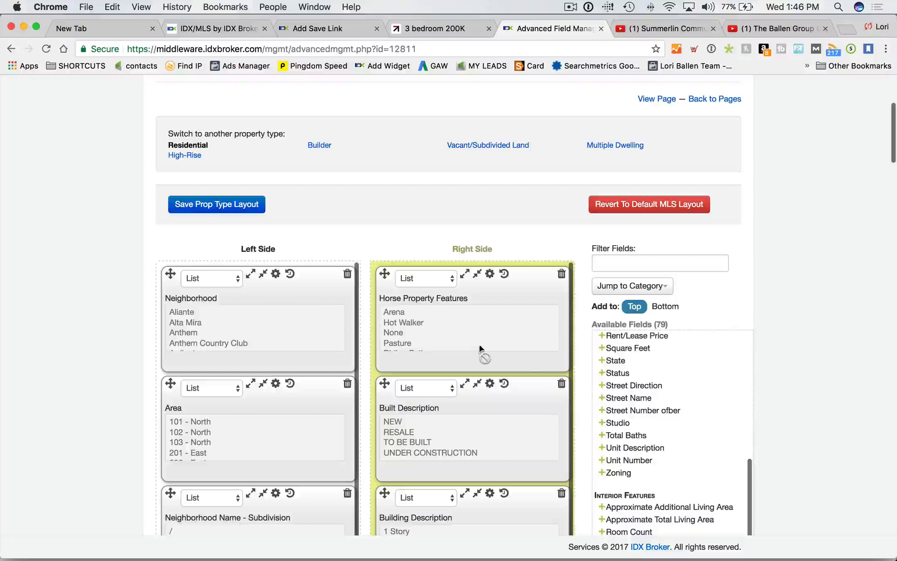
Add the Rent/Lease Price field to the top of the Right Side column
left_click(664, 306)
left_click(631, 306)
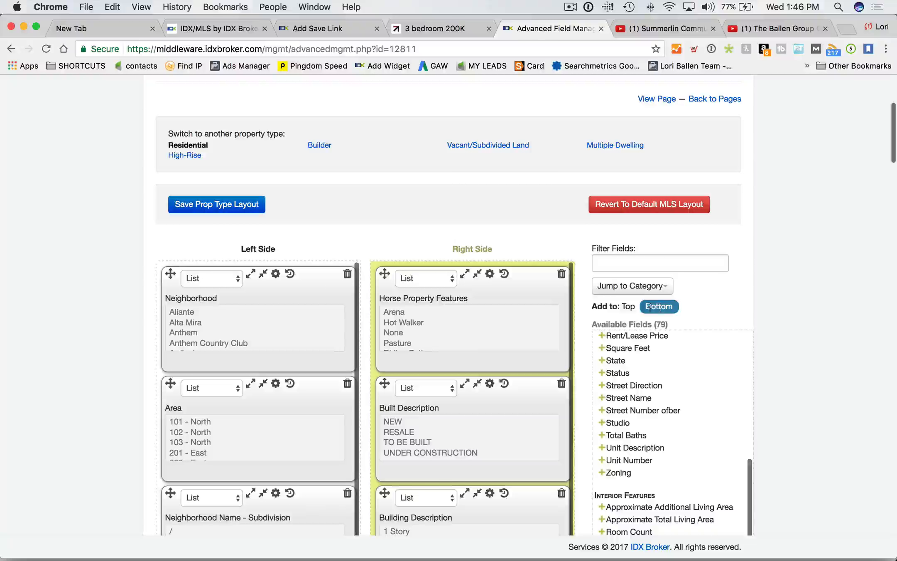
left_click(629, 306)
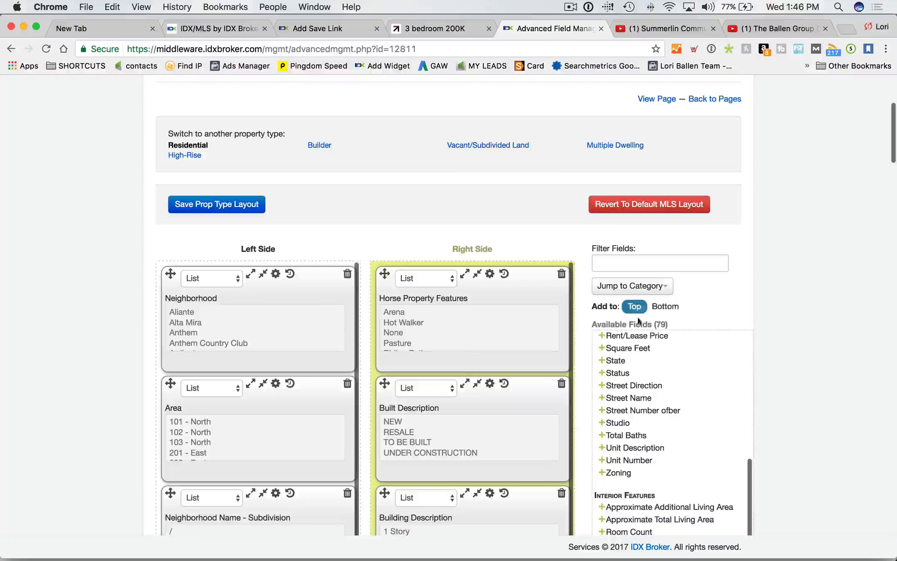
left_click(603, 337)
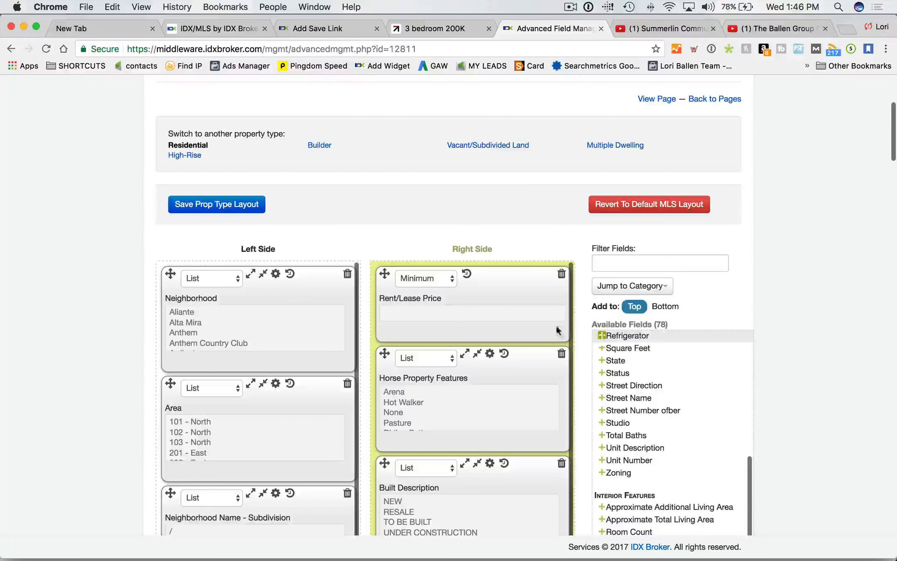
scroll(540, 290, "down", 2)
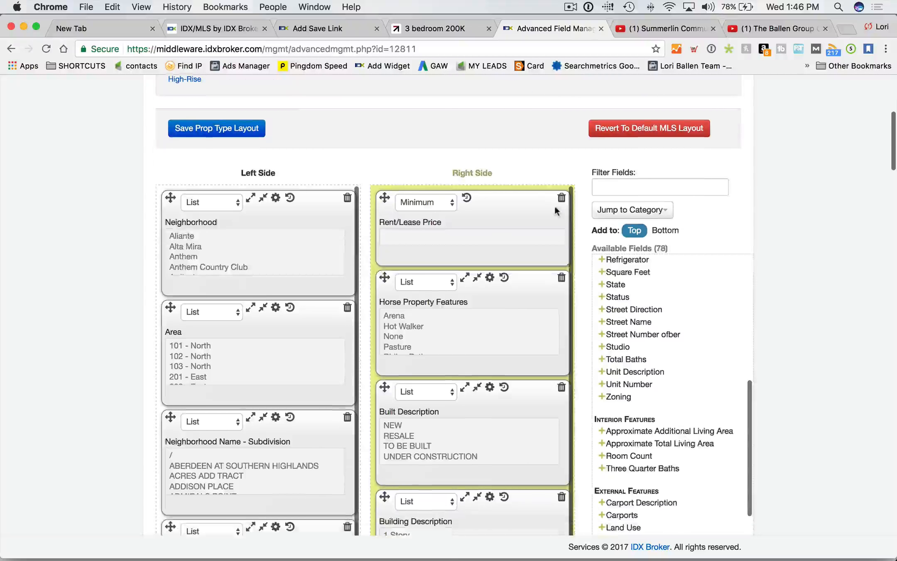
left_click_drag(498, 199, 534, 205)
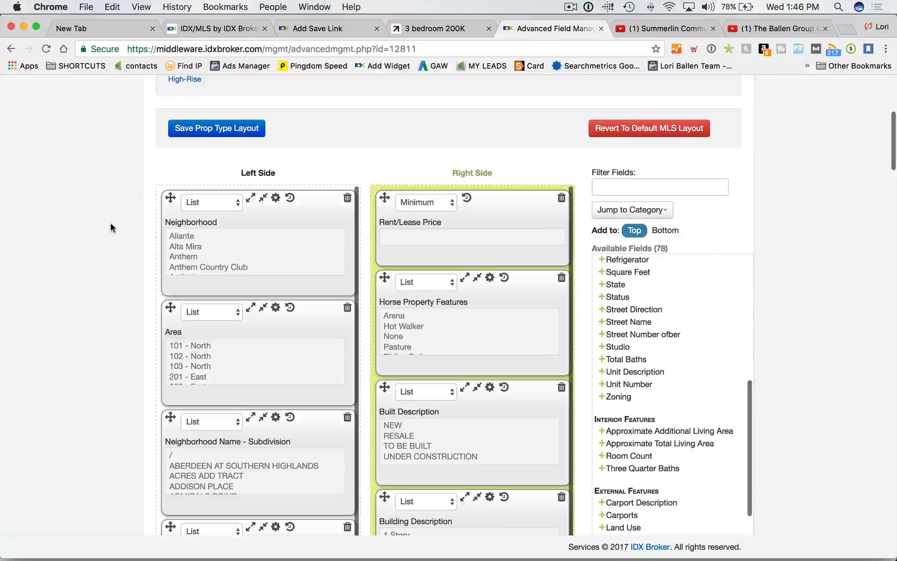
Try the Text input type on the Neighborhood field and return it to List
scroll(110, 221, "down", 2)
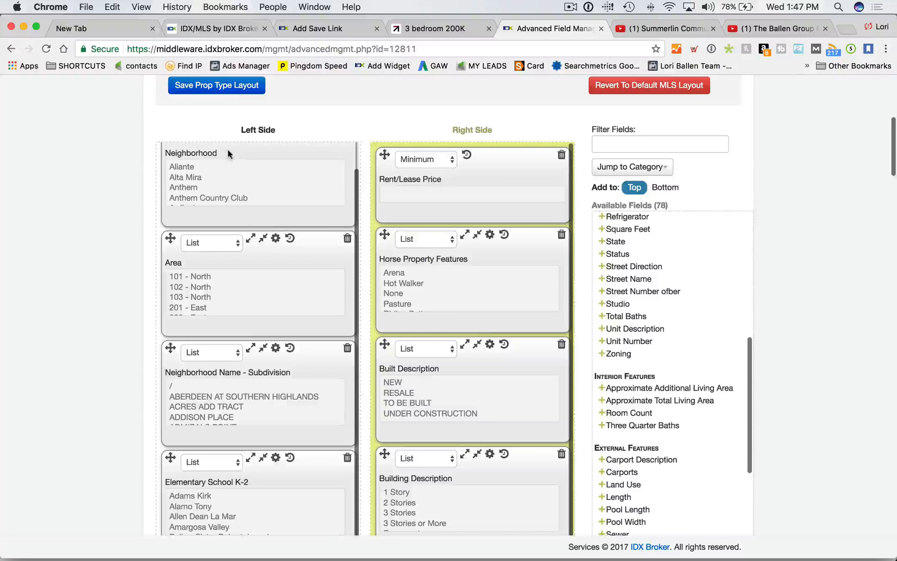
scroll(227, 148, "up", 2)
left_click(220, 194)
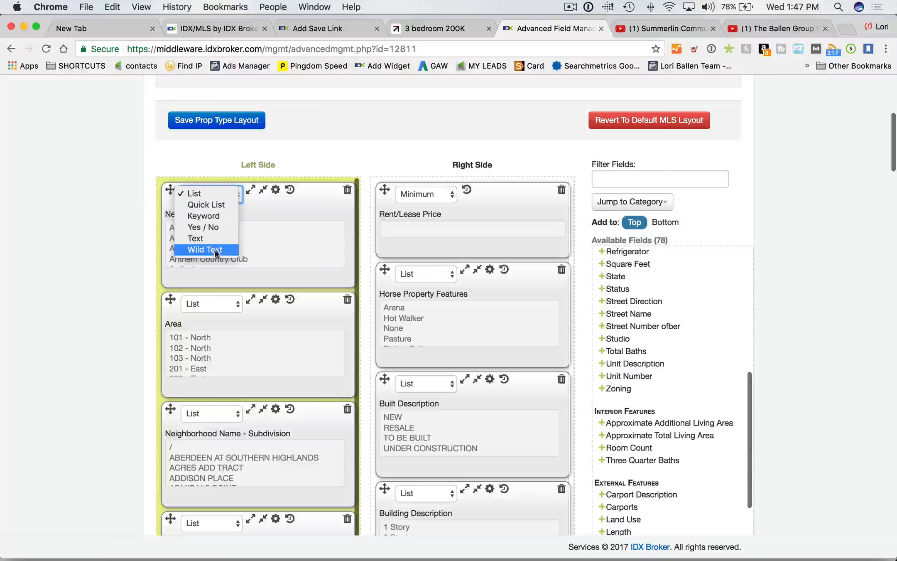
left_click(213, 237)
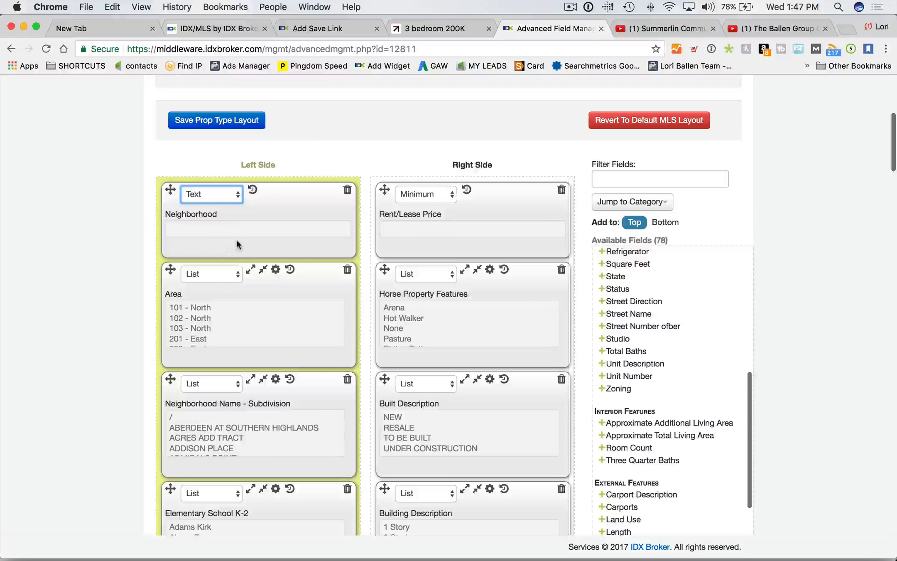
left_click(229, 200)
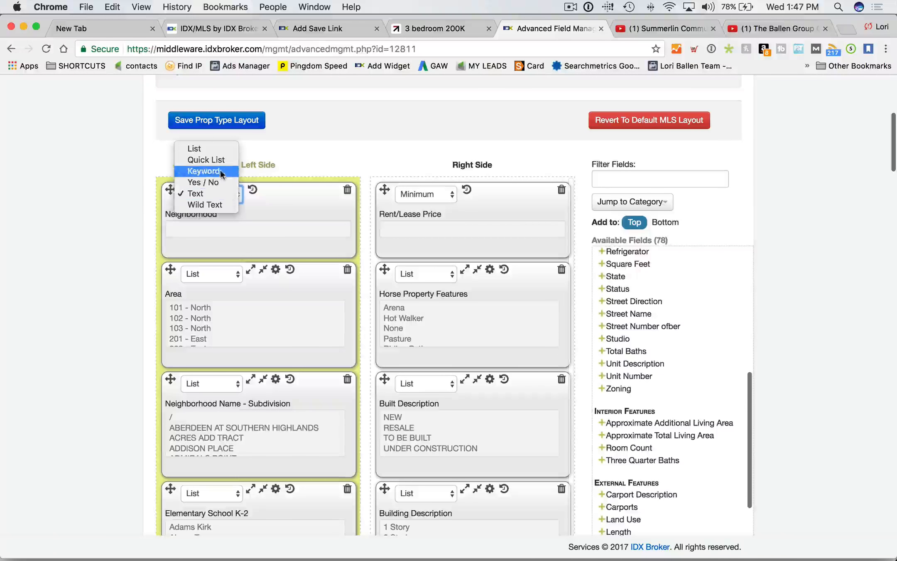
left_click(194, 148)
Change the input type of the Green Certification Rating field to List
scroll(205, 238, "down", 10)
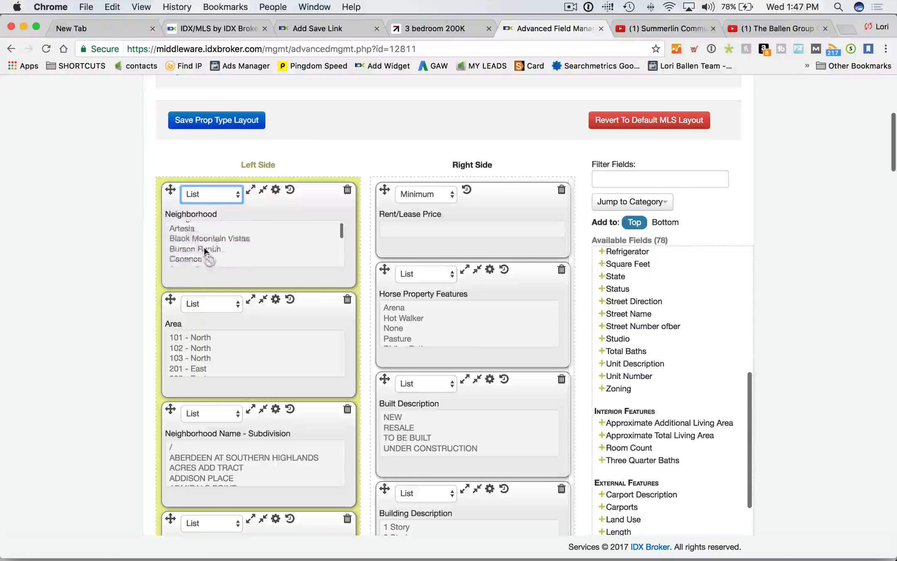
scroll(206, 245, "down", 10)
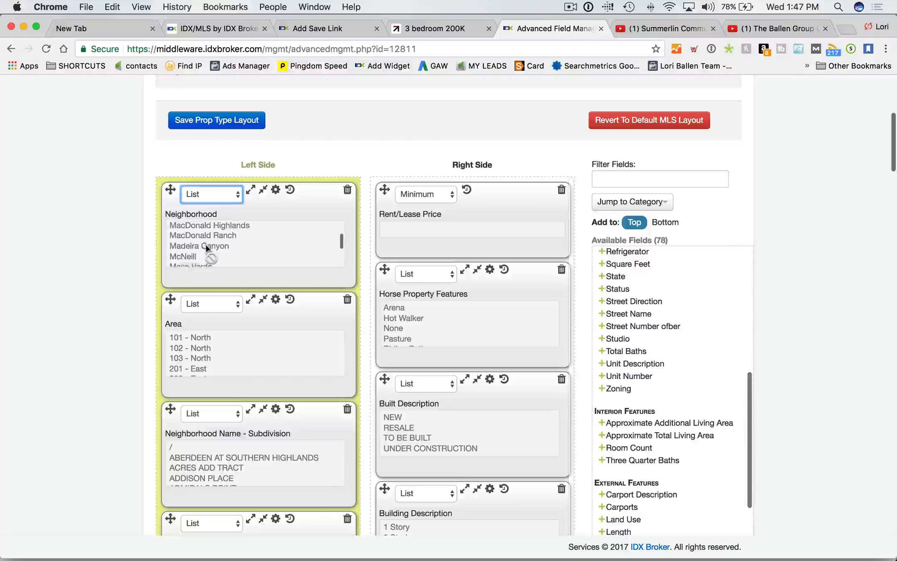
scroll(205, 241, "down", 10)
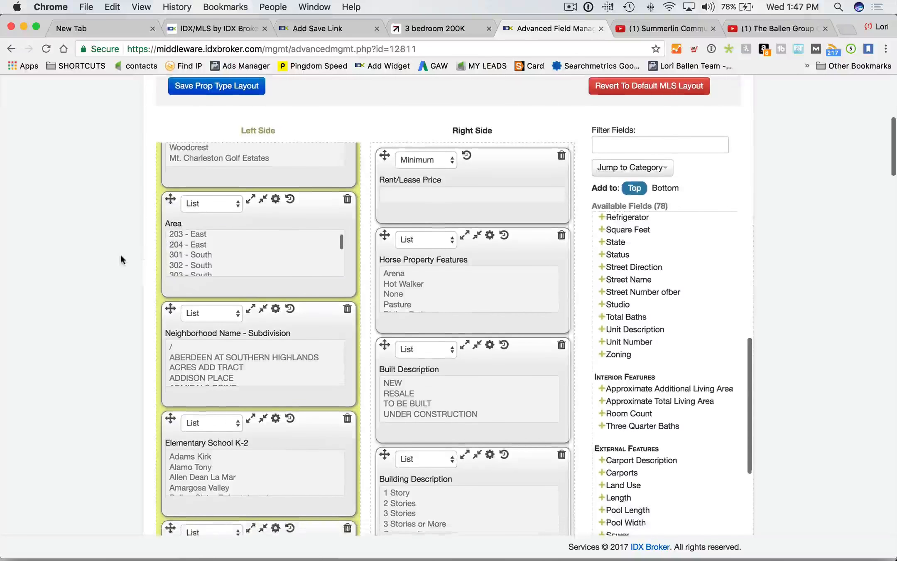
scroll(120, 253, "down", 15)
scroll(120, 256, "down", 10)
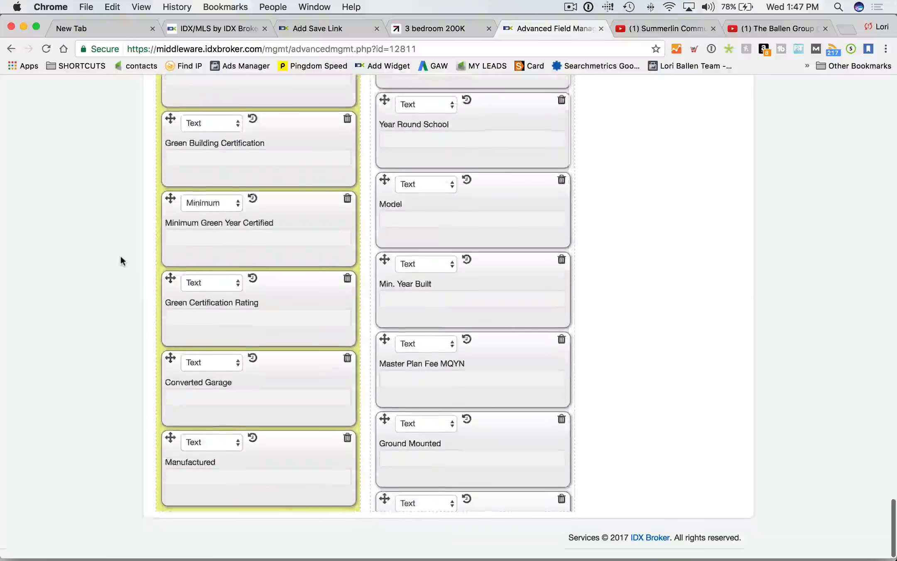
left_click(223, 291)
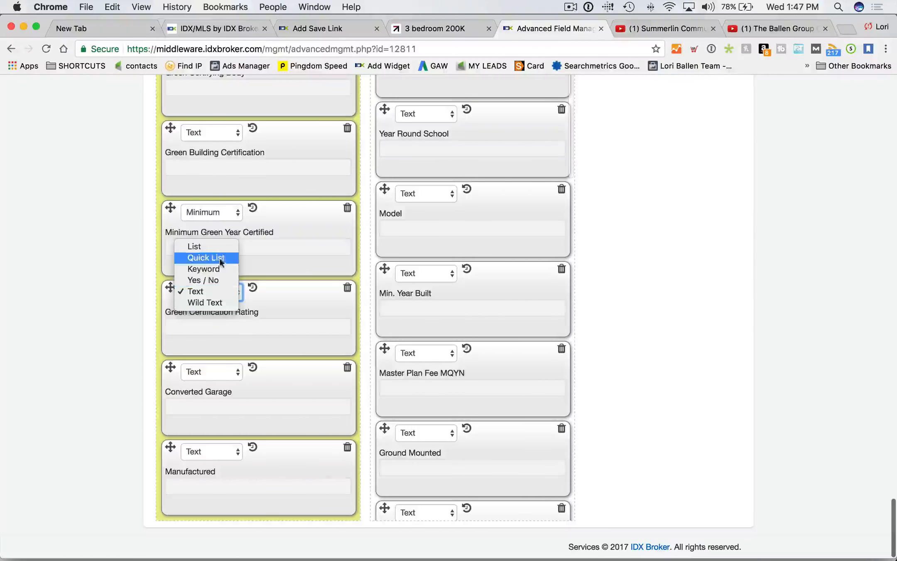
left_click(209, 246)
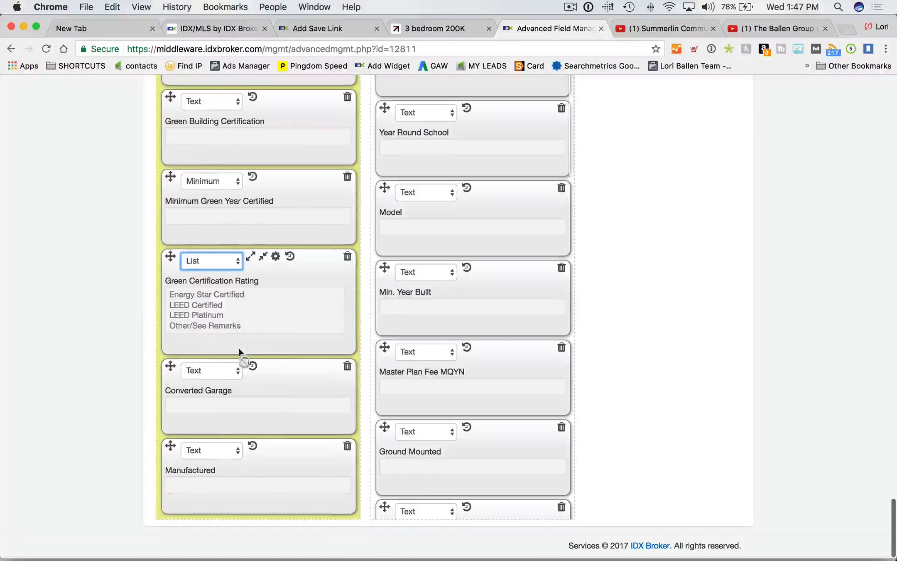
Change the input type of the Converted Garage and Manufactured fields to List
left_click(221, 371)
left_click(221, 329)
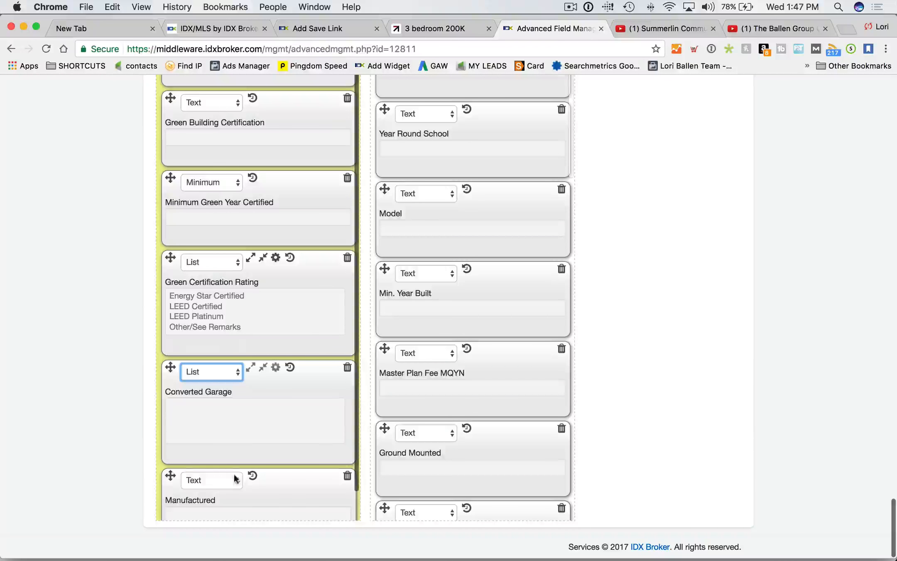
left_click(209, 480)
left_click(212, 437)
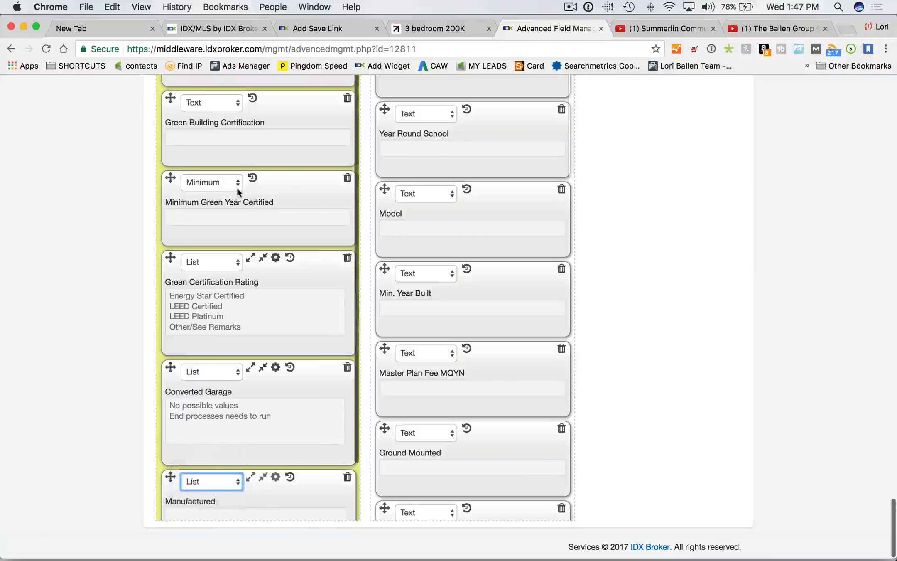
Set the Green Year Certified field's input type to List and check the type options for Green Building Certification
left_click(221, 184)
left_click(222, 165)
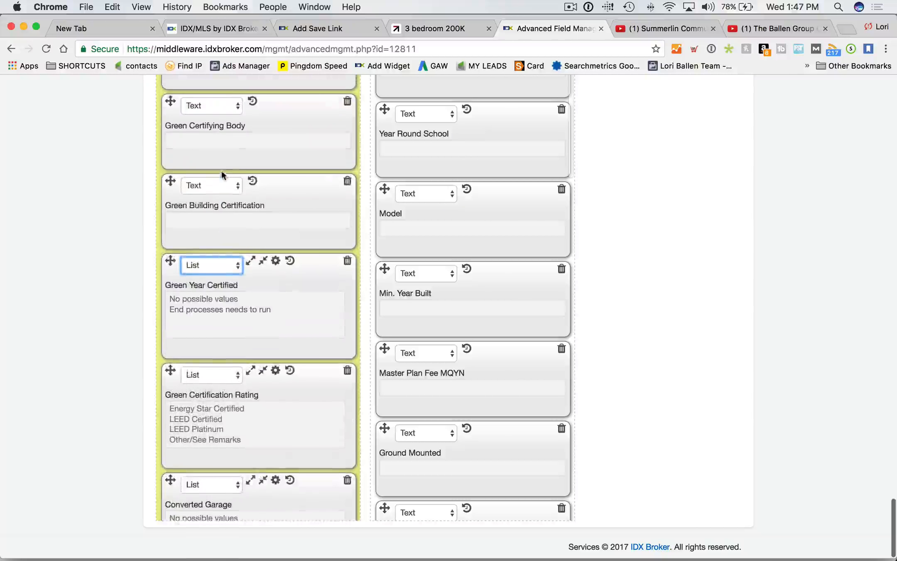
left_click(215, 185)
left_click(220, 142)
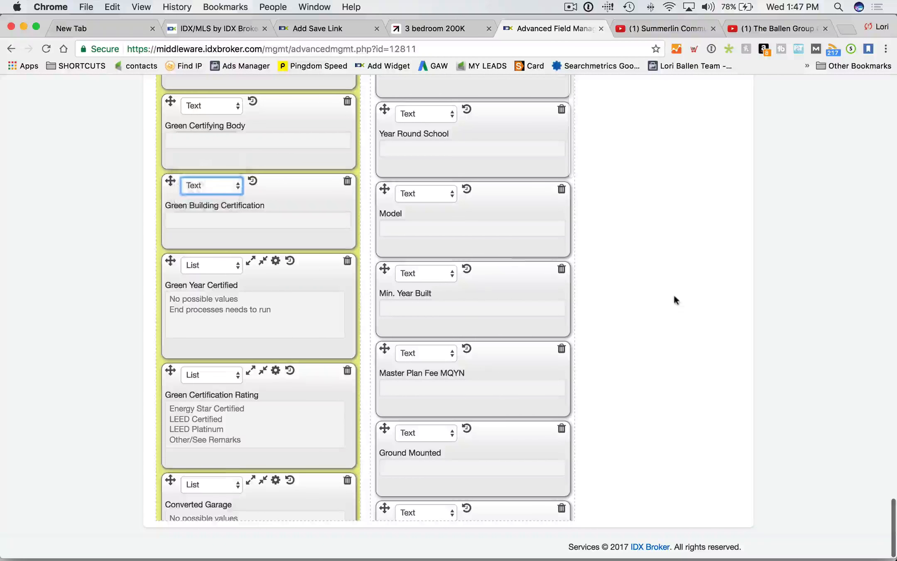
scroll(678, 280, "up", 15)
scroll(678, 283, "down", 6)
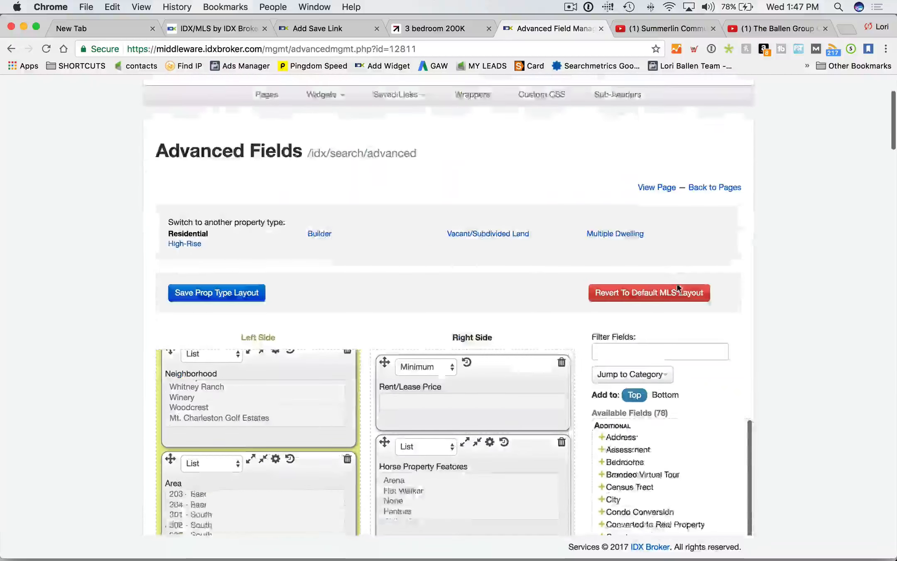
Remove the Rent/Lease Price field from the right side of the Residential search and save the property type layout
left_click(561, 247)
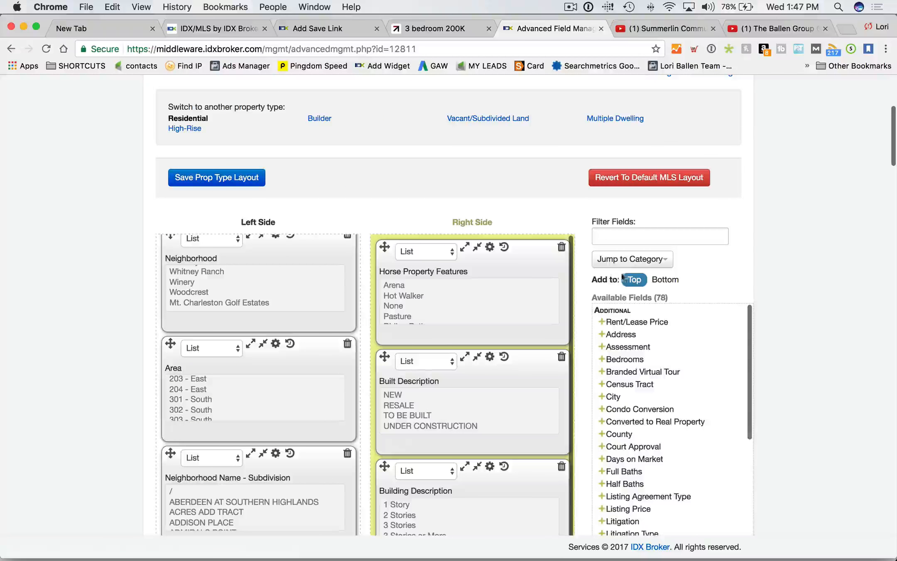
scroll(102, 255, "down", 1)
scroll(159, 169, "up", 4)
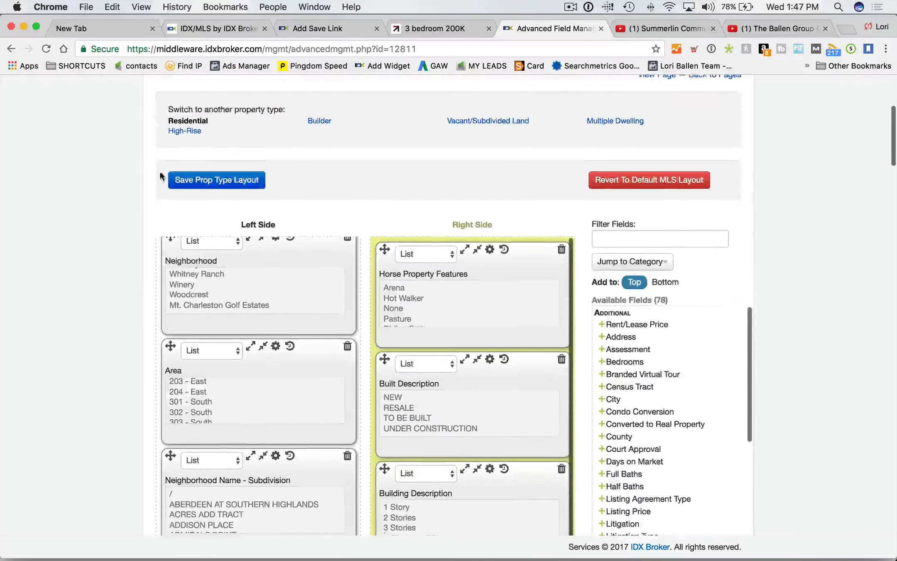
left_click(210, 229)
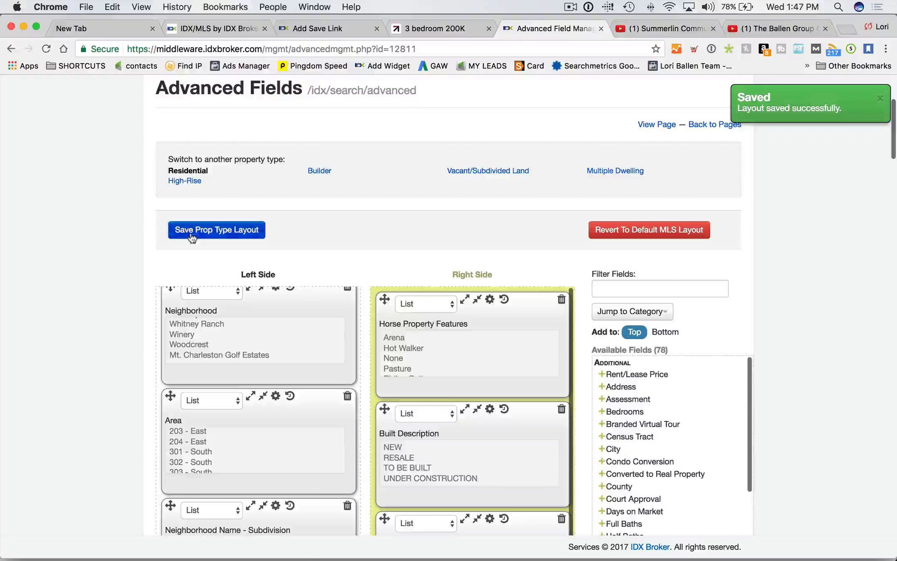
Return to the Add Save Link form and select Summerlin in the Neighborhood criteria list
left_click(319, 28)
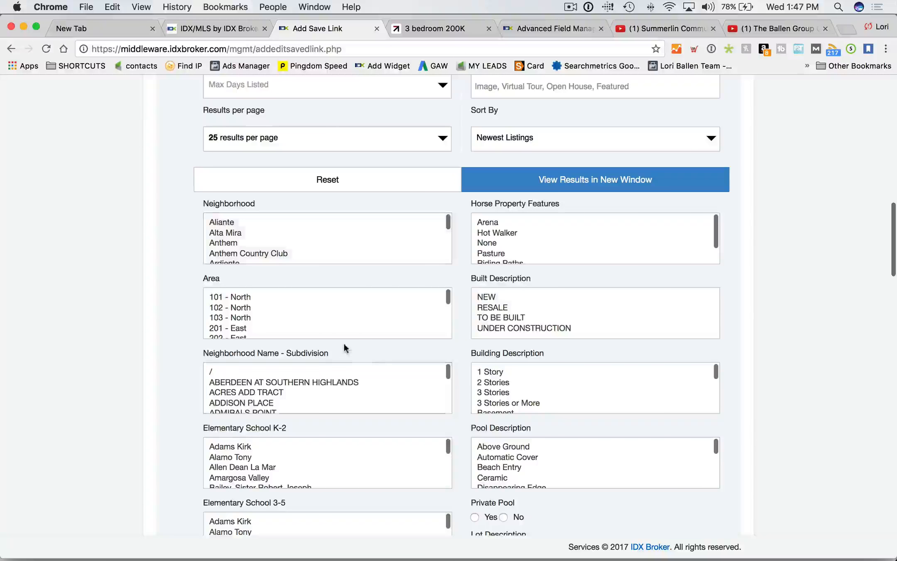
scroll(345, 344, "down", 5)
scroll(104, 350, "up", 15)
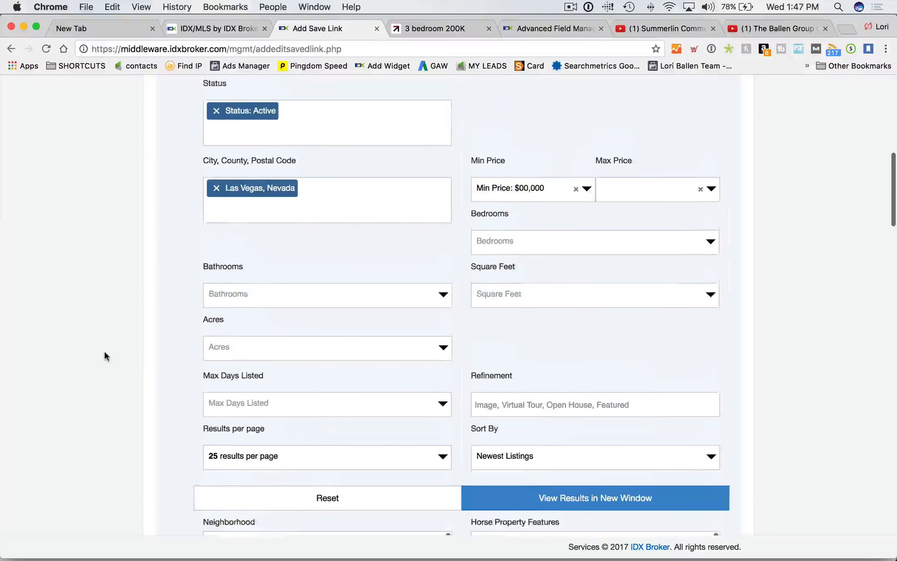
scroll(102, 357, "down", 8)
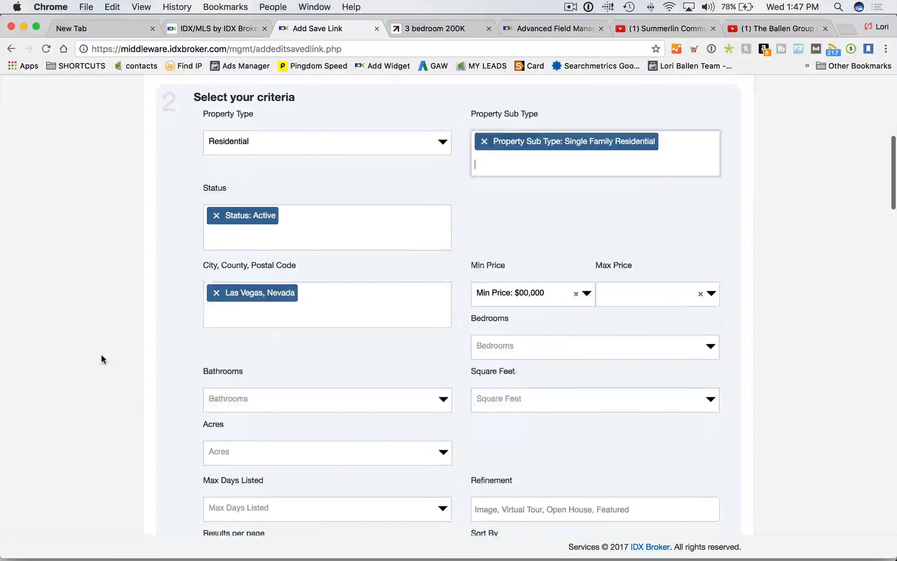
scroll(100, 353, "up", 3)
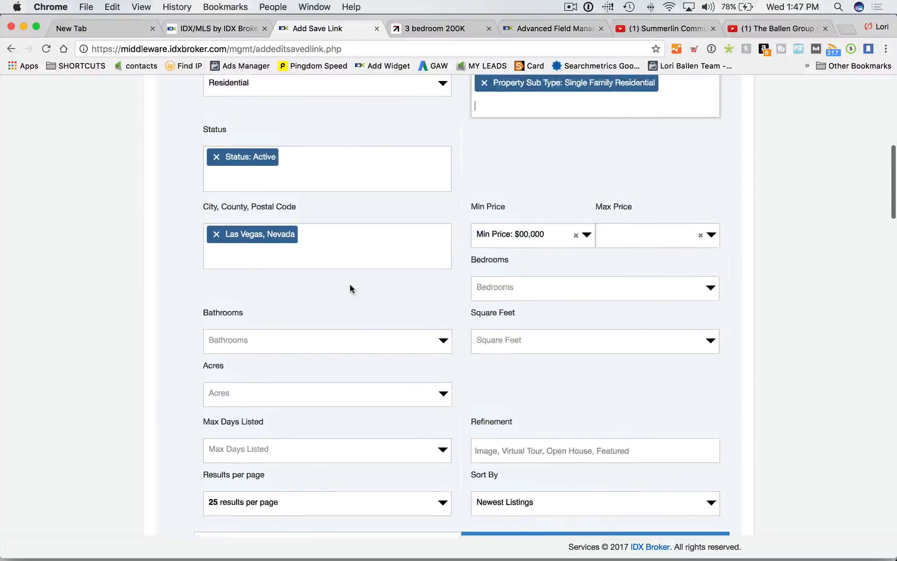
scroll(335, 267, "down", 1)
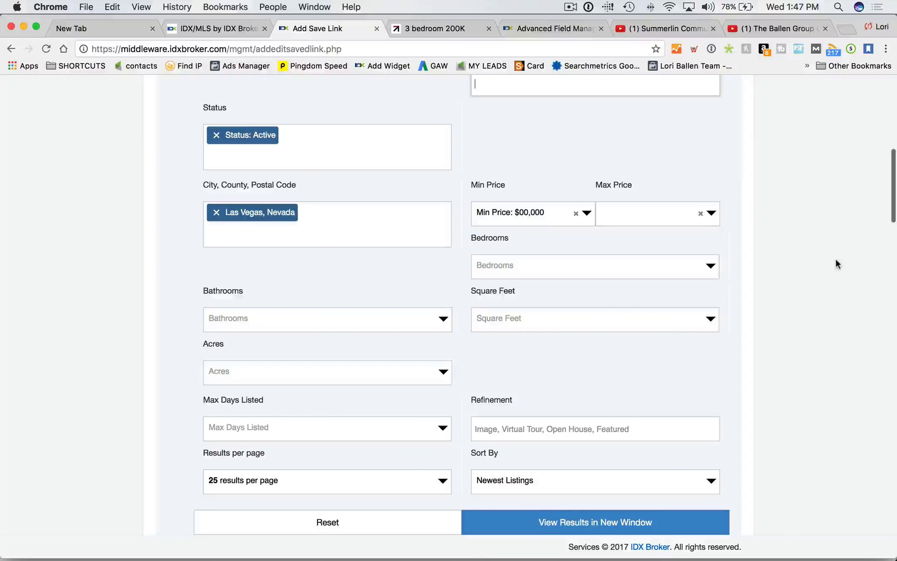
scroll(81, 295, "down", 10)
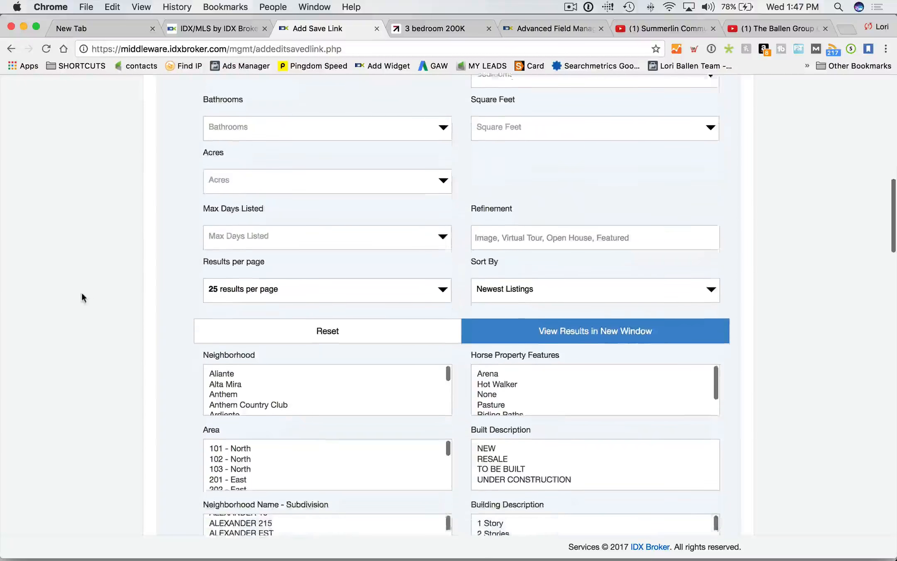
left_click(283, 250)
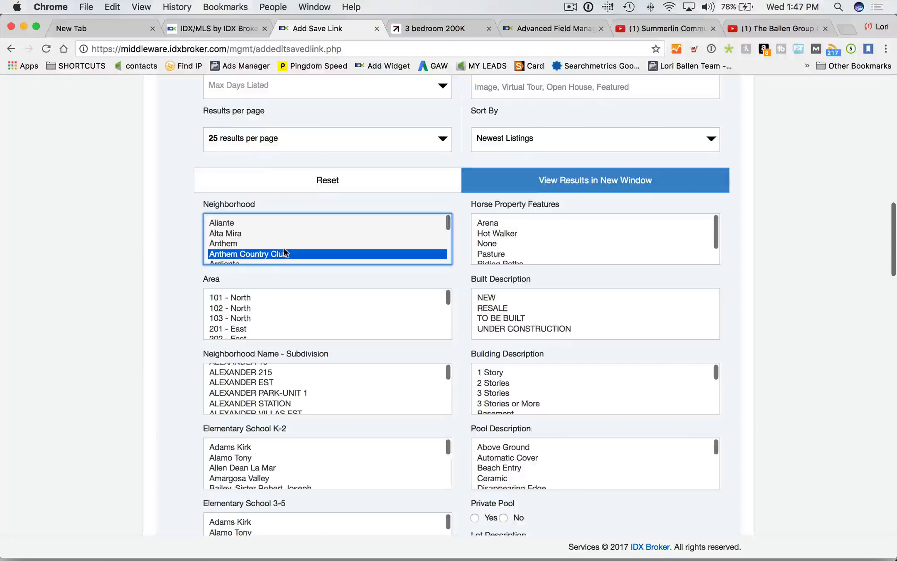
type("summerlin")
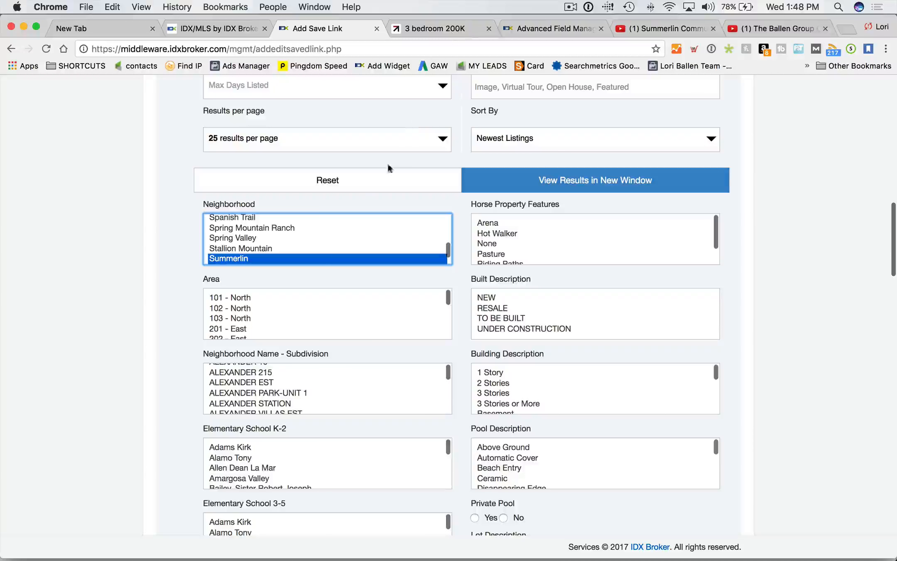
Open the search results for the chosen criteria in a new window and examine the listing locations on the map
left_click(613, 188)
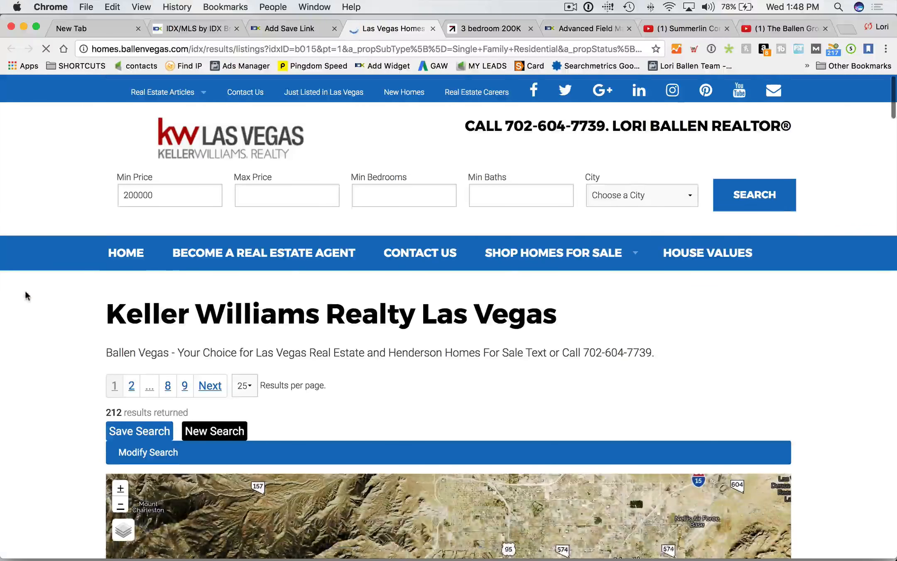
scroll(42, 305, "down", 8)
left_click(121, 170)
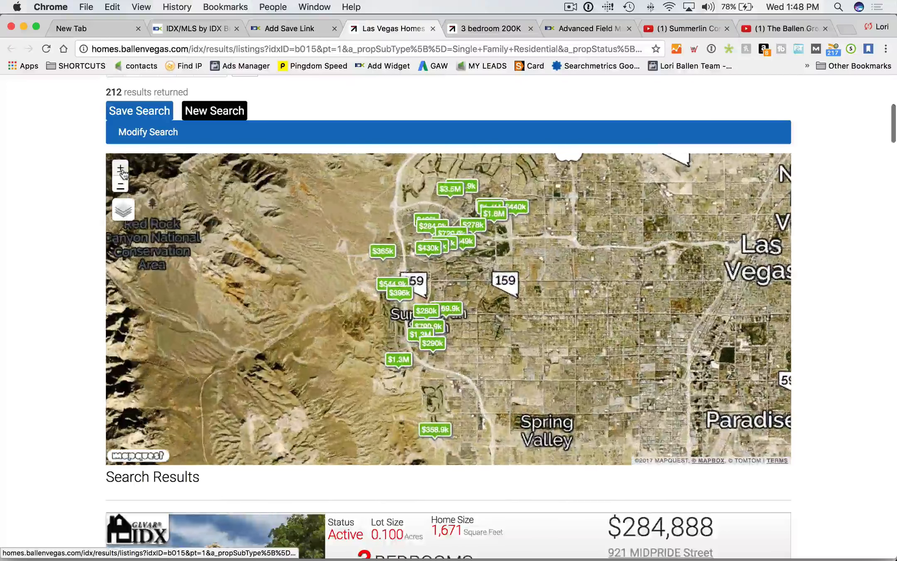
left_click_drag(510, 261, 555, 277)
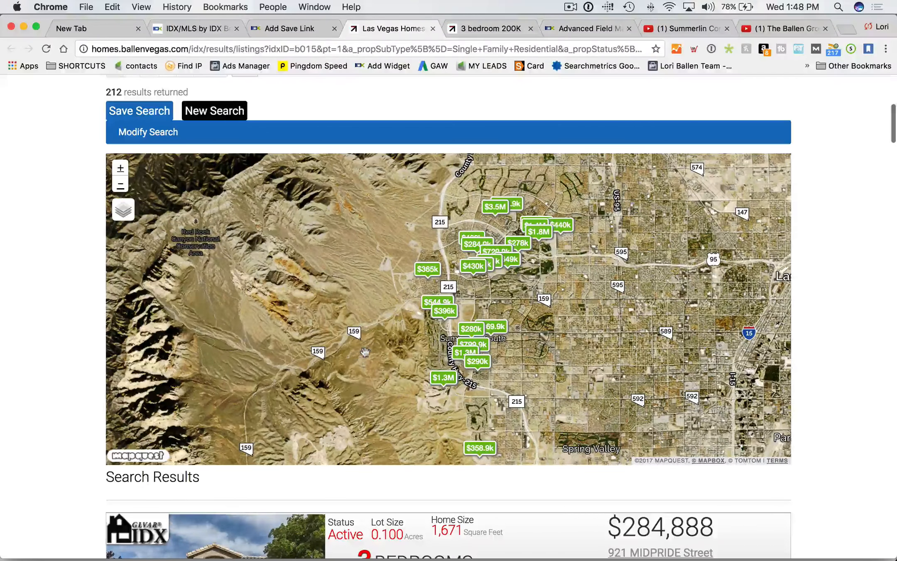
Examine the property listings on the results page for prices, bedrooms, baths and addresses that match the criteria
scroll(365, 353, "down", 1)
scroll(26, 274, "down", 20)
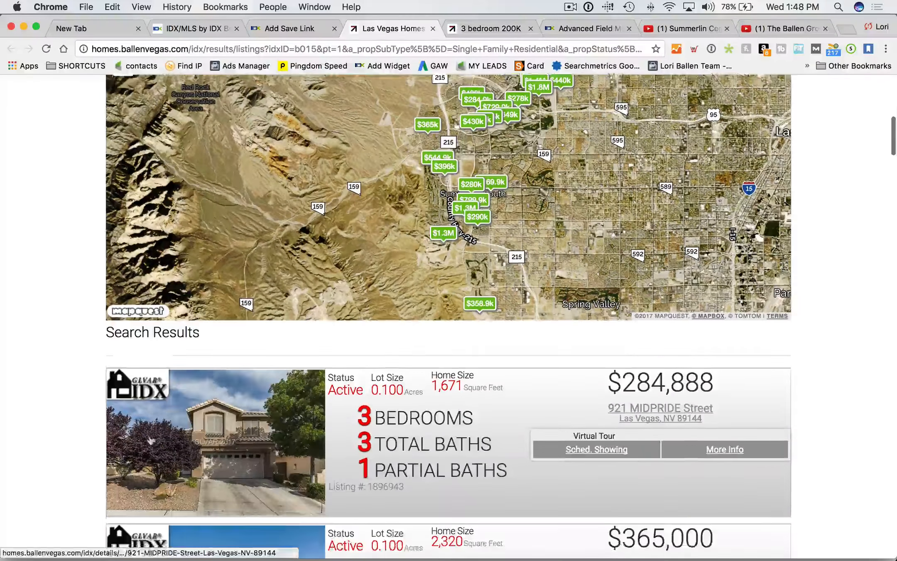
scroll(17, 355, "down", 15)
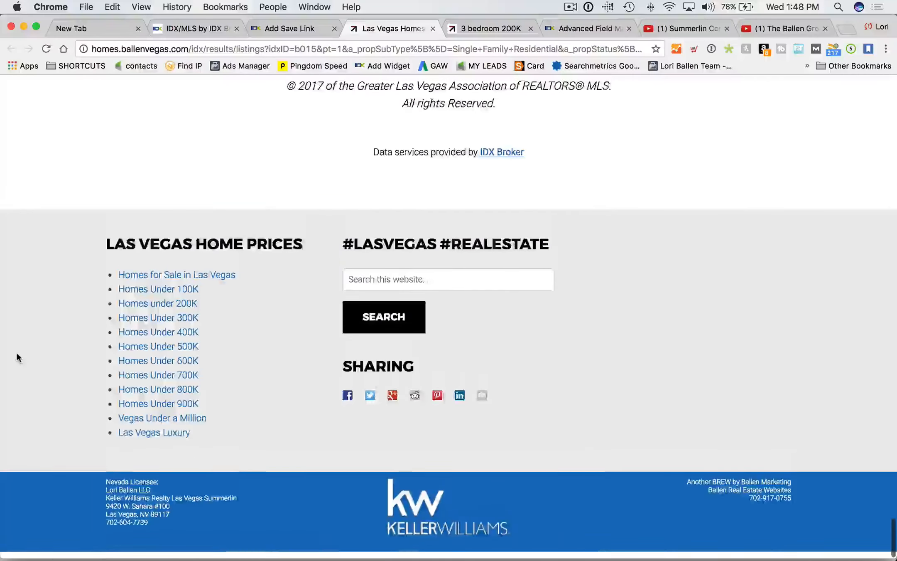
scroll(17, 356, "up", 10)
scroll(17, 358, "up", 20)
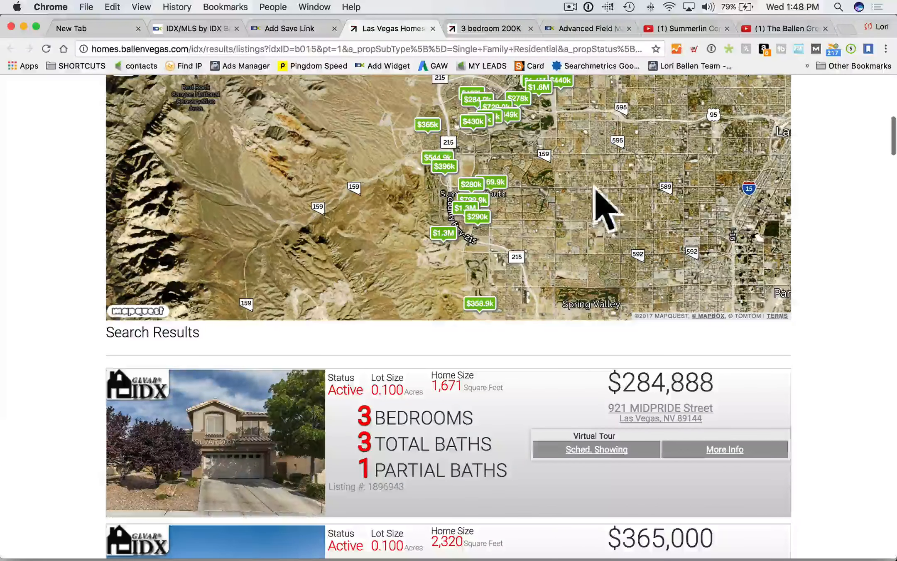
scroll(31, 317, "down", 15)
scroll(45, 324, "down", 10)
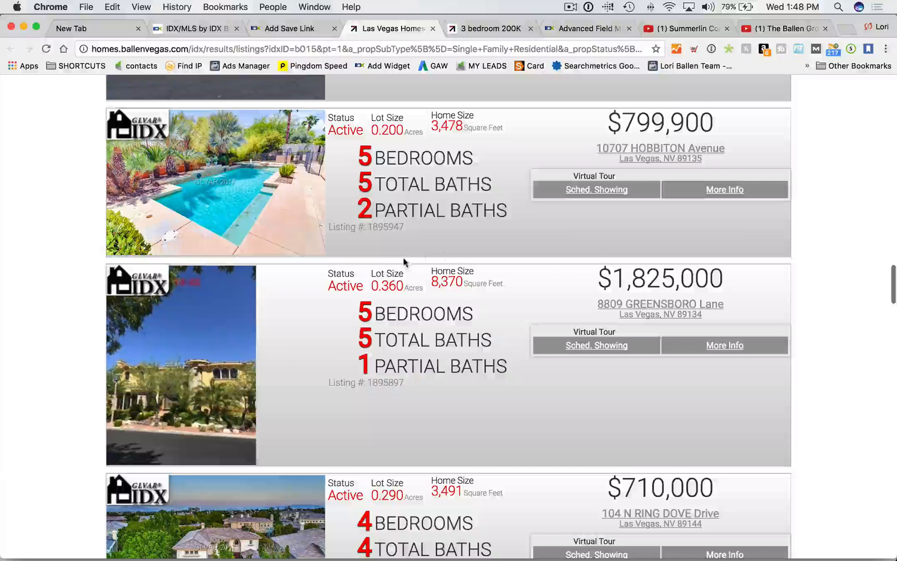
scroll(392, 321, "down", 9)
scroll(392, 321, "down", 20)
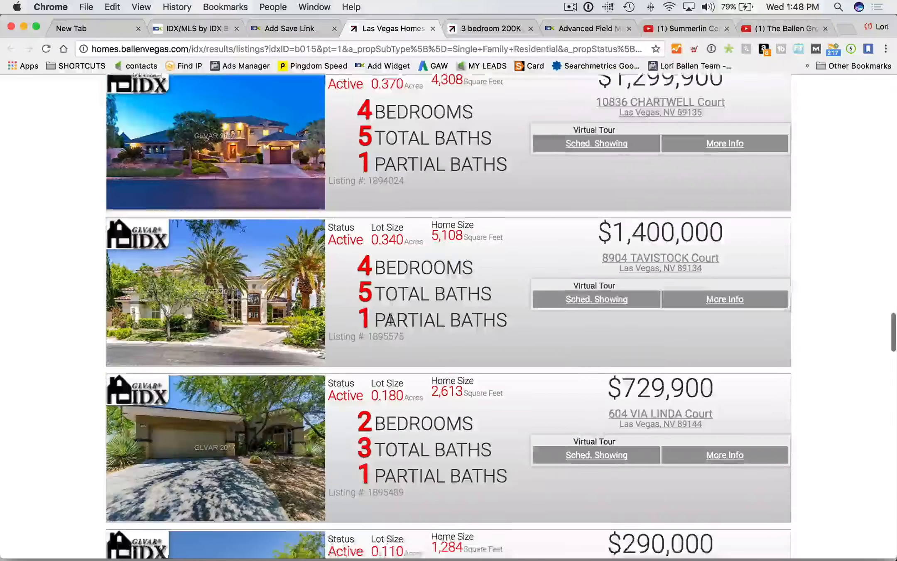
scroll(392, 322, "up", 20)
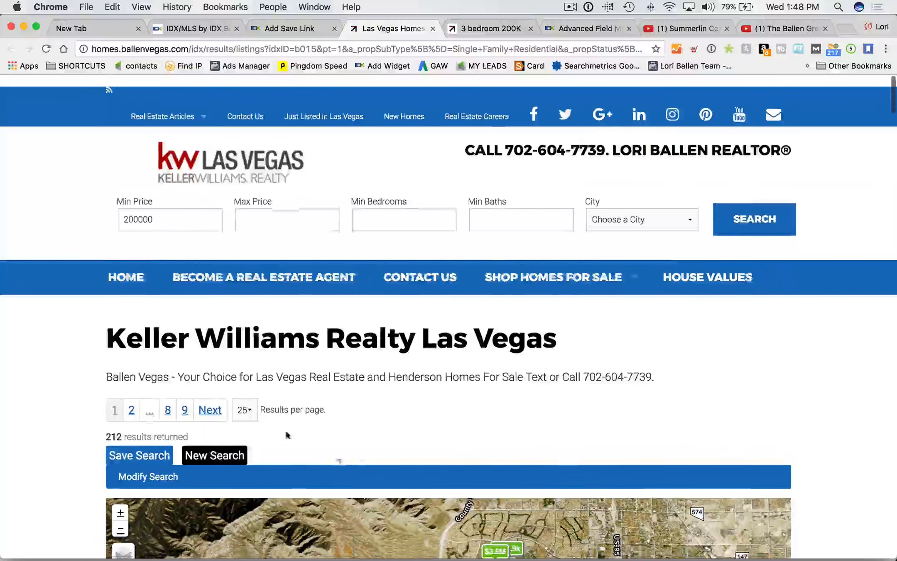
scroll(397, 410, "down", 12)
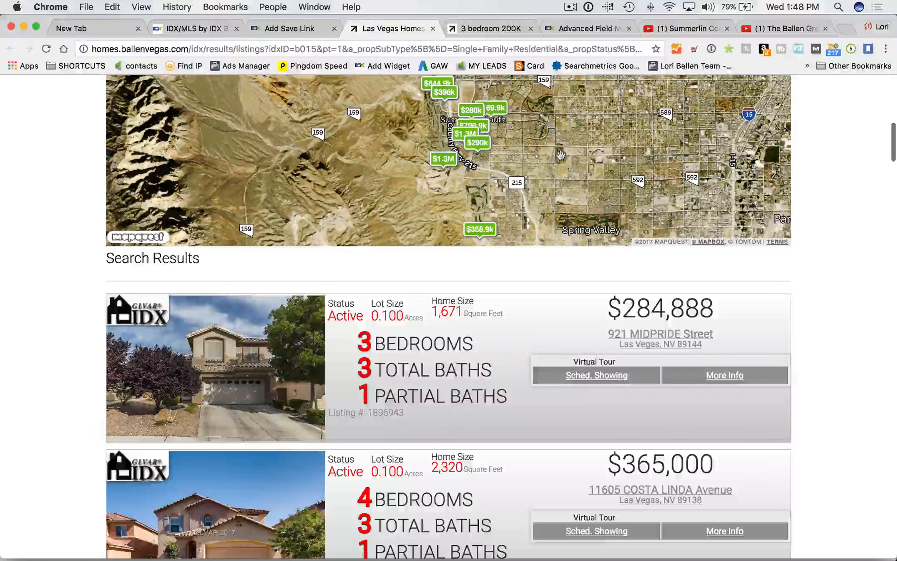
scroll(358, 345, "up", 12)
Go back to the Add Save Link form, advance to naming the search and activate the Page Title field
left_click(289, 29)
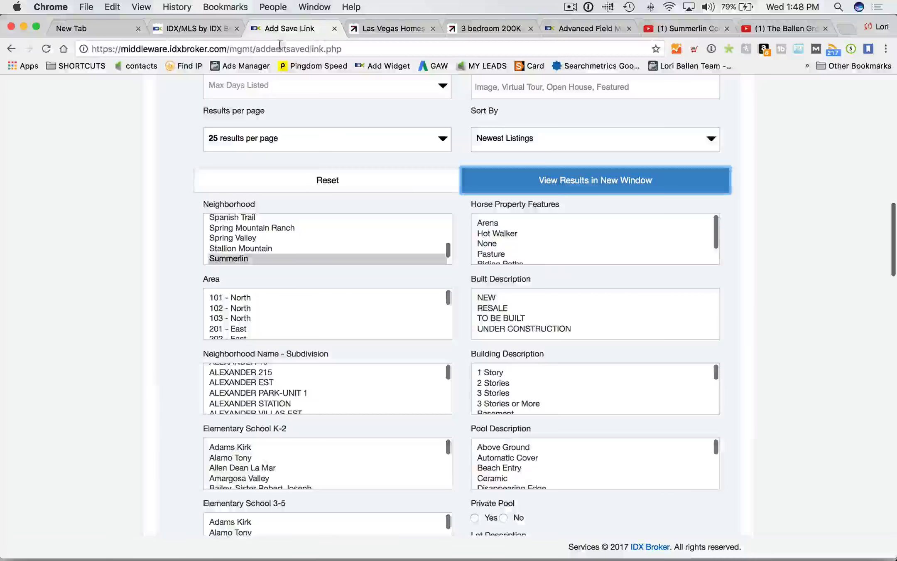
scroll(400, 220, "down", 10)
scroll(131, 274, "down", 15)
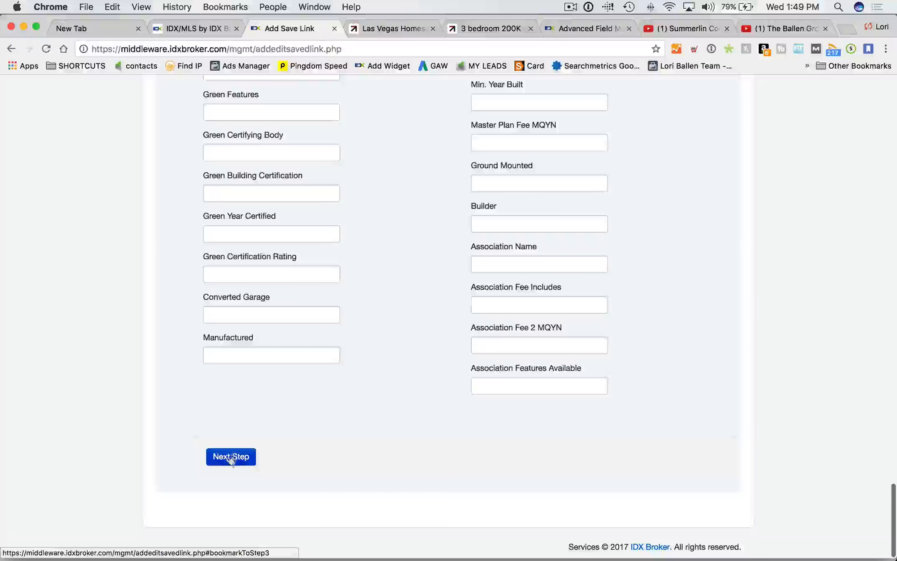
left_click(230, 458)
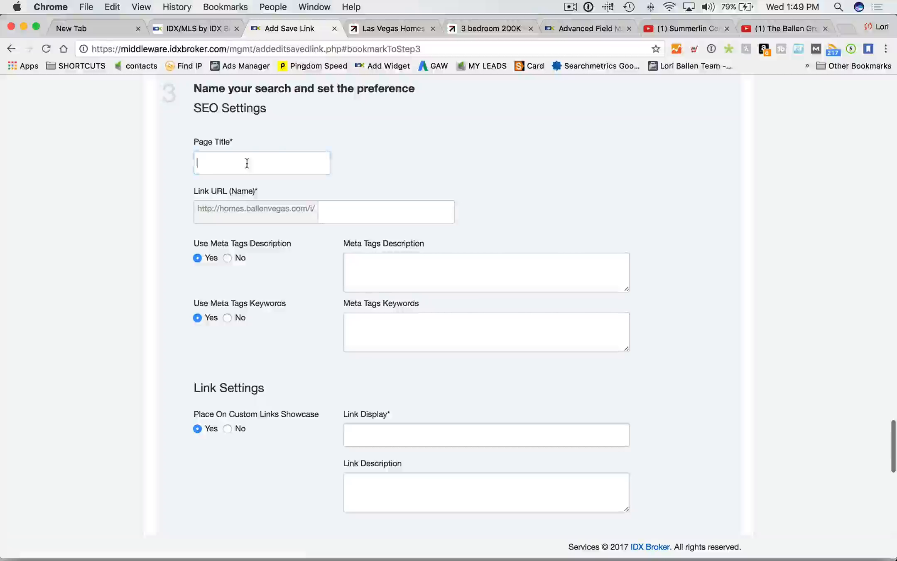
left_click(246, 163)
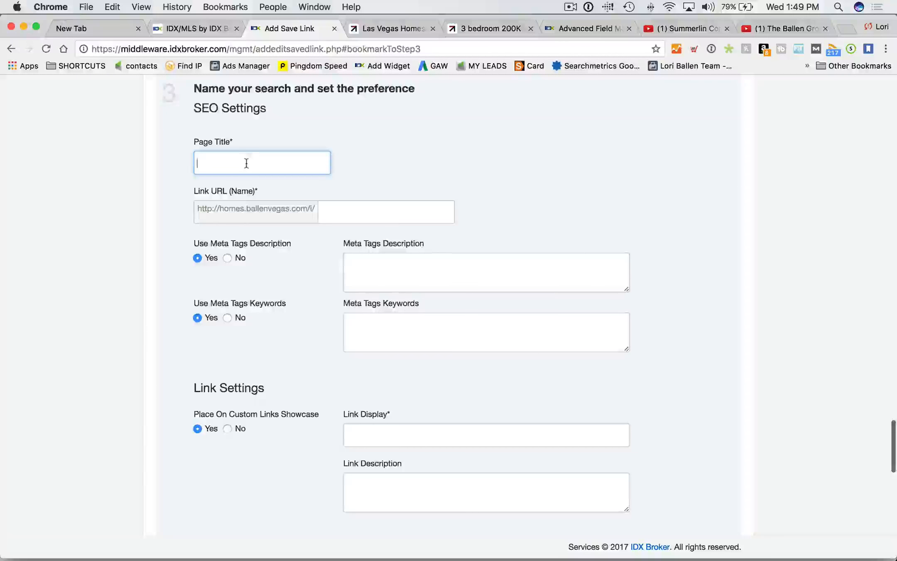
Examine the SEO, link and sub-header settings in the section for naming the search and setting its preferences
scroll(249, 177, "down", 8)
scroll(233, 195, "up", 15)
scroll(223, 213, "up", 4)
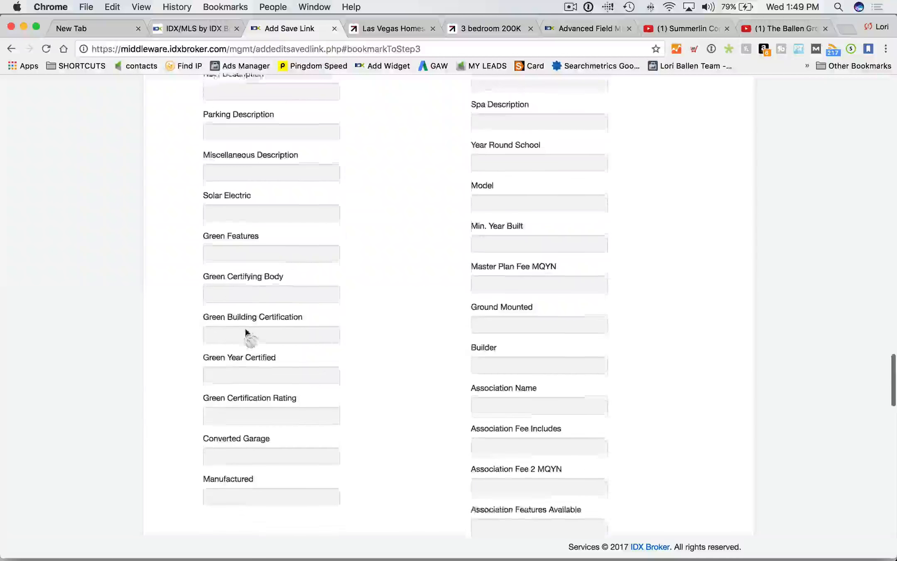
scroll(247, 334, "down", 14)
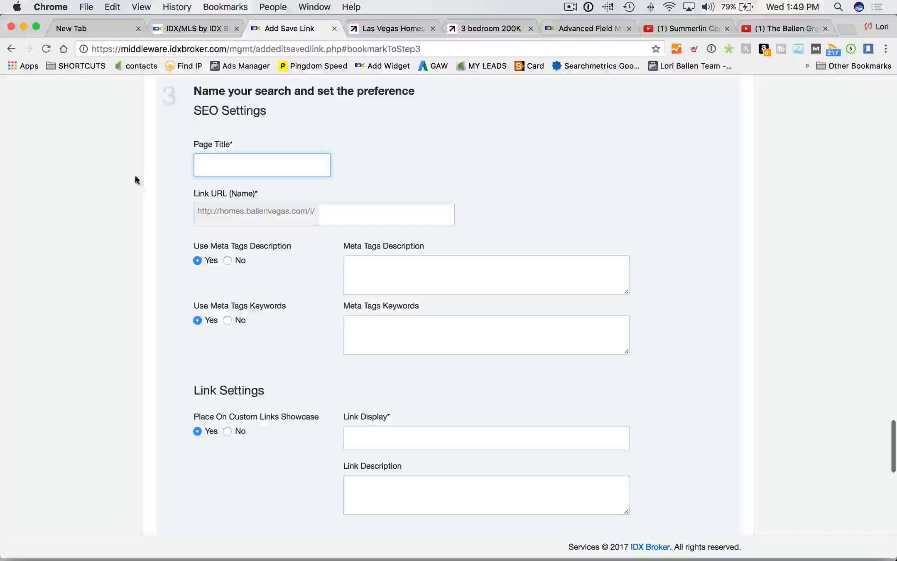
scroll(268, 191, "up", 3)
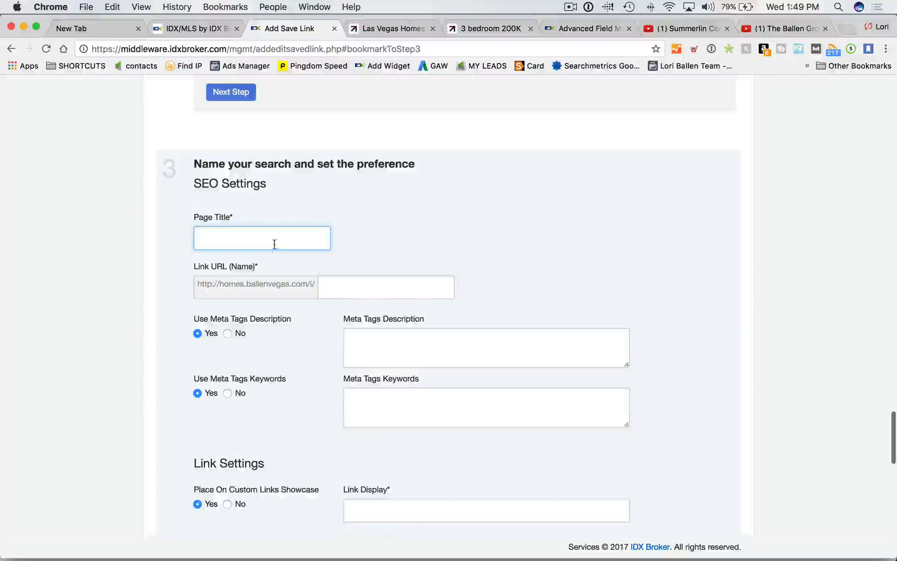
scroll(179, 248, "down", 3)
scroll(179, 250, "down", 20)
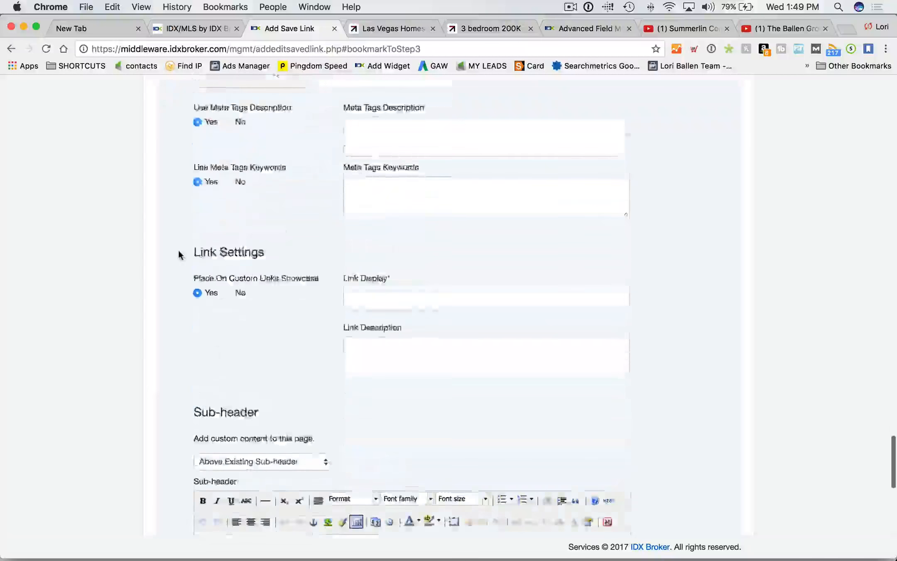
scroll(179, 252, "up", 15)
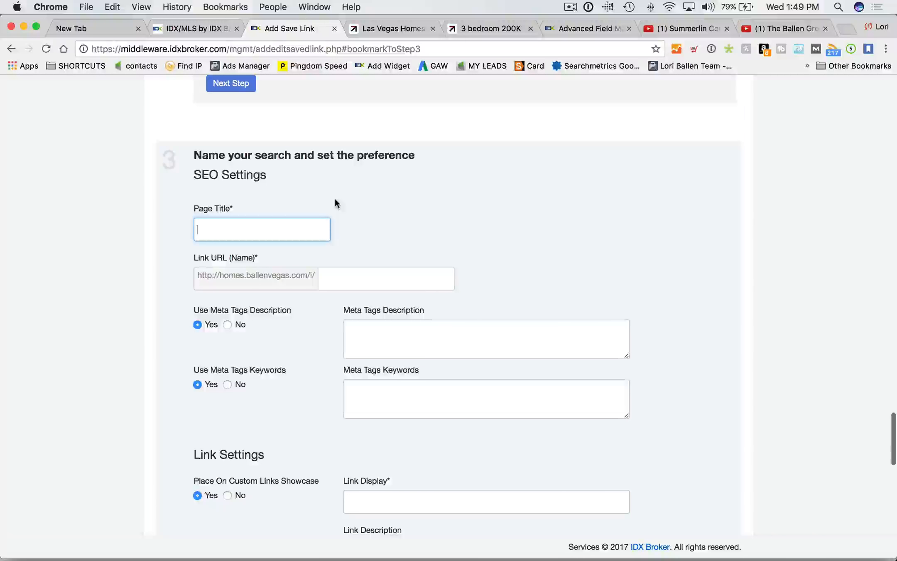
Set the saved link's page title to "Summerlin TEST"
type("Summerlin")
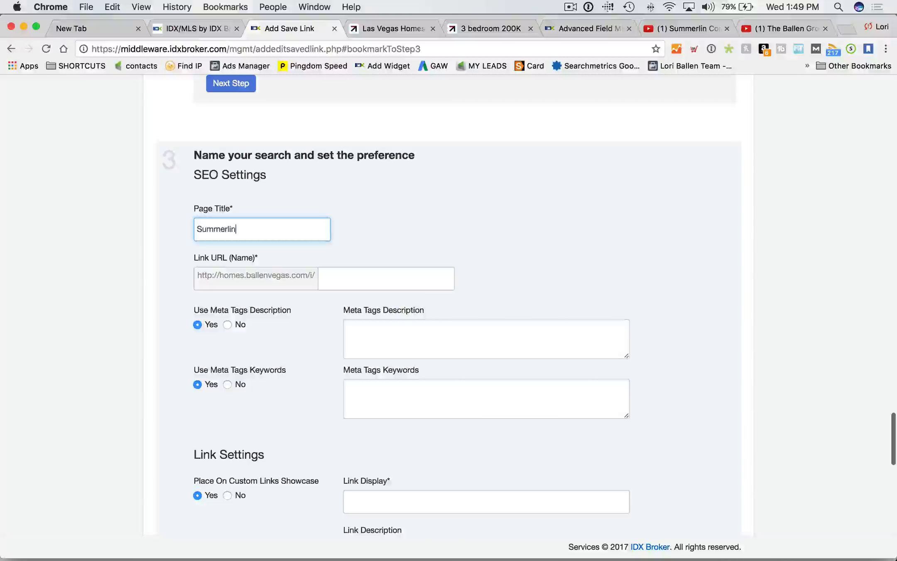
type(" TEST")
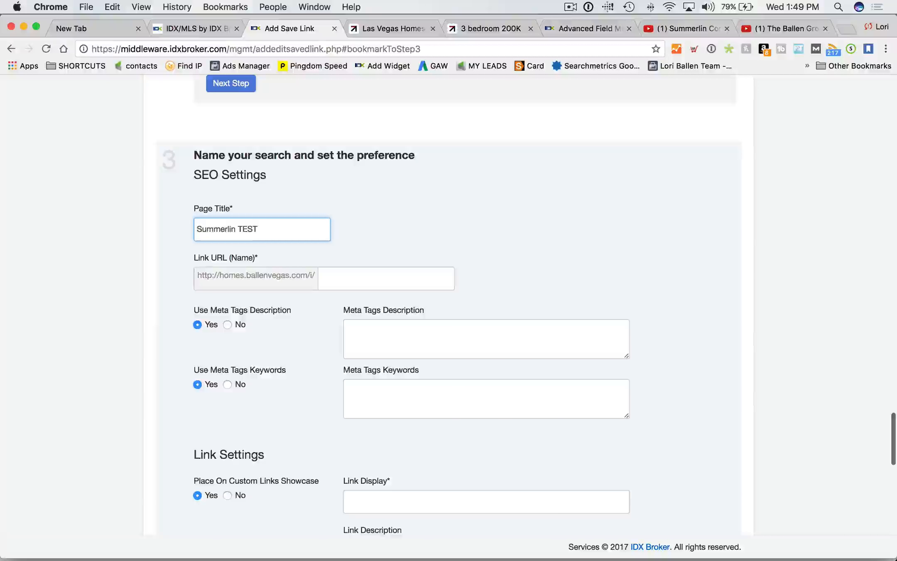
key("Tab")
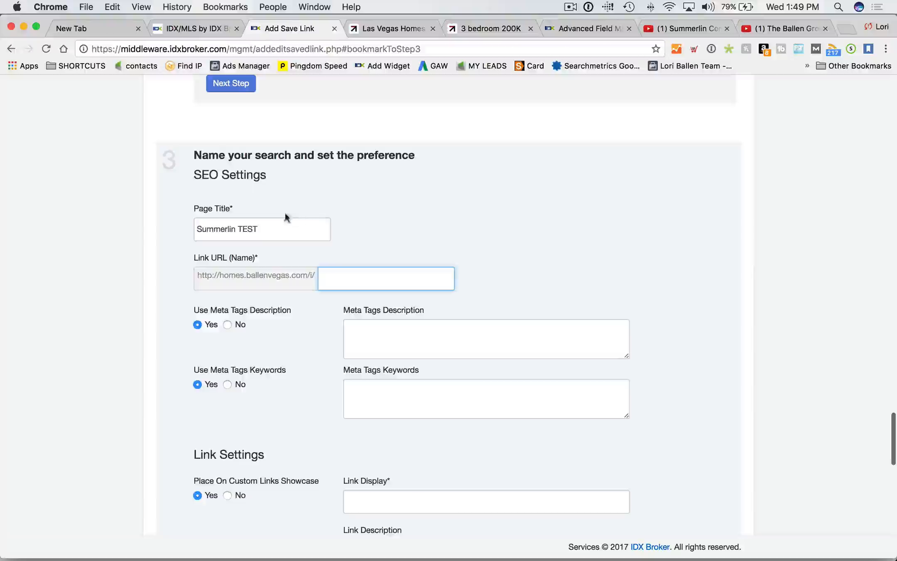
left_click(279, 233)
key("super+a")
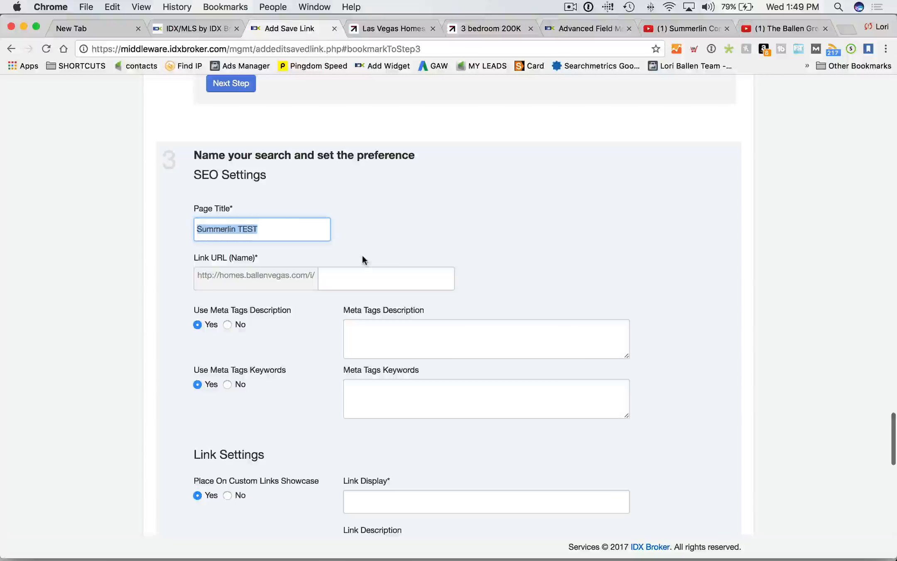
left_click(346, 279)
left_click_drag(283, 241, 175, 230)
Enter "summerlin-pools" as the saved link's URL name
left_click(381, 279)
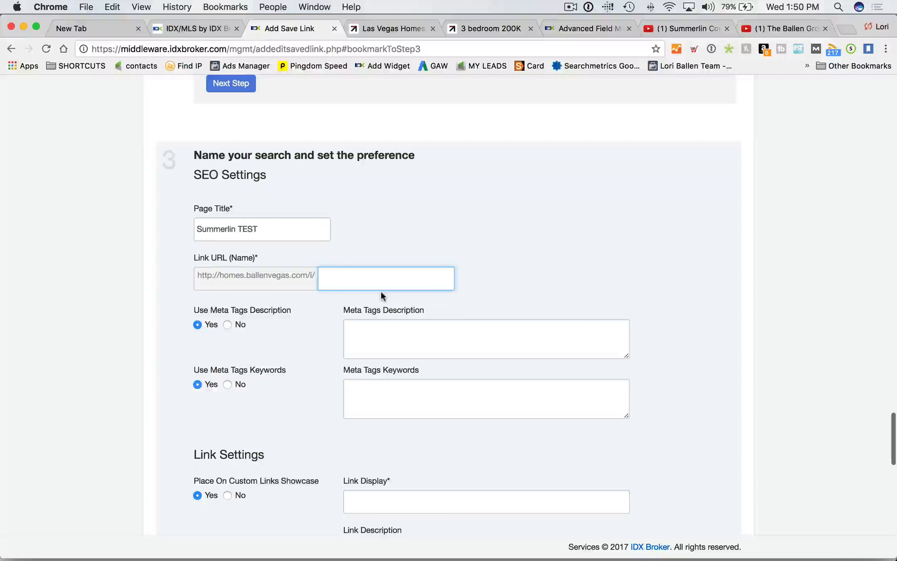
type("summerli")
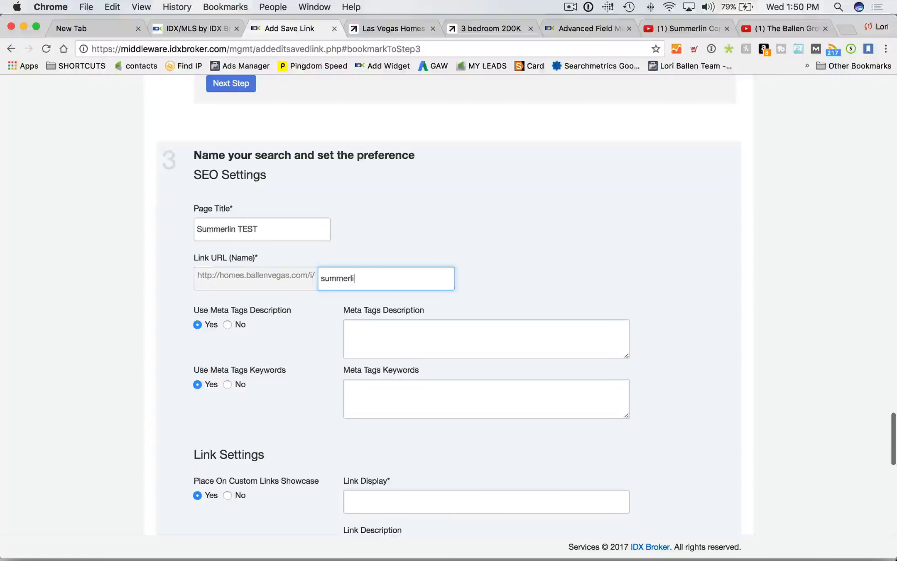
type("n-")
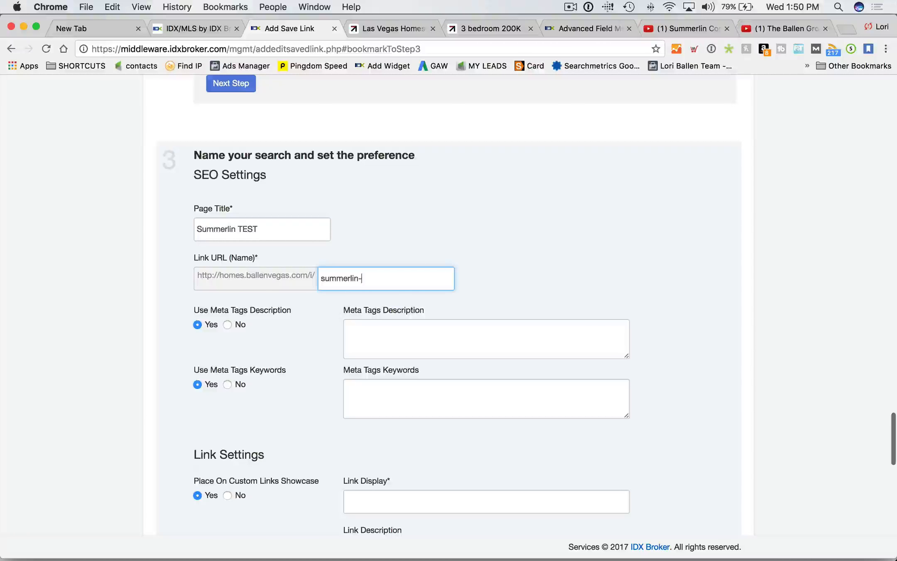
type("tex")
key("BackSpace")
type("st")
key("BackSpace")
key("BackSpace")
key("BackSpace")
key("BackSpace")
key("BackSpace")
type("-pools")
left_click(360, 279)
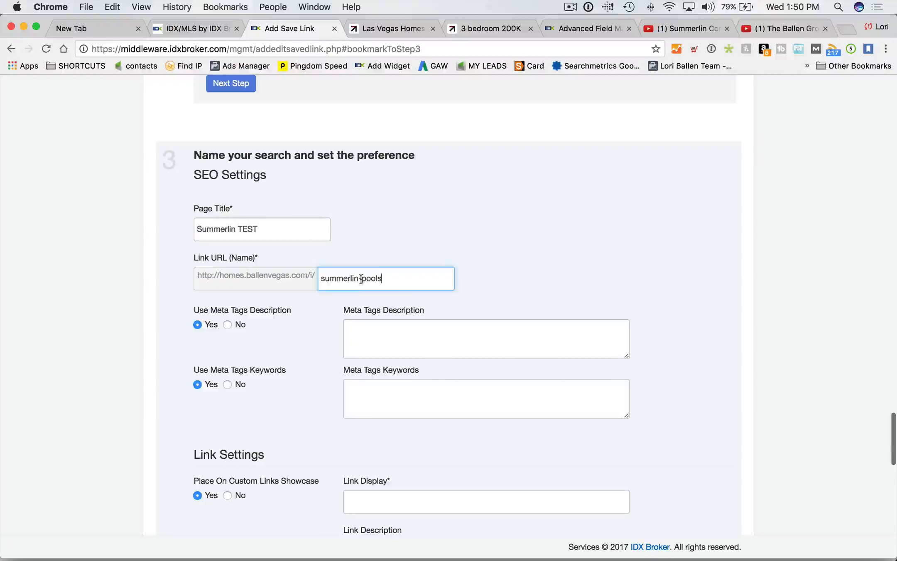
Set the saved link's URL name to "summerlin-test"
triple_click(394, 282)
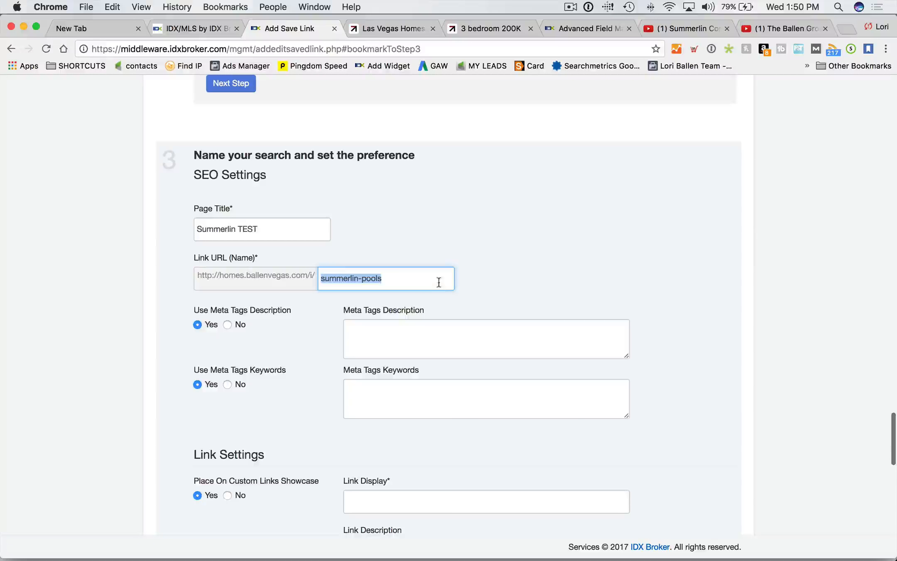
left_click_drag(390, 282, 347, 275)
type("summerlin-test")
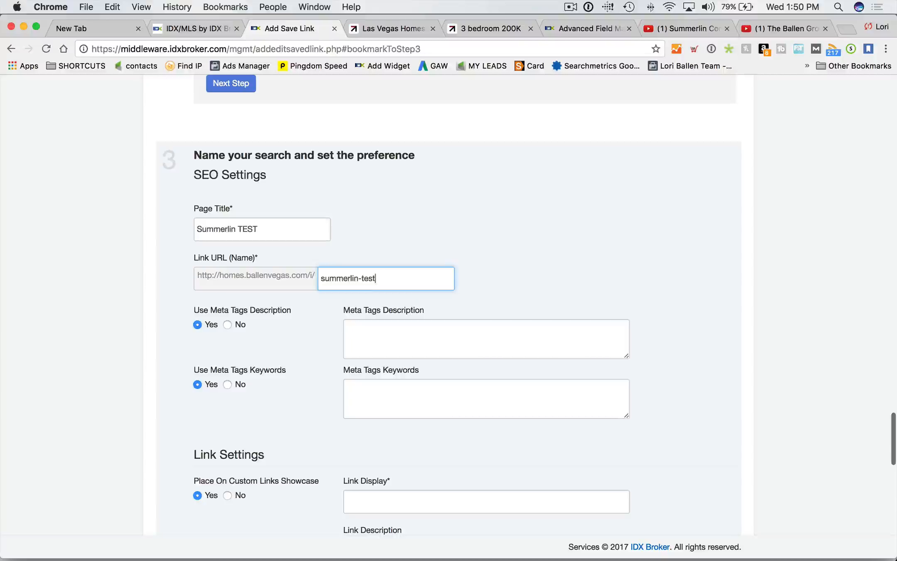
Examine the Meta Tags Description and Meta Tags Keywords fields in the SEO settings
scroll(482, 280, "down", 5)
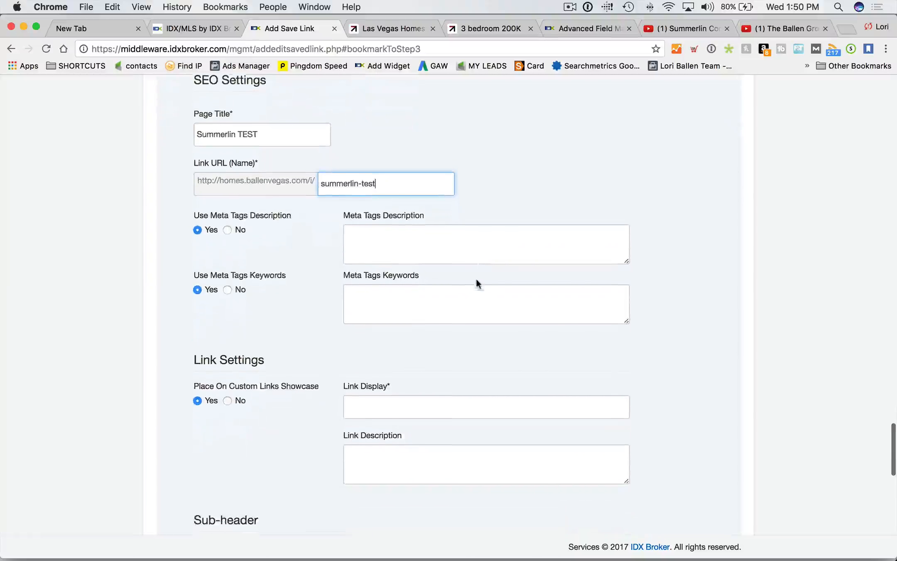
left_click(400, 229)
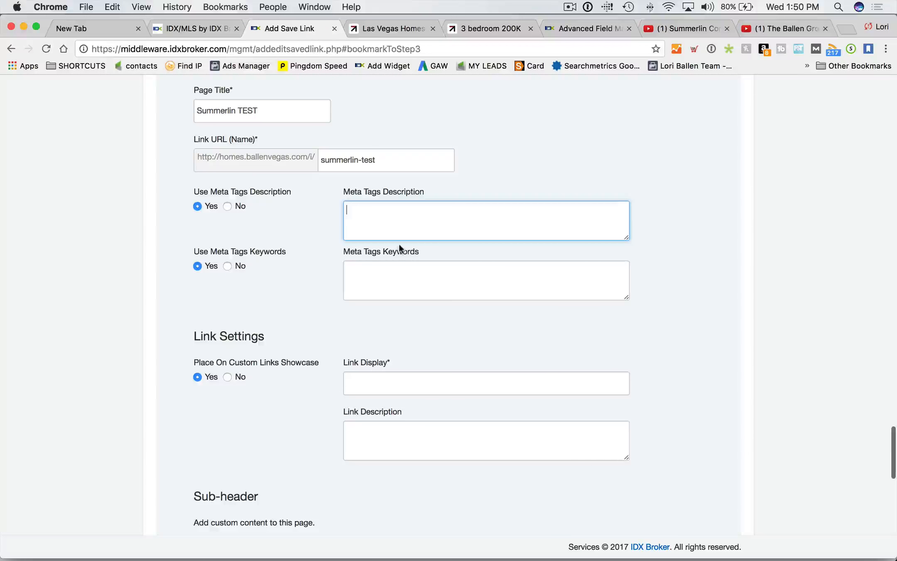
left_click(406, 271)
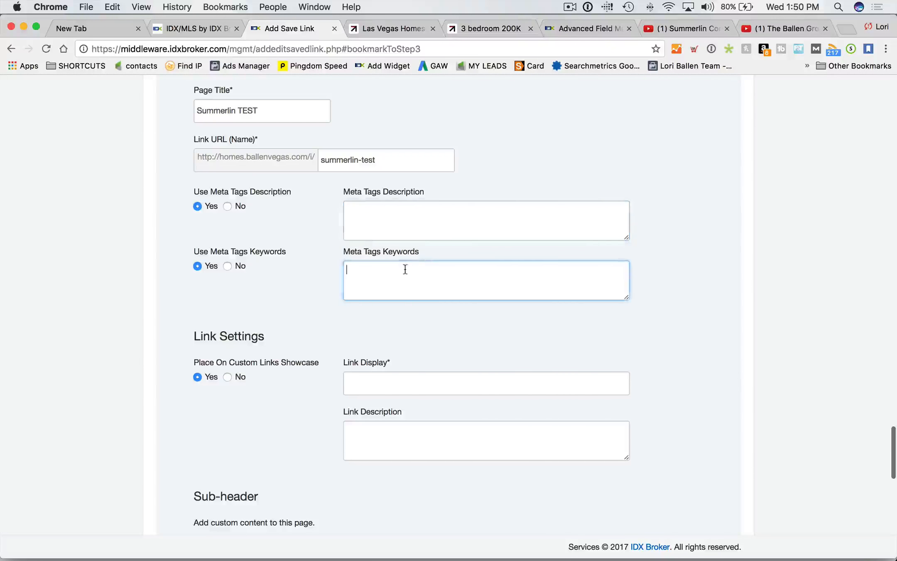
left_click(395, 223)
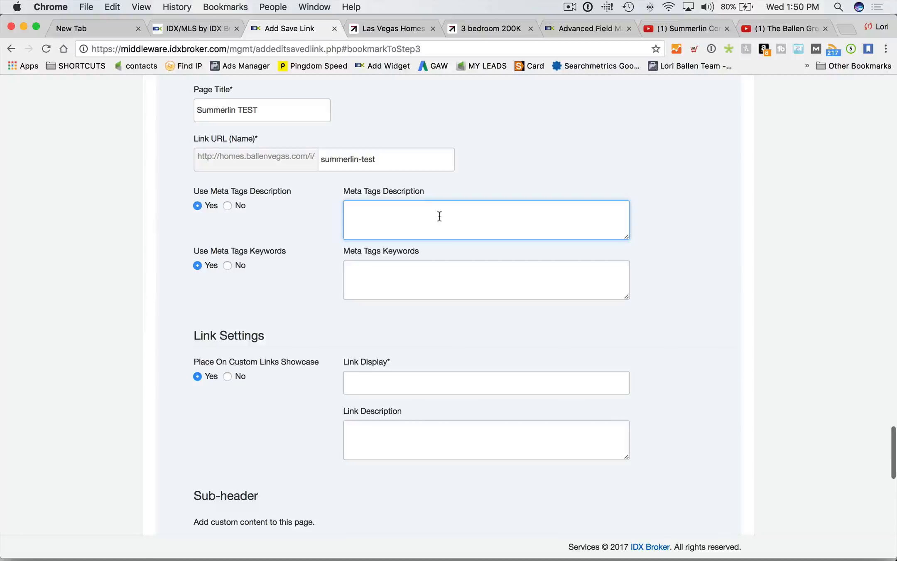
scroll(440, 216, "down", 2)
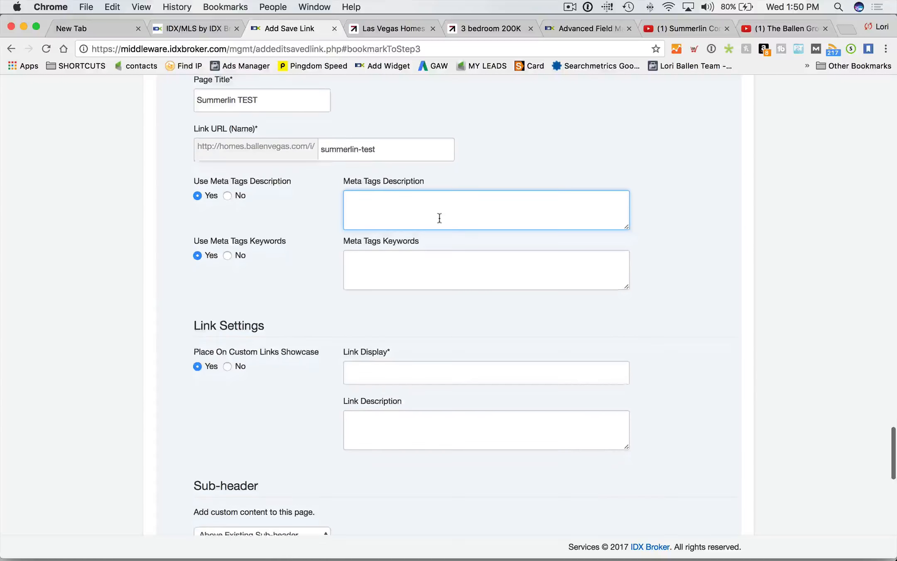
left_click(376, 257)
left_click(368, 197)
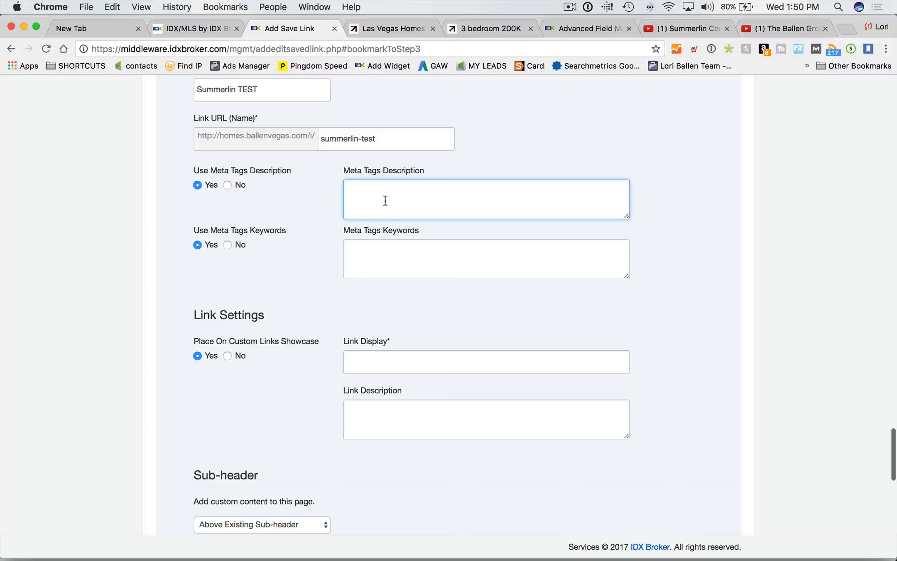
scroll(384, 200, "down", 1)
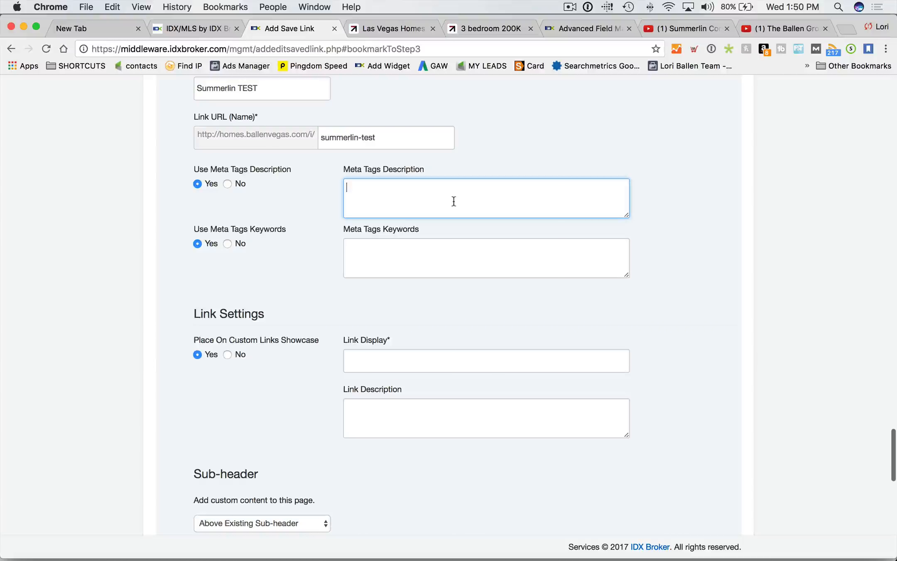
left_click(429, 257)
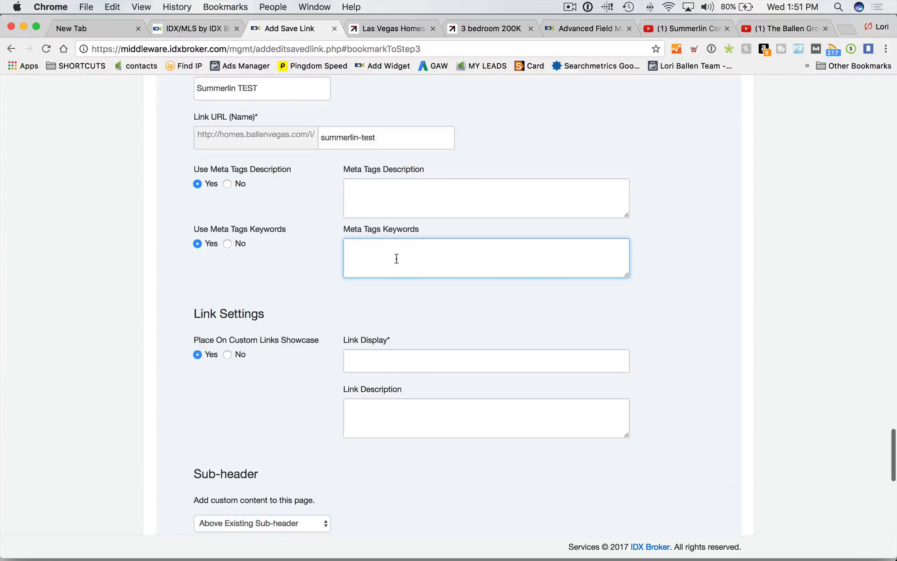
Review the Link Settings for placement on the Custom Links Showcase and the Link Display field
scroll(416, 254, "down", 5)
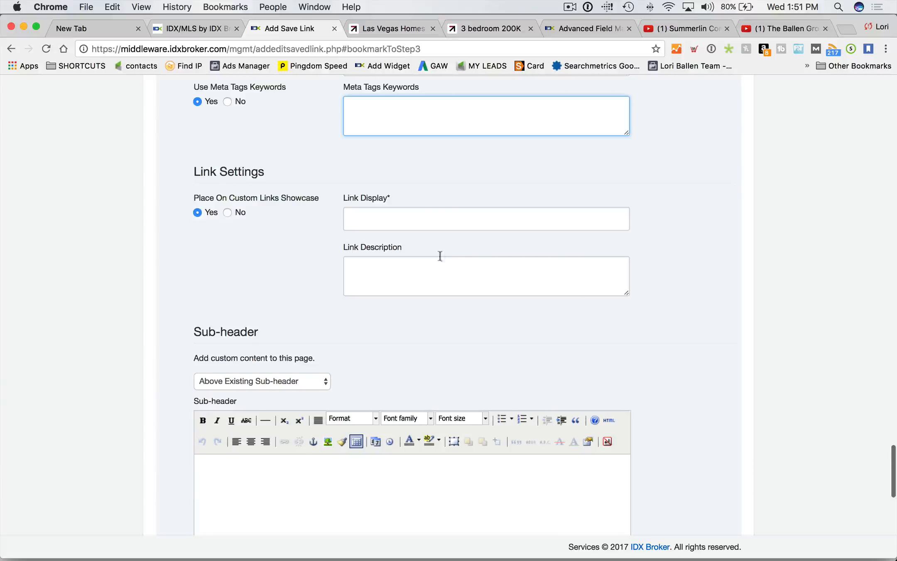
left_click(411, 225)
left_click(215, 219)
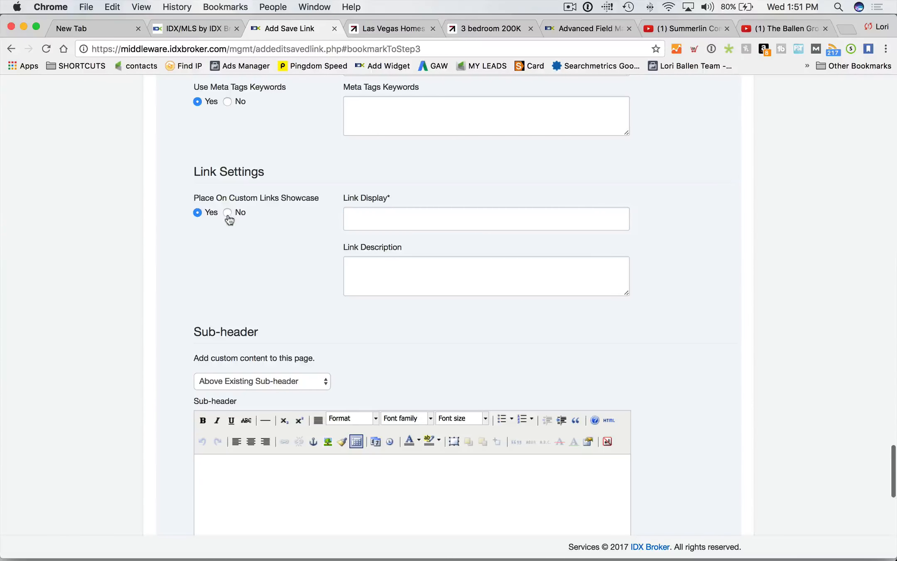
left_click(200, 214)
left_click(417, 215)
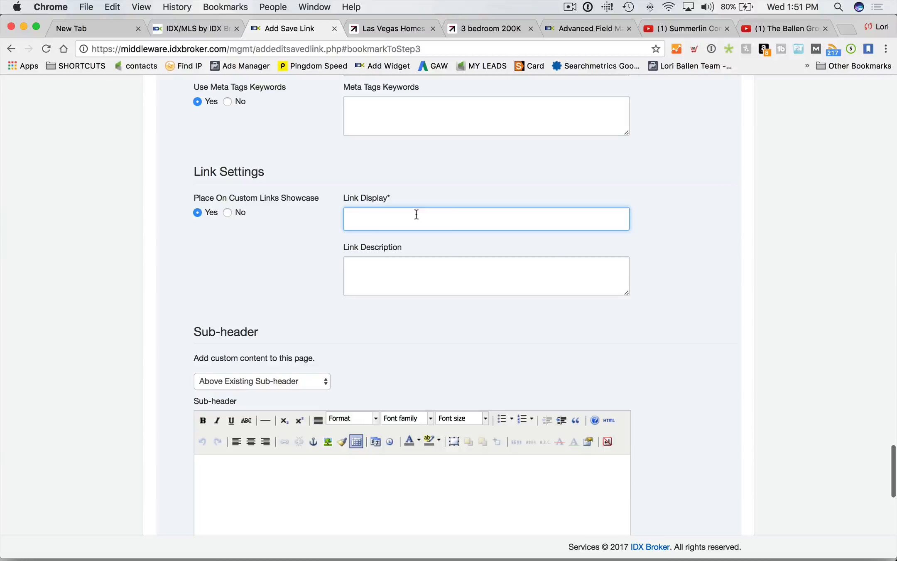
Write the sub-header text "Summerlin is a master planned community with over 40,000 homes, parks, malls...." for the saved link's page
scroll(414, 216, "down", 2)
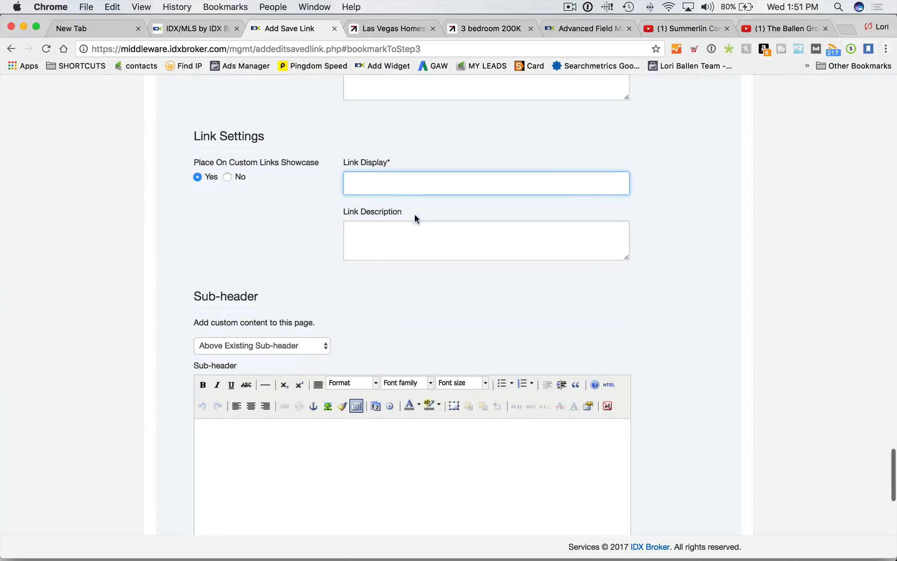
scroll(372, 199, "down", 4)
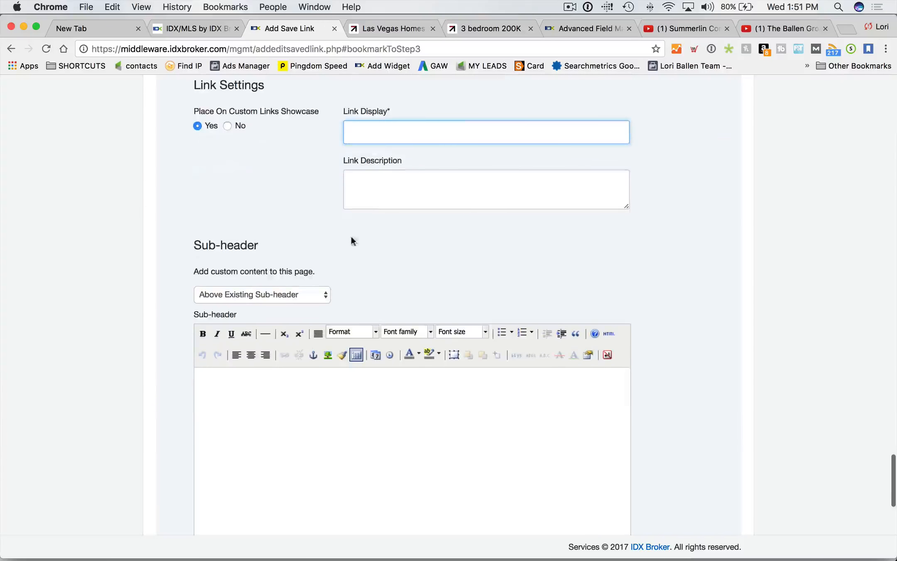
scroll(398, 161, "up", 1)
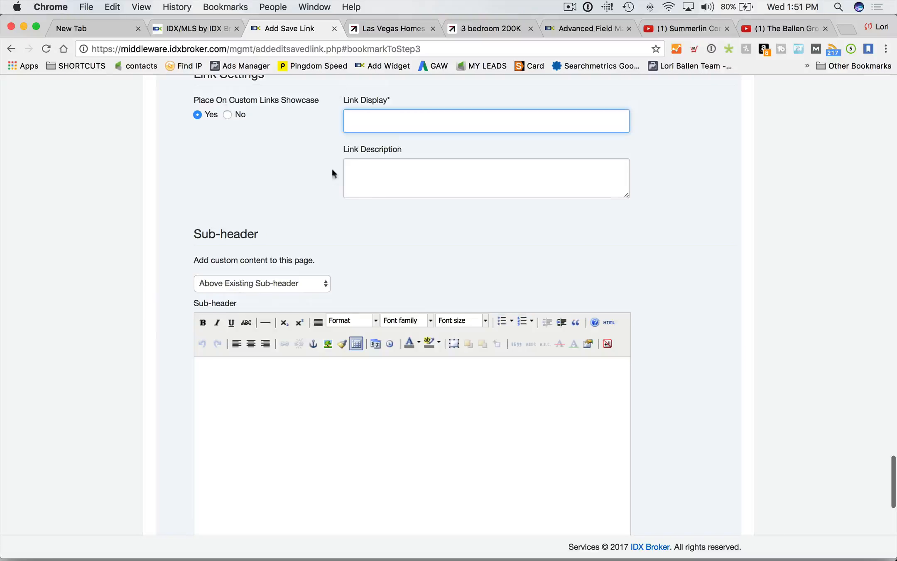
scroll(335, 162, "up", 1)
scroll(331, 154, "down", 6)
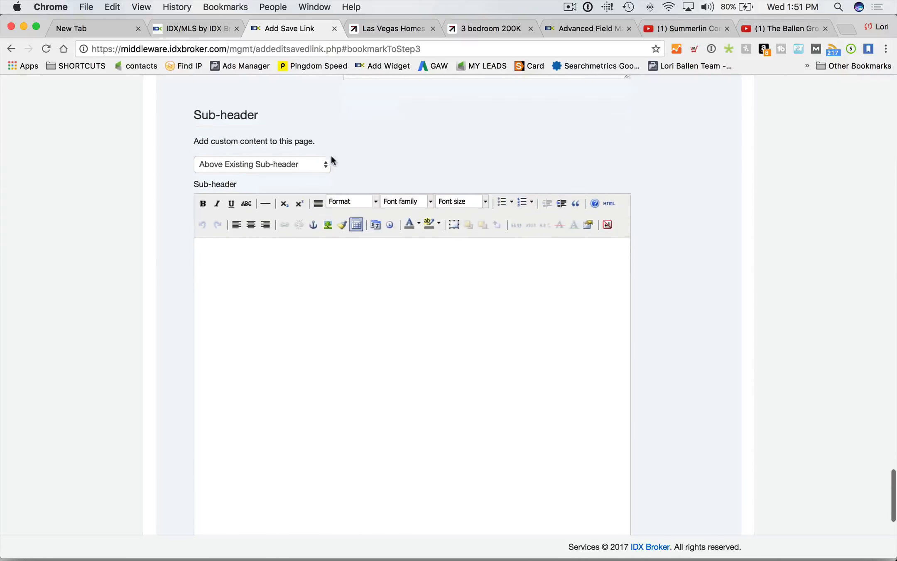
left_click(350, 290)
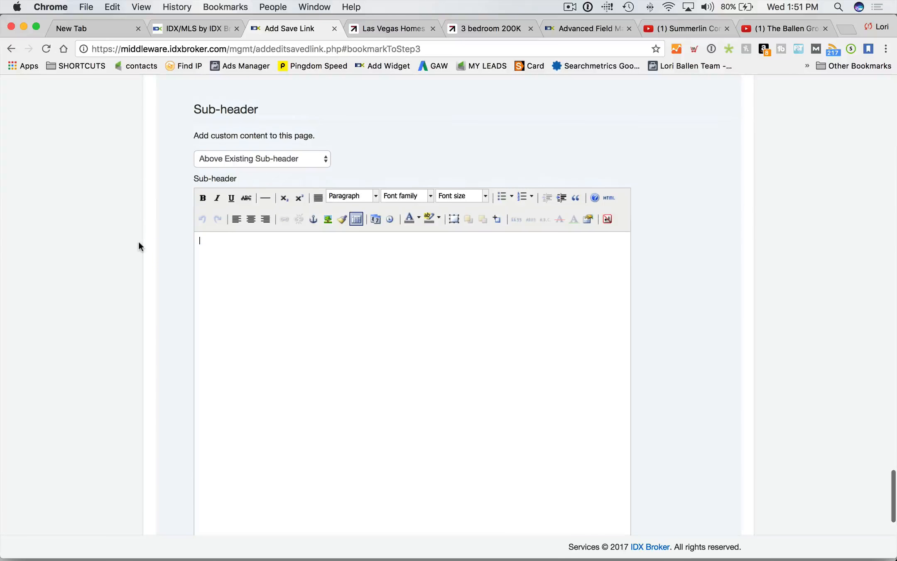
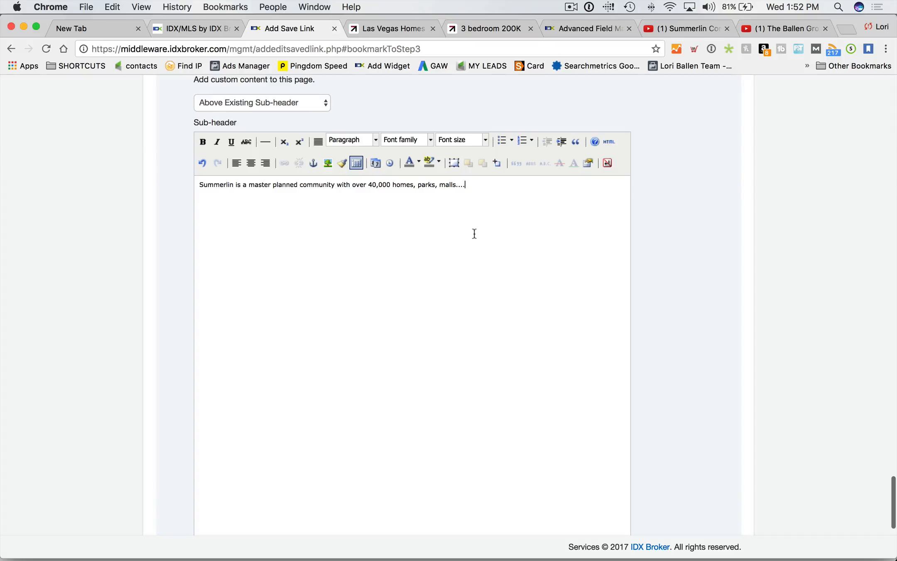
scroll(436, 237, "down", 3)
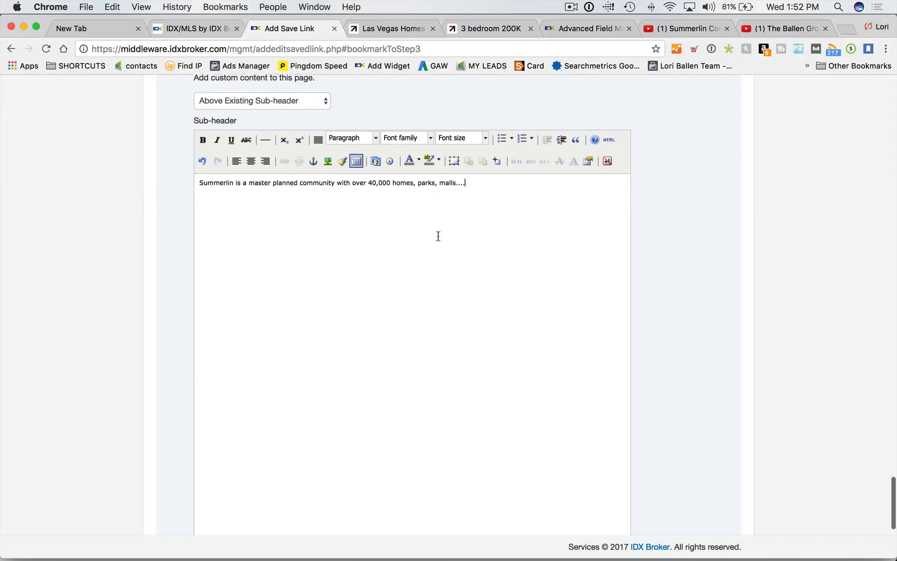
left_click_drag(506, 141, 480, 333)
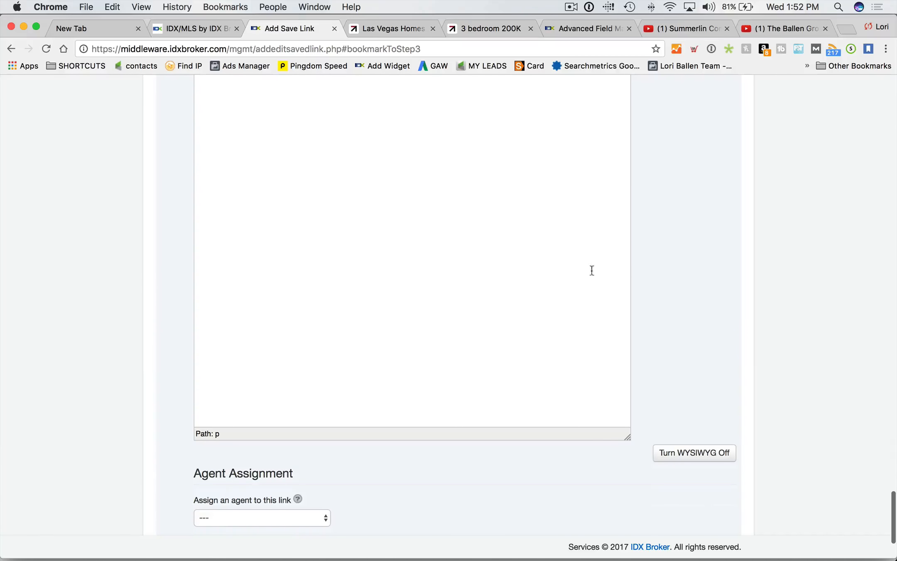
Check the heading and introductory text above the listings on the Las Vegas homes results page, and return to the Add Save Link form
left_click(399, 28)
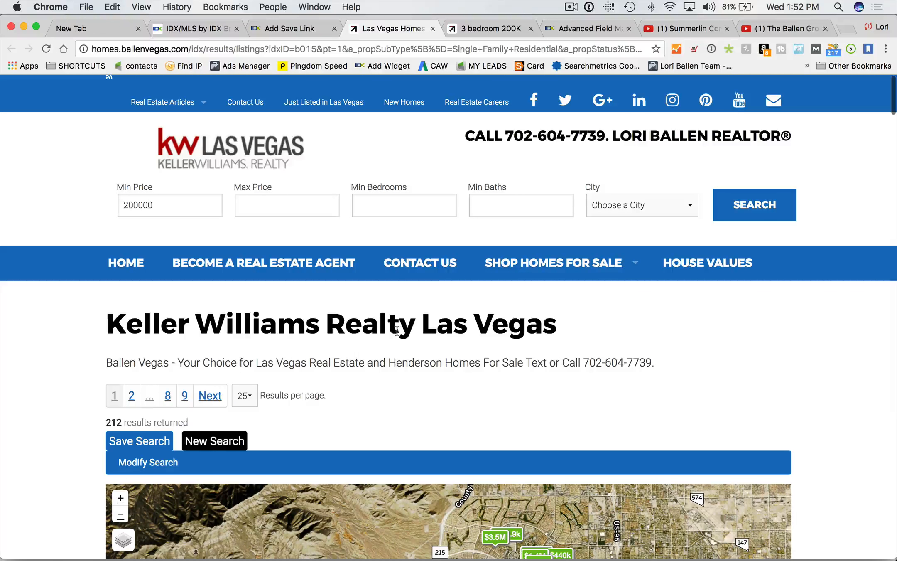
scroll(368, 305, "down", 2)
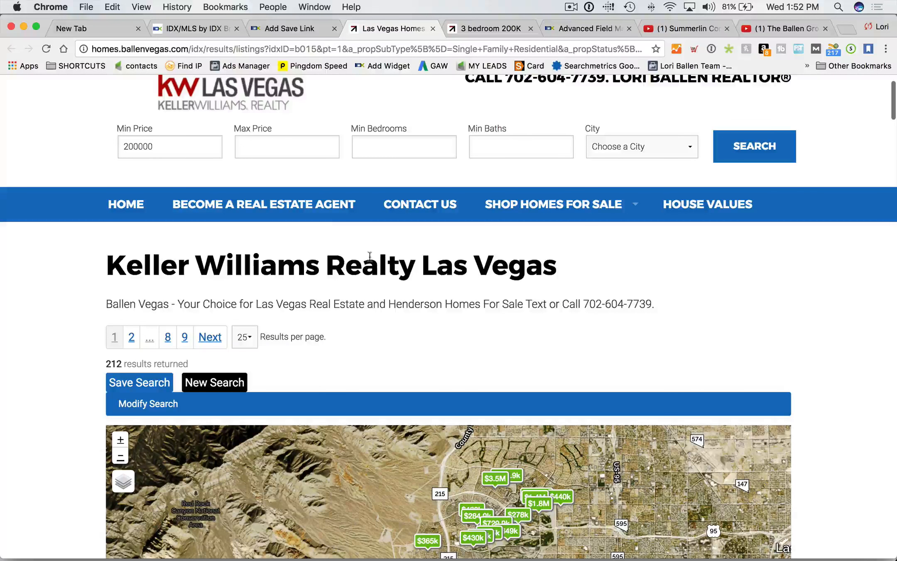
left_click(290, 28)
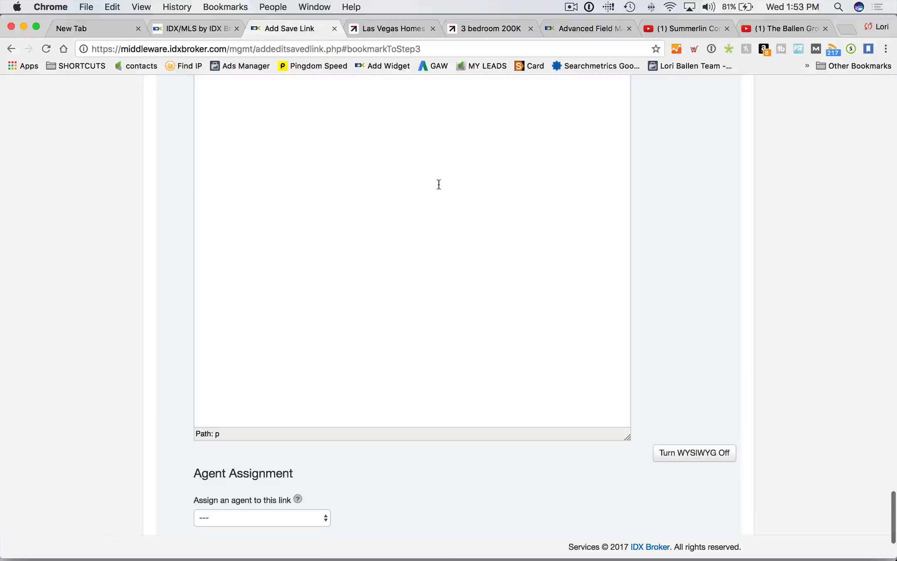
Highlight the Summerlin sentence in the sub-header content, and start a new line below it
scroll(438, 184, "up", 10)
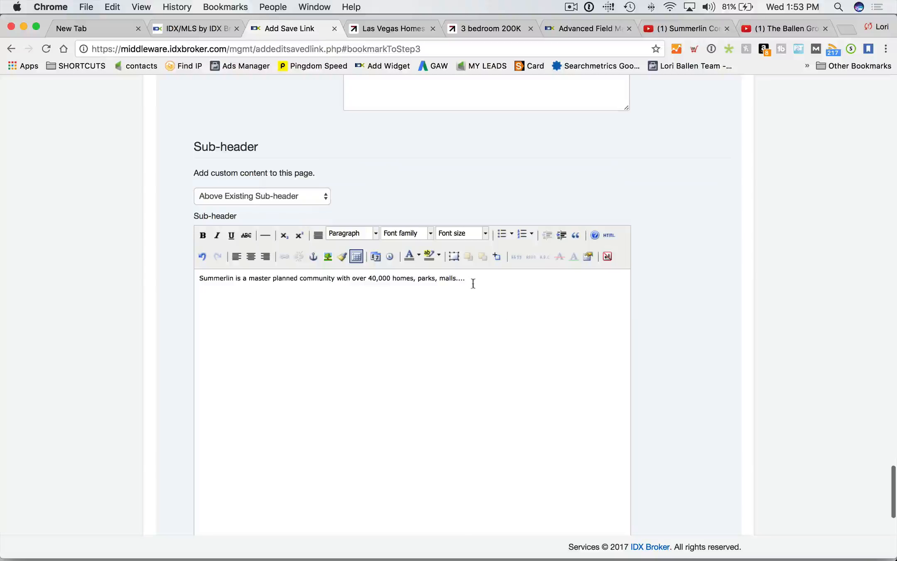
left_click_drag(473, 283, 193, 278)
left_click(463, 296)
left_click_drag(465, 279, 168, 276)
scroll(389, 307, "down", 2)
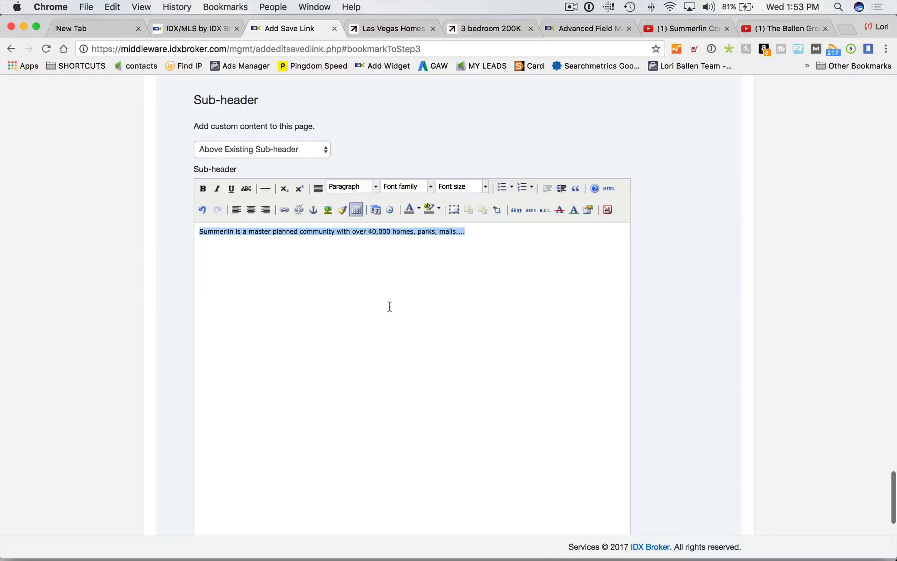
left_click(476, 256)
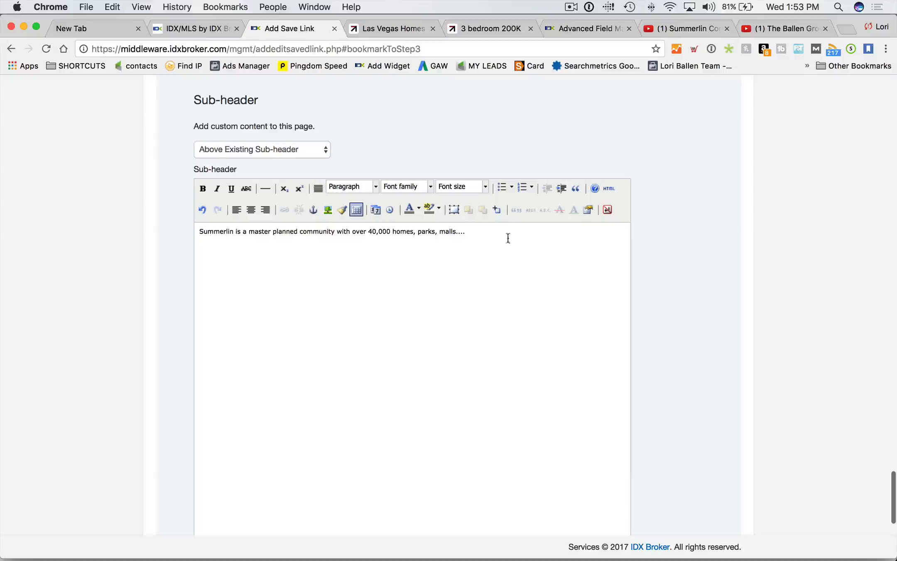
scroll(510, 235, "up", 1)
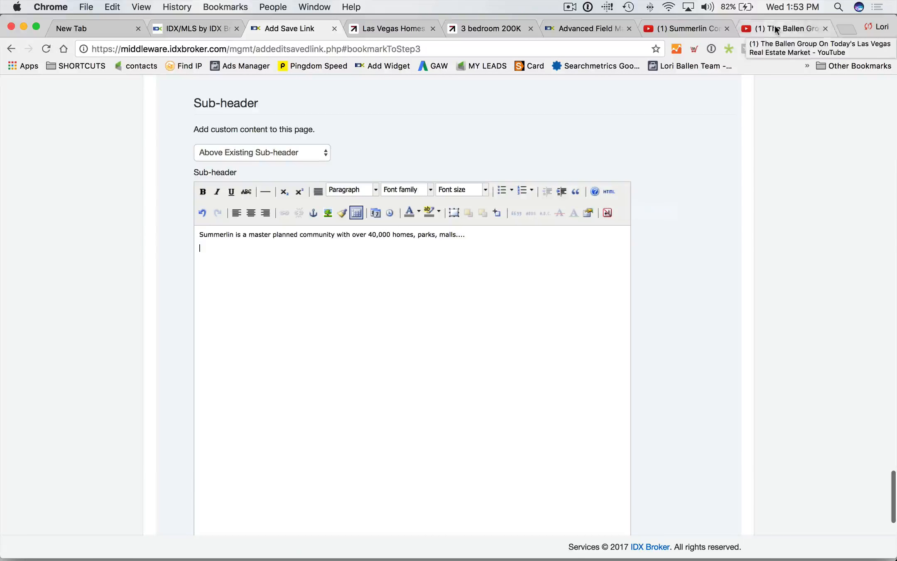
Switch to the Summerlin Community Video (Update) on YouTube and play it
left_click(704, 29)
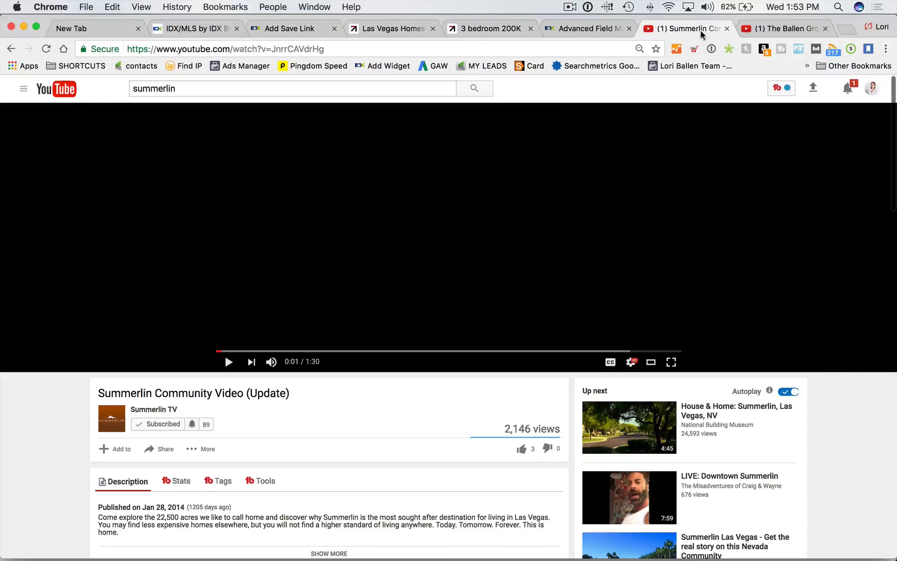
left_click(229, 365)
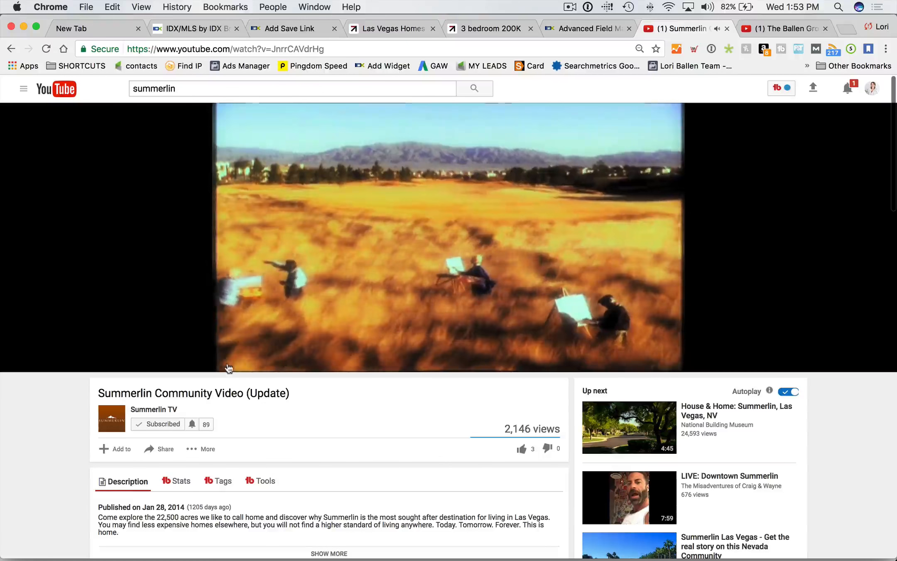
Pause the Summerlin Community Video (Update) and display its embed code with the full sharing options
left_click(229, 362)
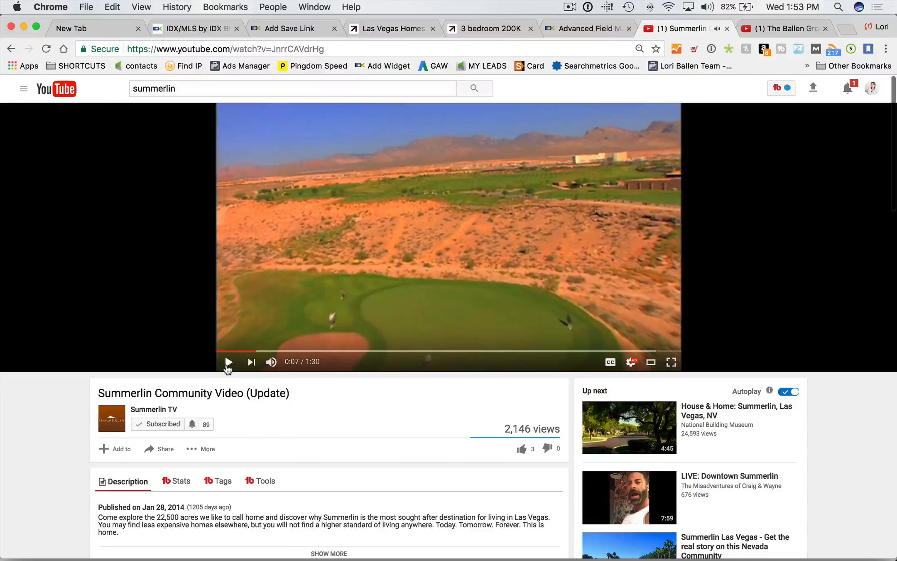
scroll(228, 368, "down", 6)
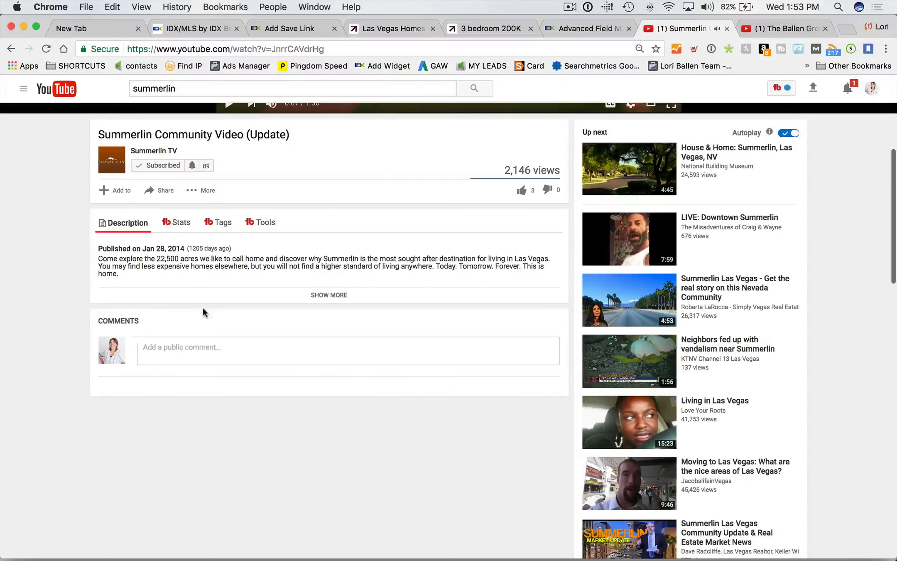
left_click(165, 189)
scroll(166, 200, "down", 2)
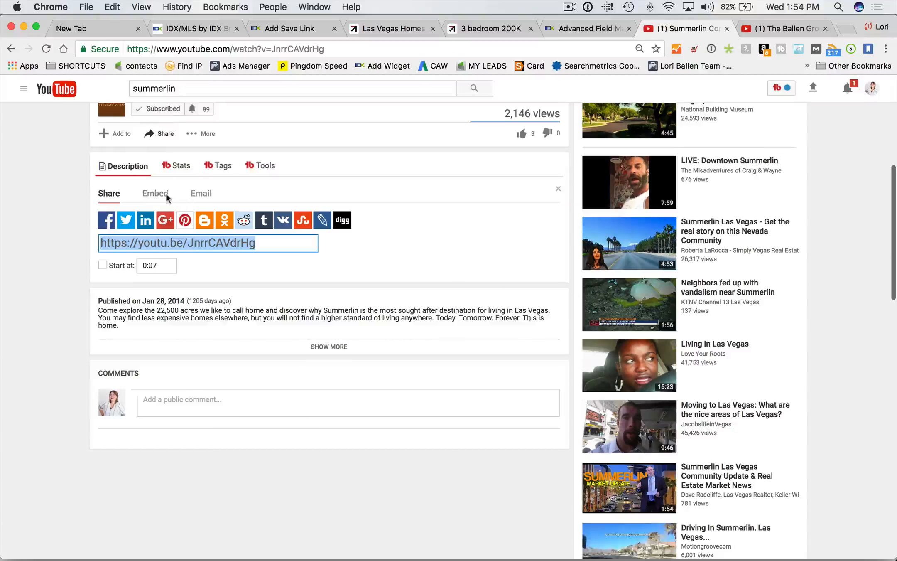
left_click(158, 195)
scroll(326, 229, "down", 1)
left_click(326, 230)
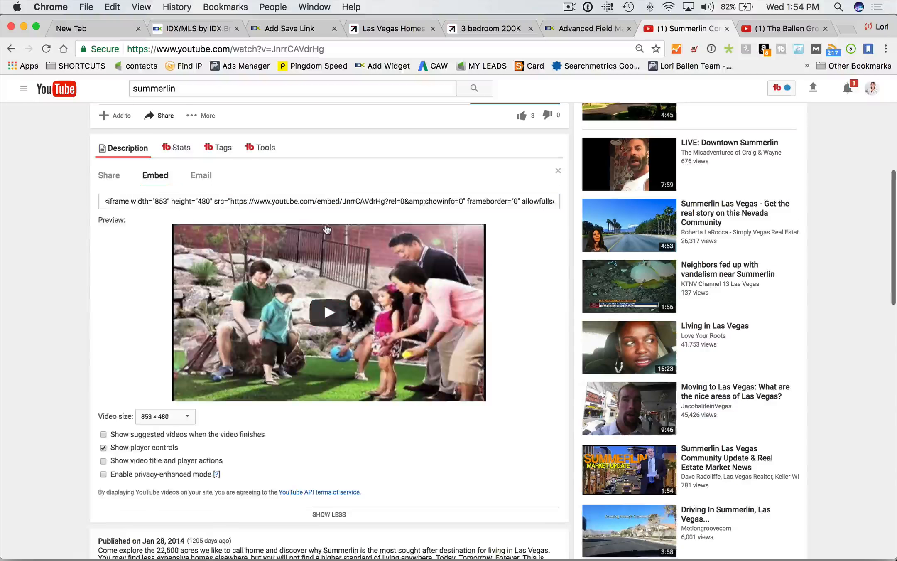
Check the video size and player options below the embed preview, collapsing and expanding them again
scroll(324, 233, "down", 2)
scroll(323, 232, "down", 5)
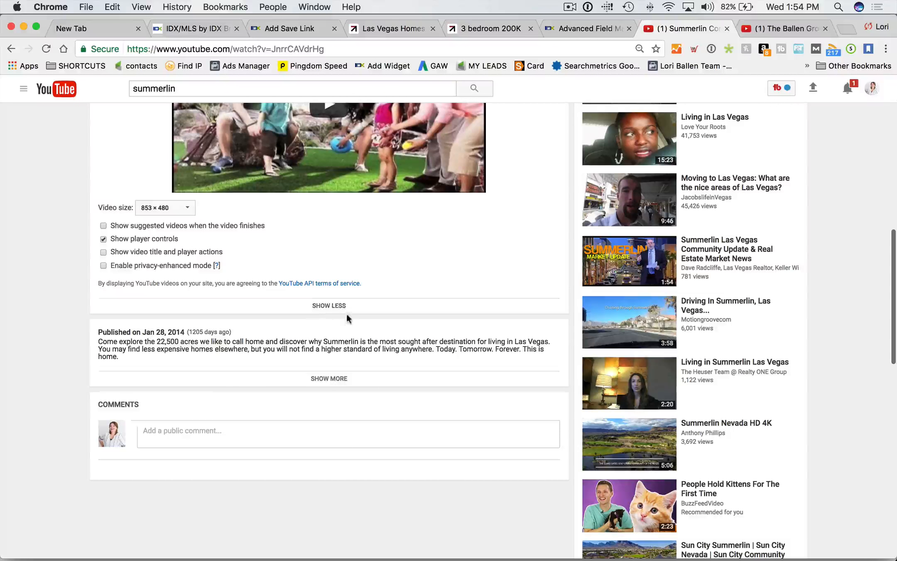
left_click(337, 308)
scroll(181, 251, "up", 6)
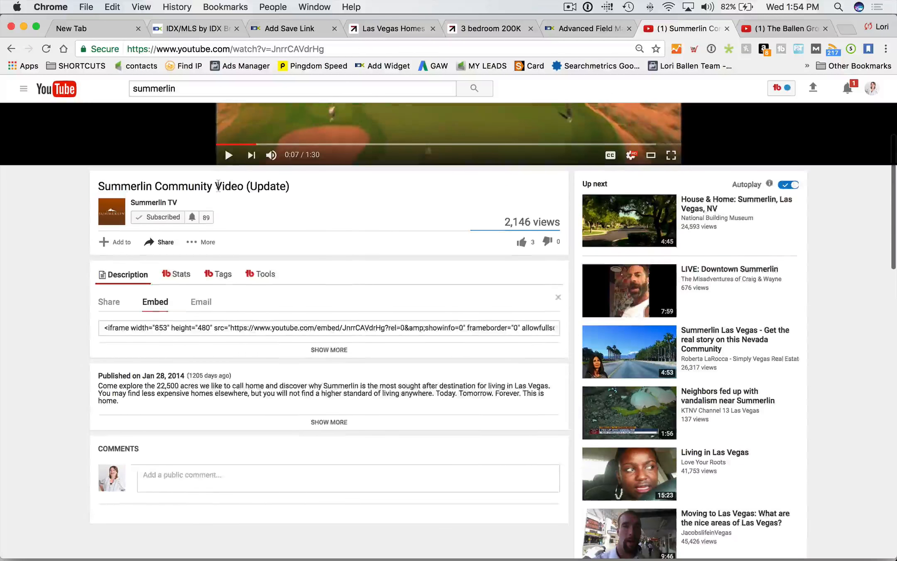
left_click(330, 350)
scroll(124, 380, "down", 2)
scroll(140, 386, "down", 3)
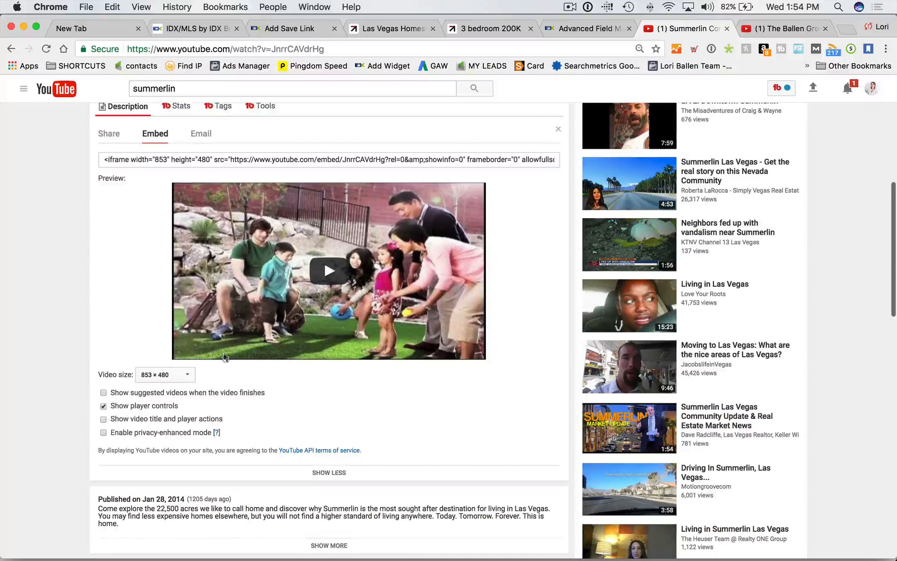
Copy the video's iframe embed code and return to the Add Save Link form
scroll(201, 224, "up", 2)
left_click(195, 203)
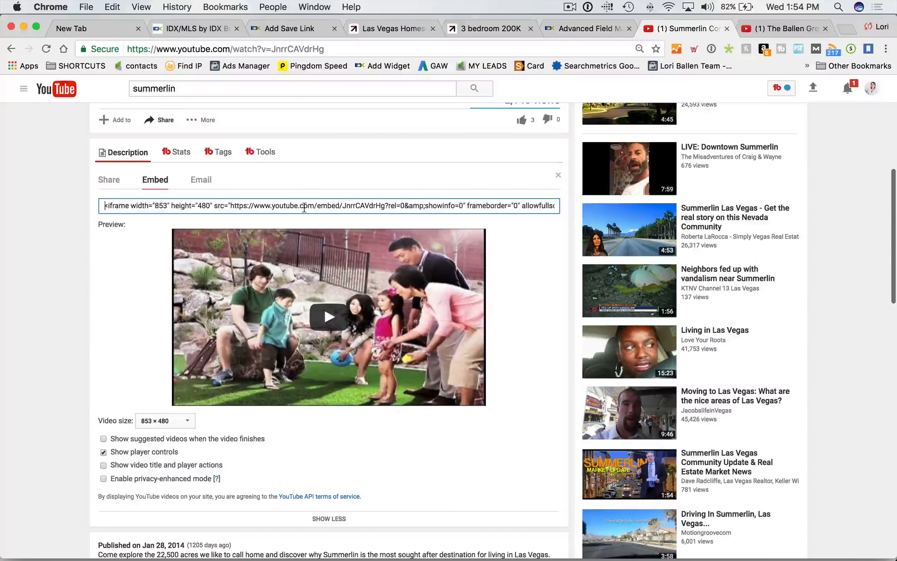
left_click(304, 206)
key("super+c")
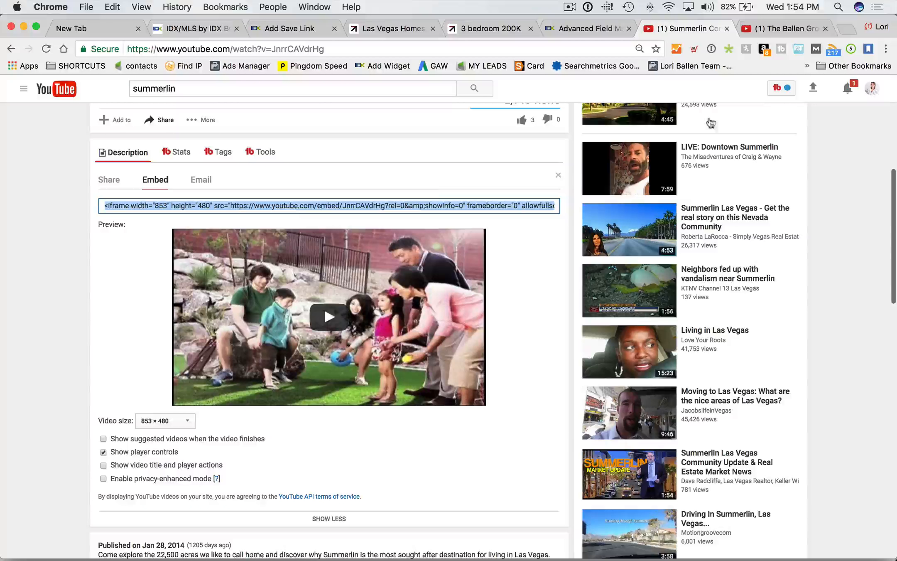
left_click(582, 29)
left_click(288, 30)
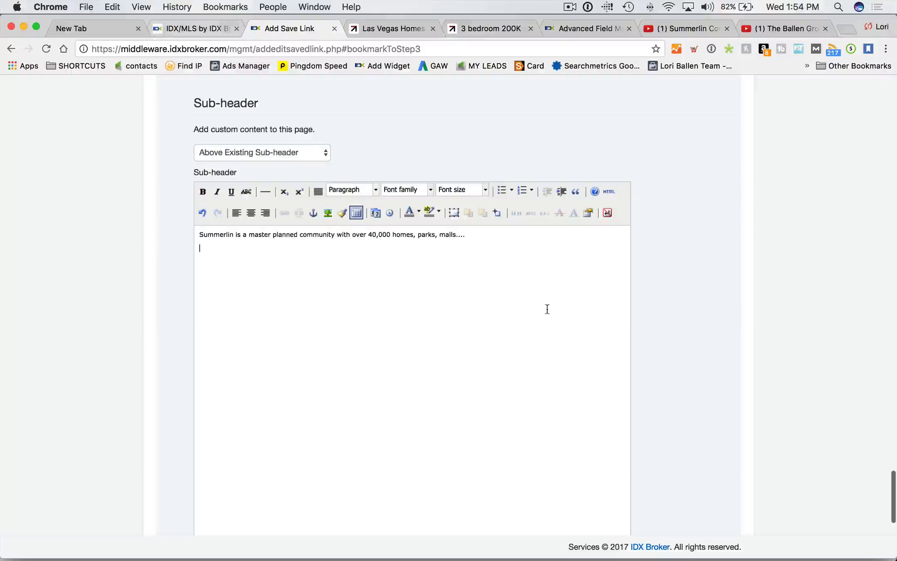
Paste the YouTube embed code below the Summerlin paragraph in the sub-header's HTML source, apply it, and test the video's playback
left_click(609, 192)
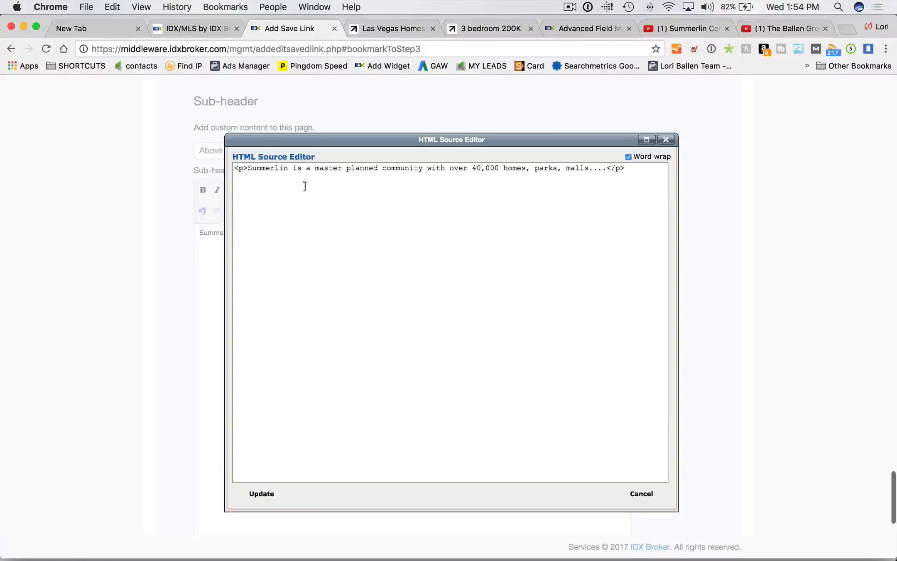
key("Return")
key("super+v")
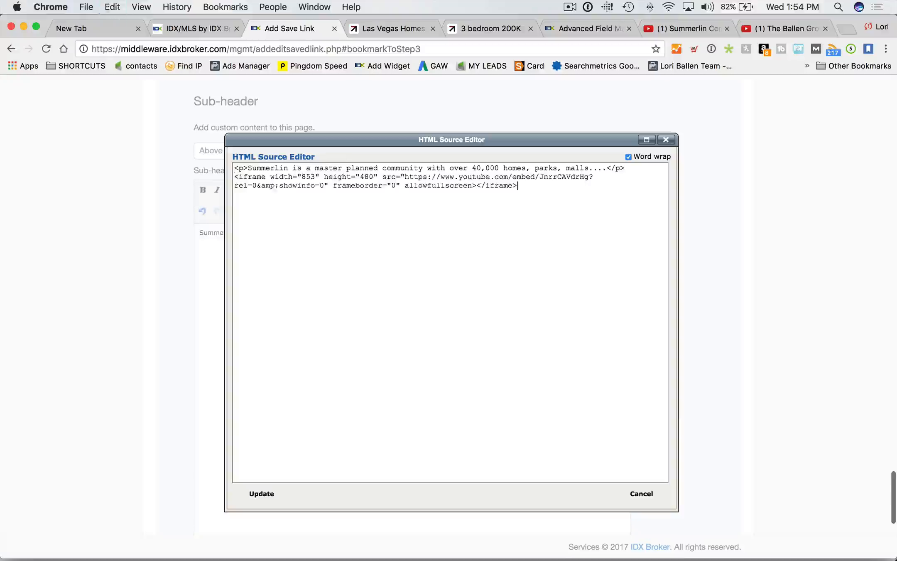
left_click(262, 495)
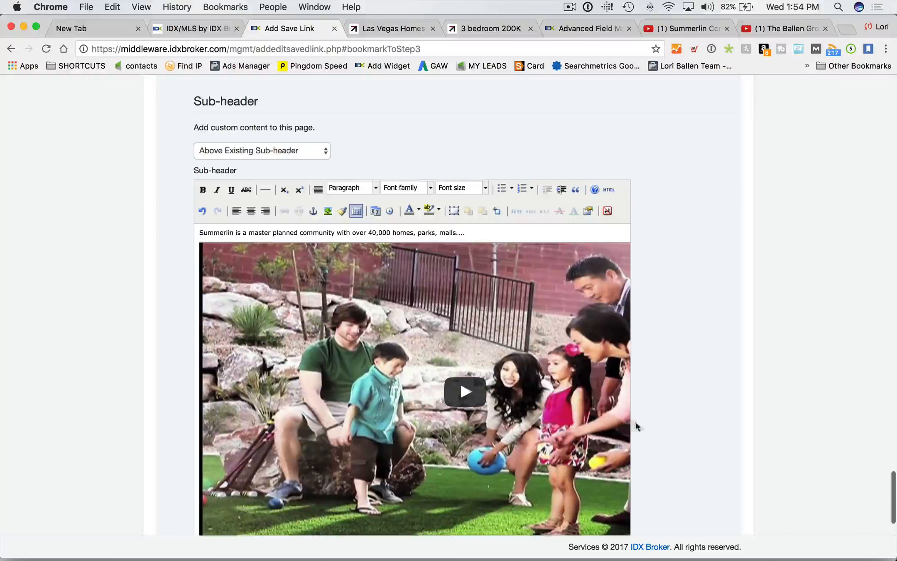
left_click(451, 397)
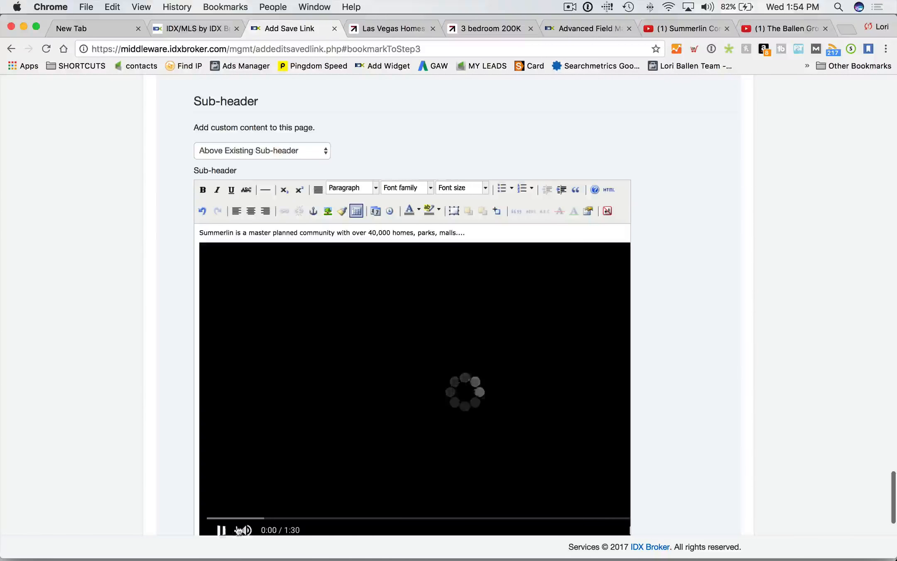
Set the embedded video's iframe width to 653 and height to 380 in the sub-header's HTML source
left_click(609, 190)
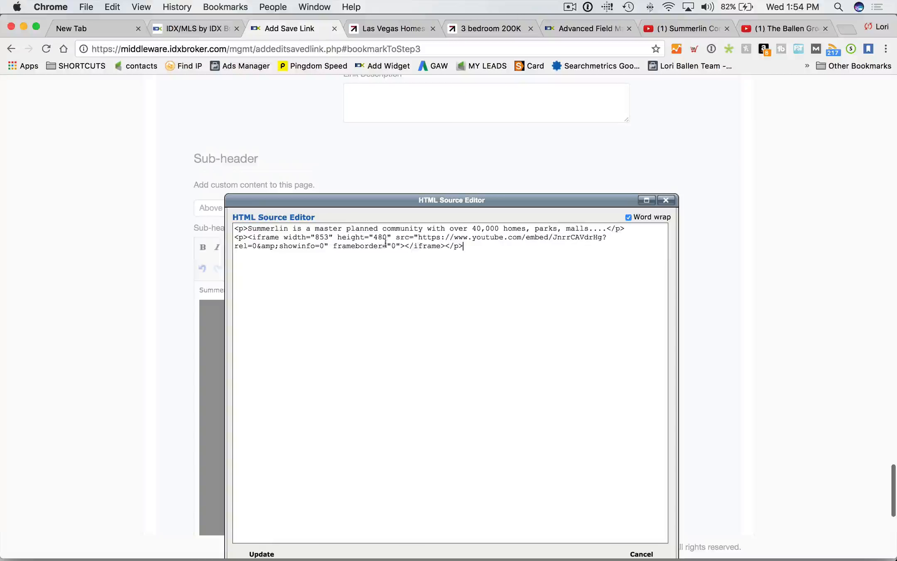
left_click(319, 237)
key("BackSpace")
type("6")
left_click(378, 237)
key("BackSpace")
type("3")
scroll(633, 226, "down", 3)
left_click(254, 480)
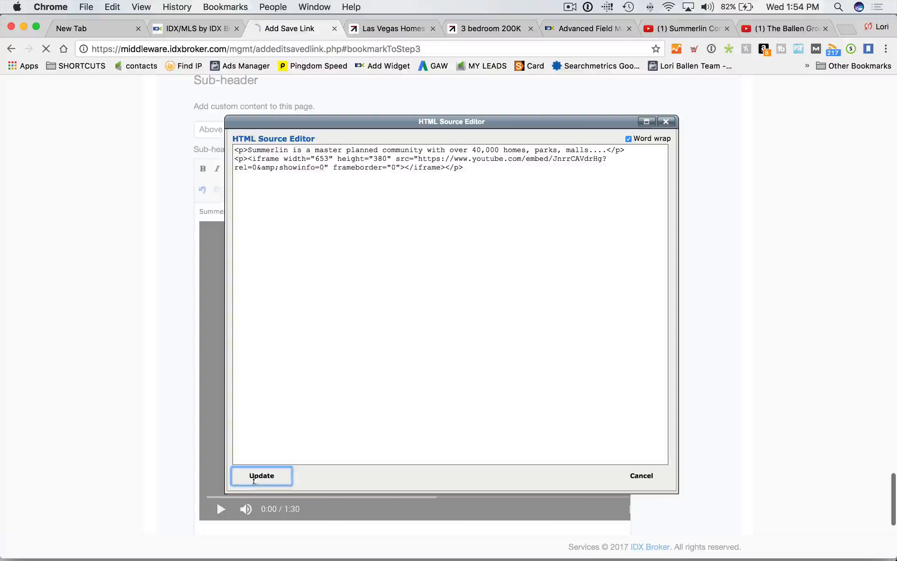
Try to start a new line below the embedded video, and undo back to the inserted video
scroll(313, 480, "down", 1)
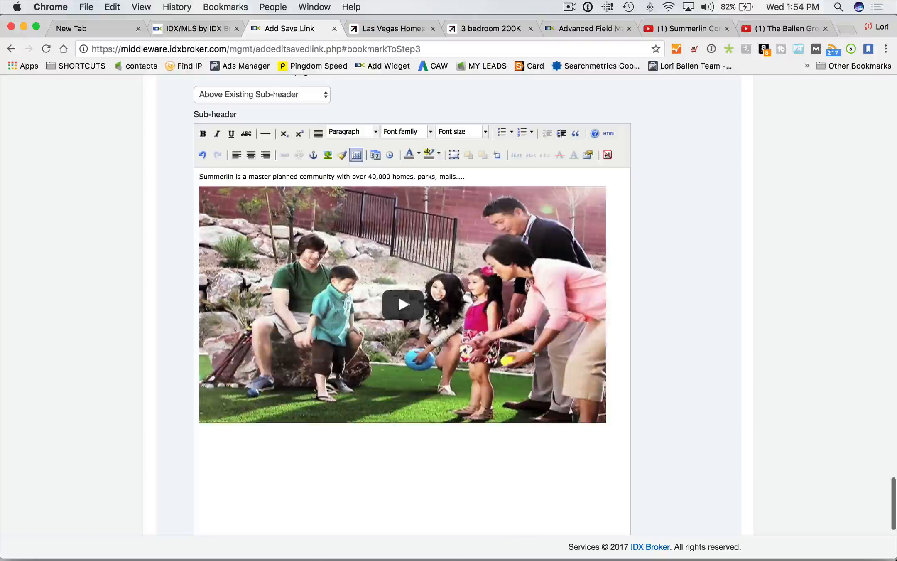
key("Return")
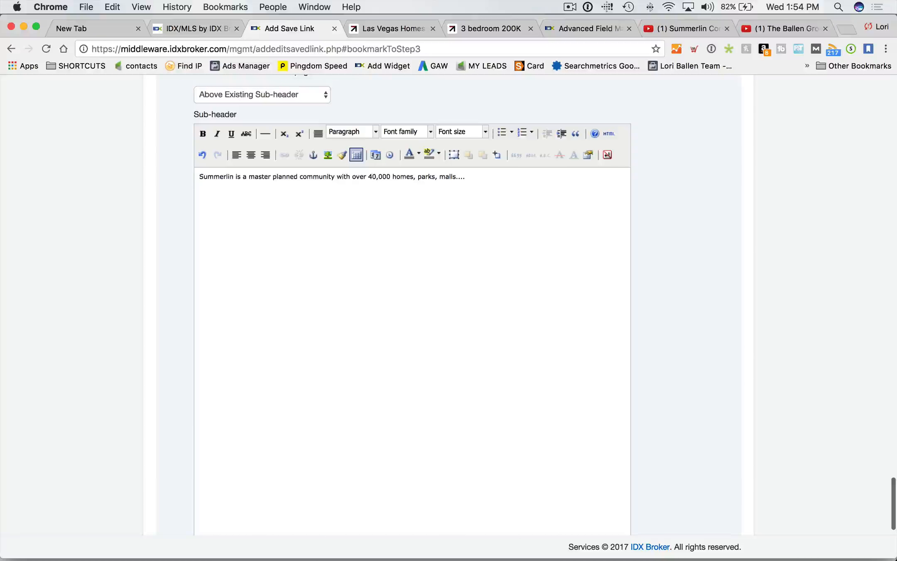
left_click(204, 155)
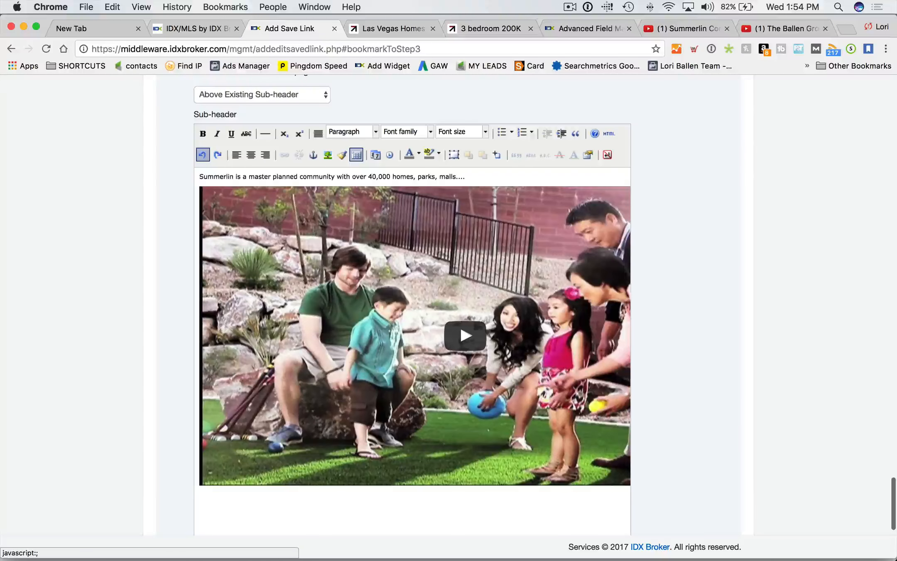
Change the restored iframe's width to 653 and height to 380 in the HTML source, and apply the update
left_click(609, 133)
left_click(318, 179)
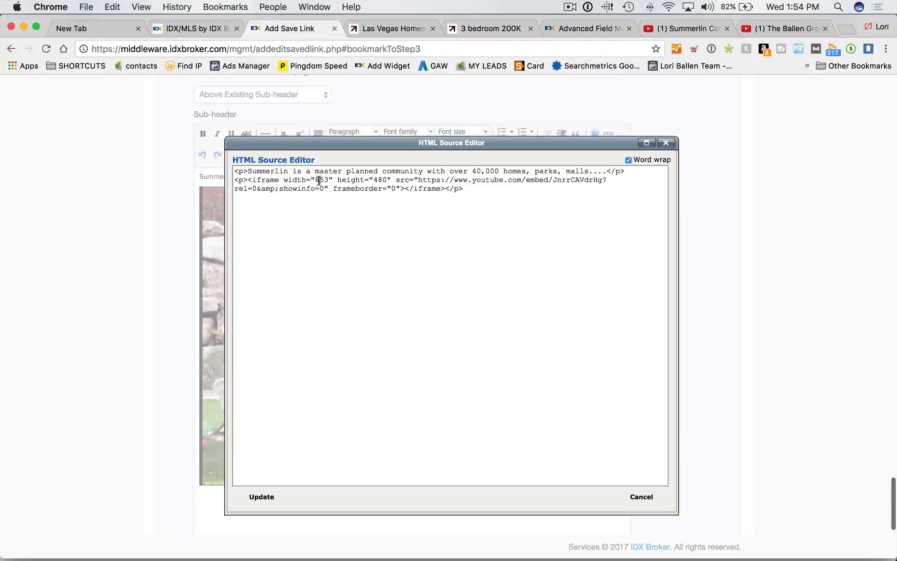
key("BackSpace")
type("6")
left_click(378, 179)
key("BackSpace")
type("3")
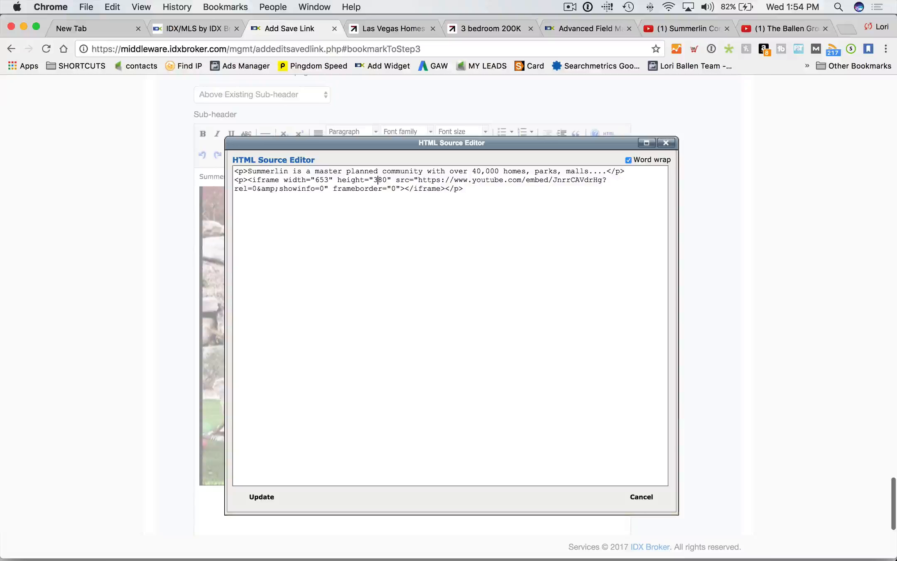
left_click(270, 496)
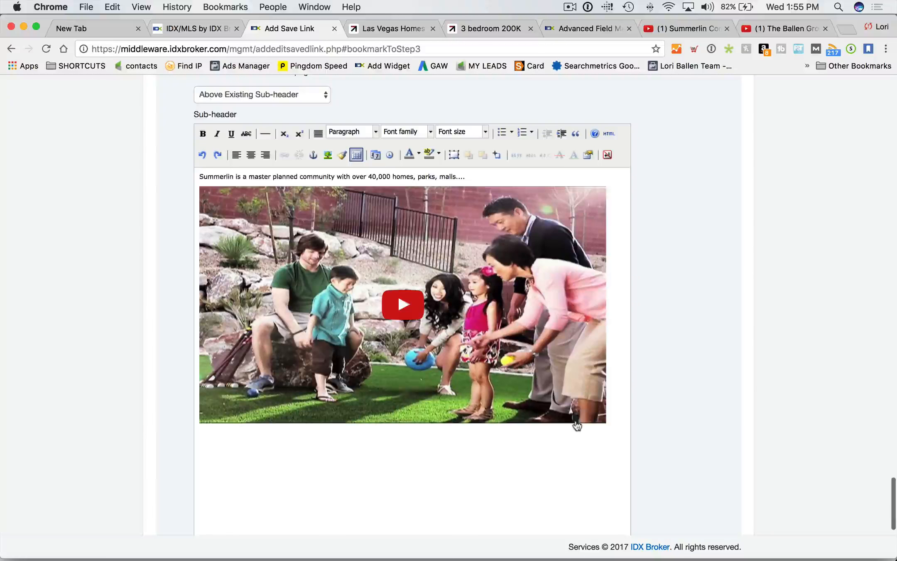
Add the placeholder line "text" after the video's iframe paragraph in the sub-header's HTML source, and apply it
scroll(577, 422, "down", 1)
left_click(546, 441)
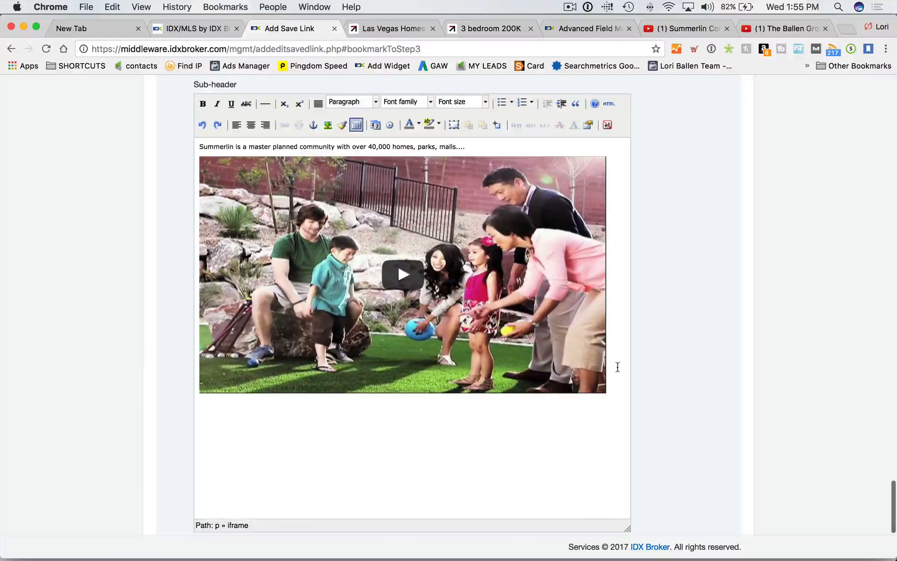
left_click(609, 103)
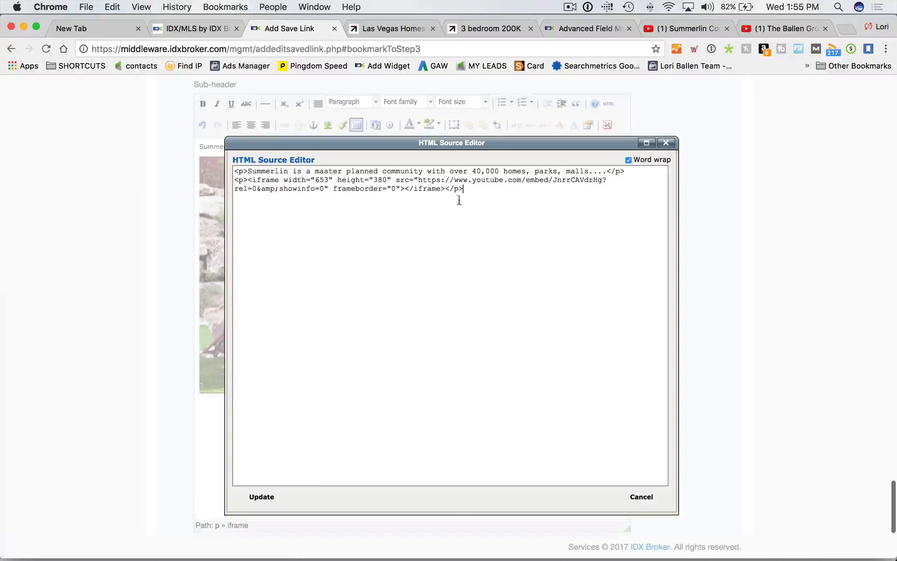
left_click(478, 191)
key("Return")
type("text")
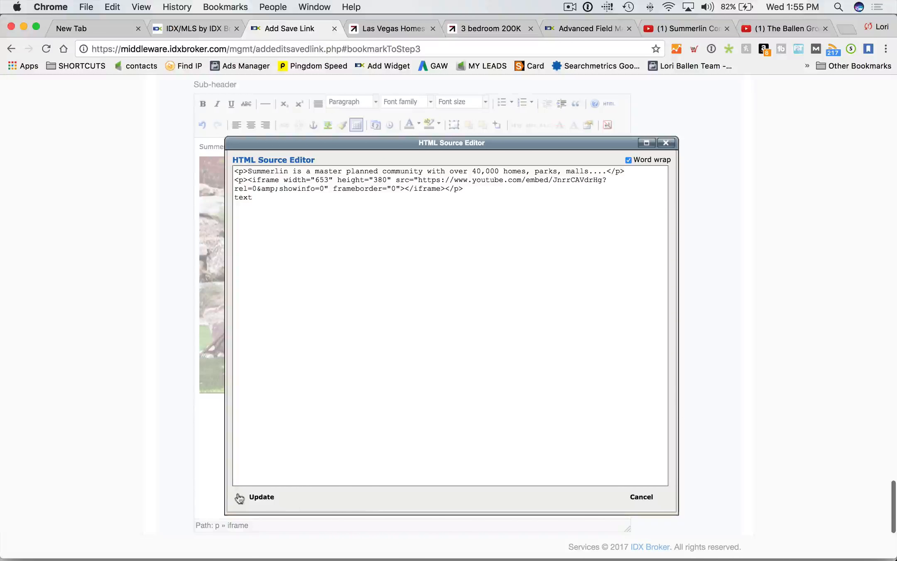
left_click(261, 496)
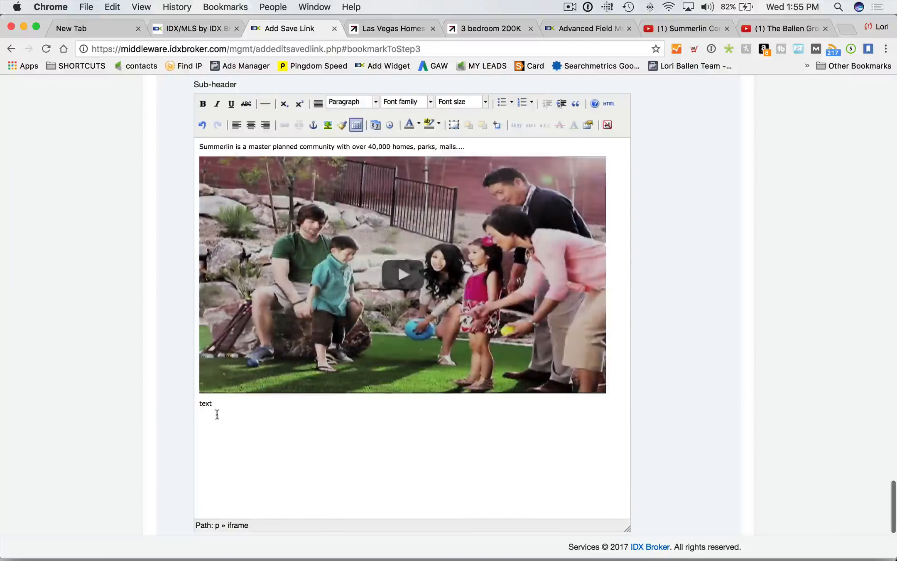
Replace the placeholder below the video with "See All Homes in Summerlin by Price" and start a new line
left_click_drag(218, 407, 193, 405)
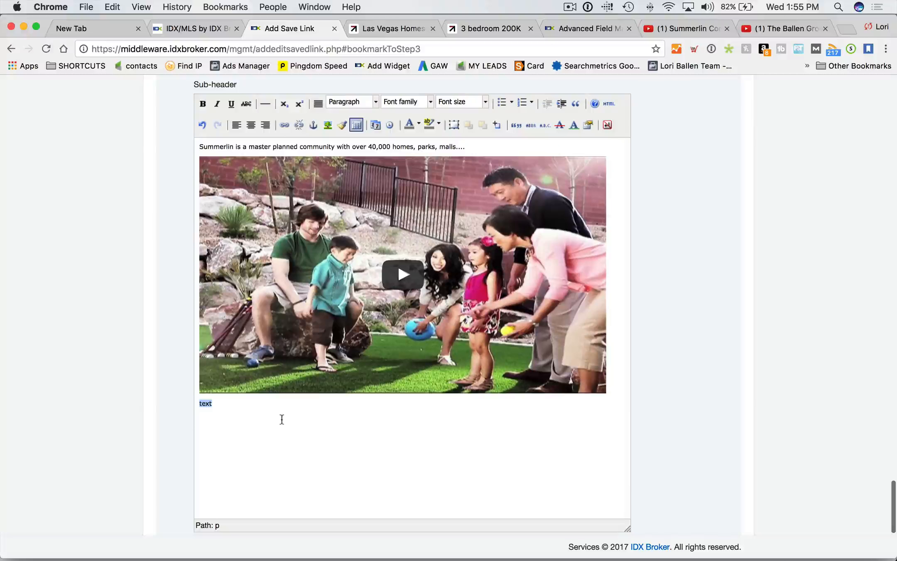
type("See All Homes in Summerlin b")
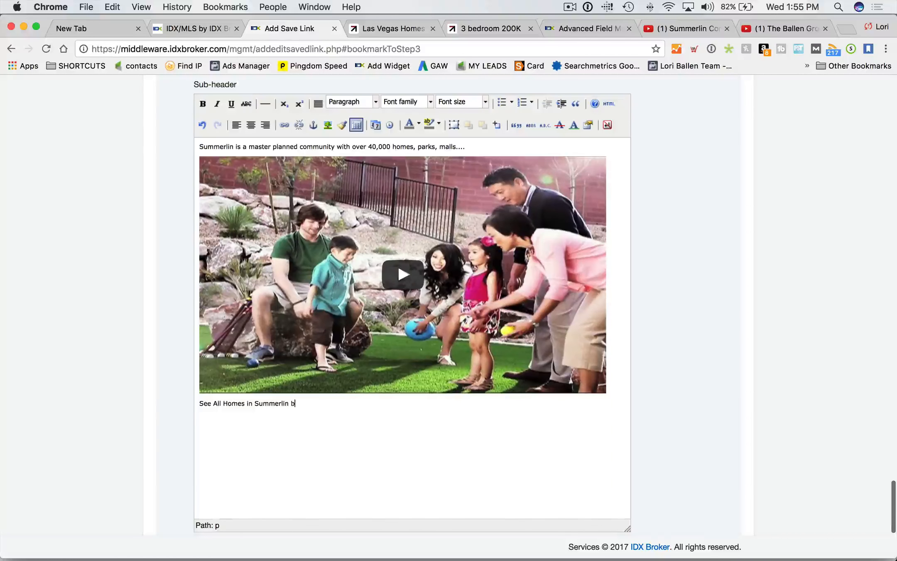
type("y Price")
key("Return")
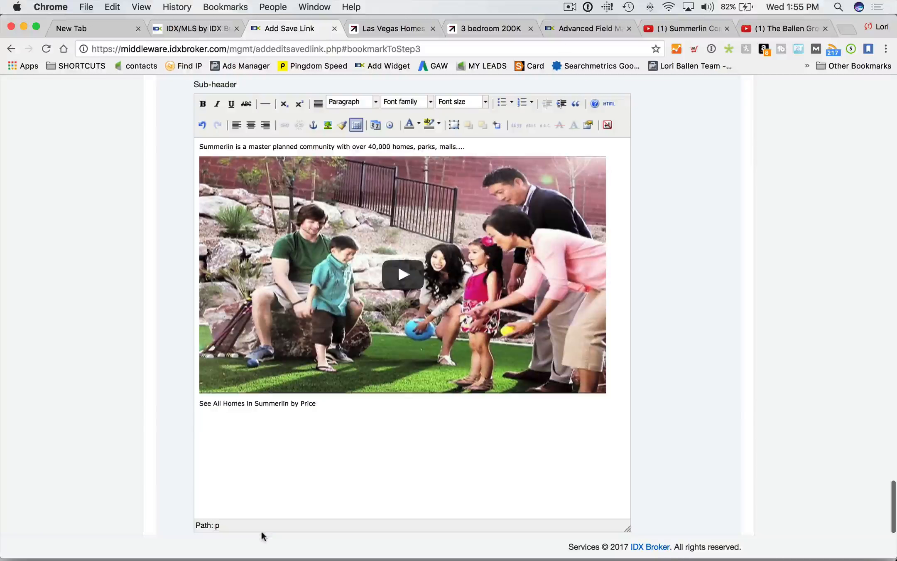
Write "Summerlin Homes for Sale Under $200,000" on the line below the by-price heading
scroll(223, 444, "up", 1)
type("S")
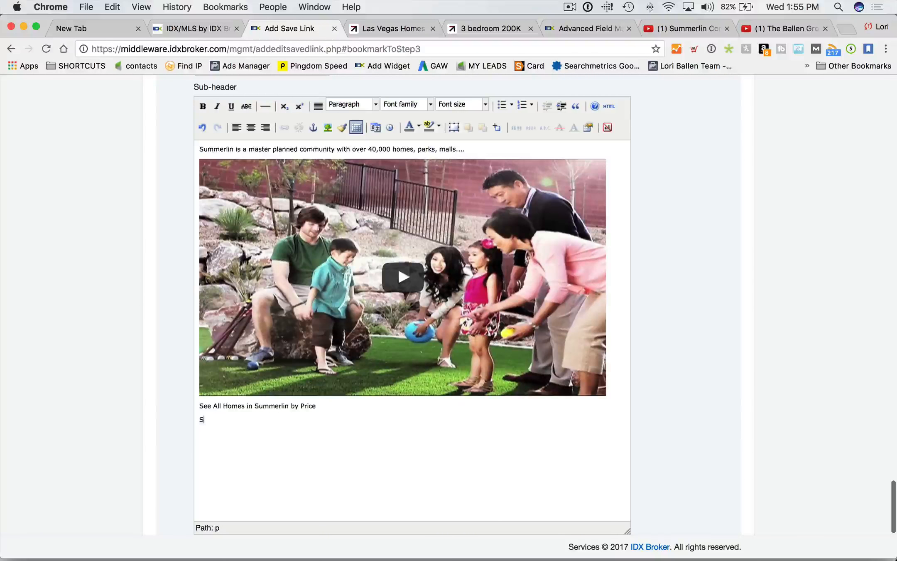
type("ummerlin Homes for Sale Under $200,")
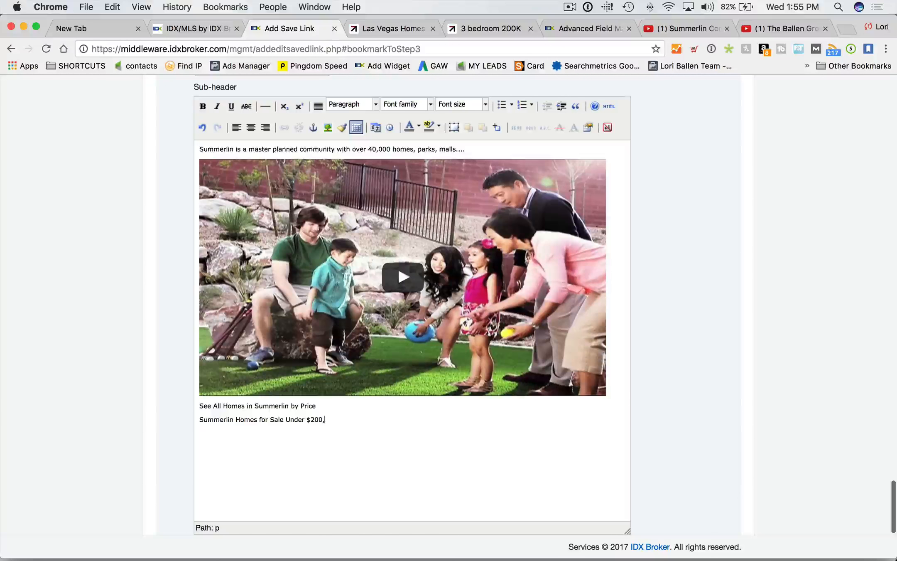
type("000")
View the link settings for the "Summerlin Homes for Sale Under $200,000" line, close them without inserting a link, and check the form's remaining options
left_click_drag(344, 420, 186, 418)
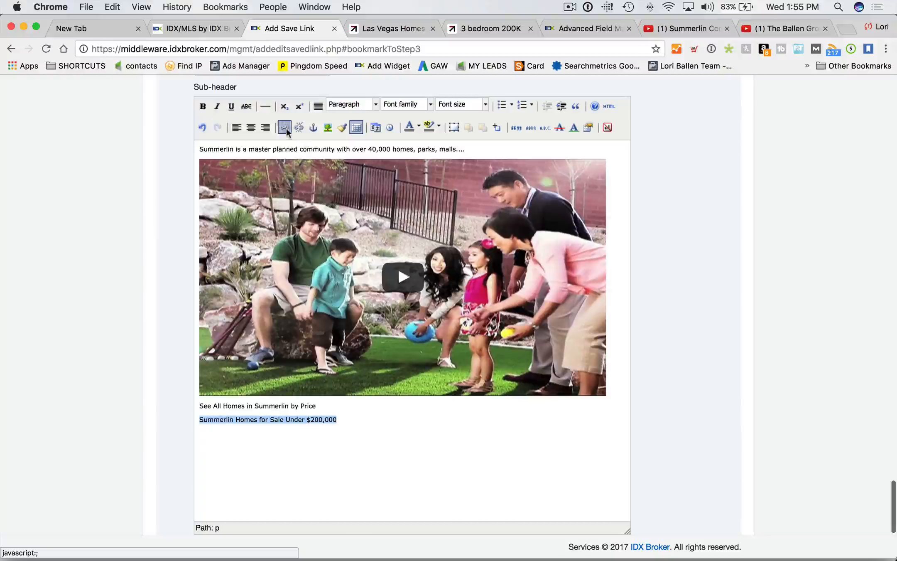
left_click(285, 128)
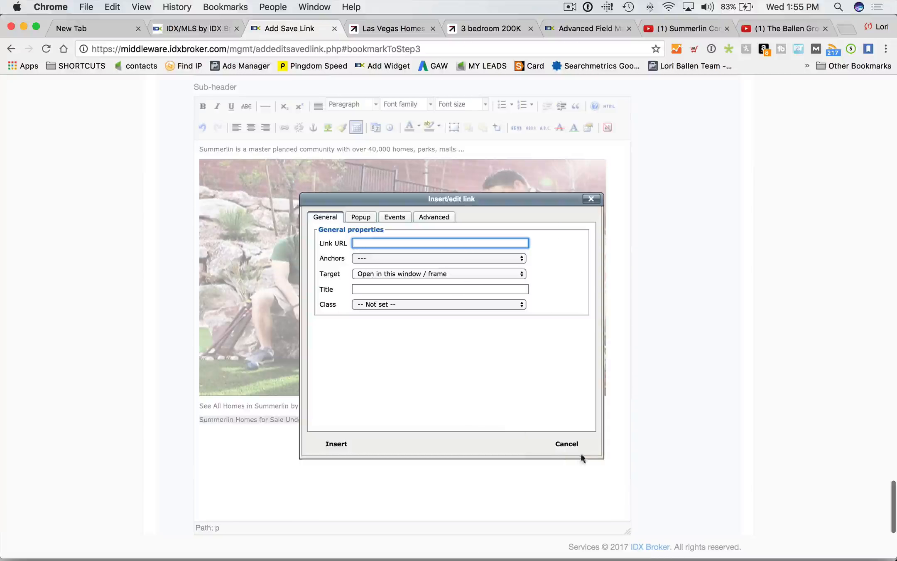
left_click(573, 444)
scroll(377, 427, "down", 3)
scroll(377, 426, "down", 5)
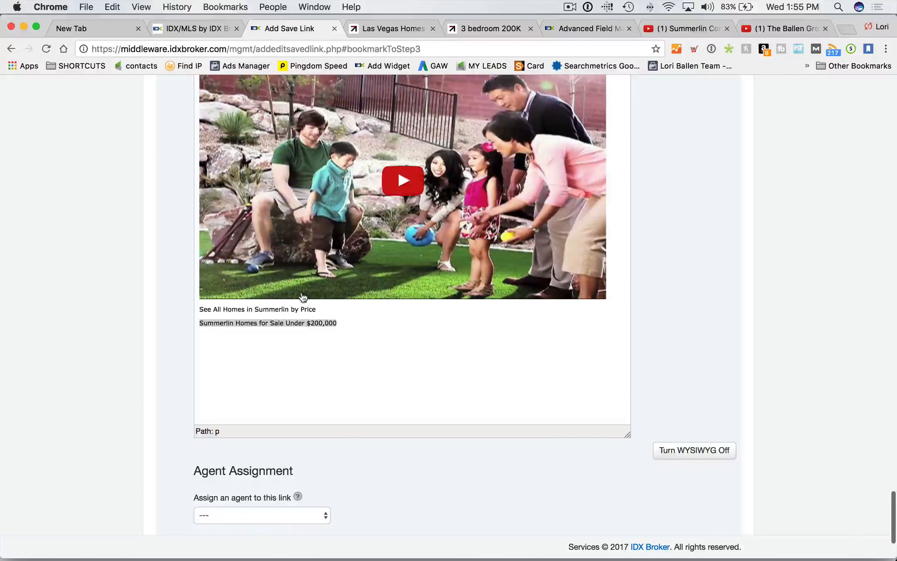
left_click(358, 243)
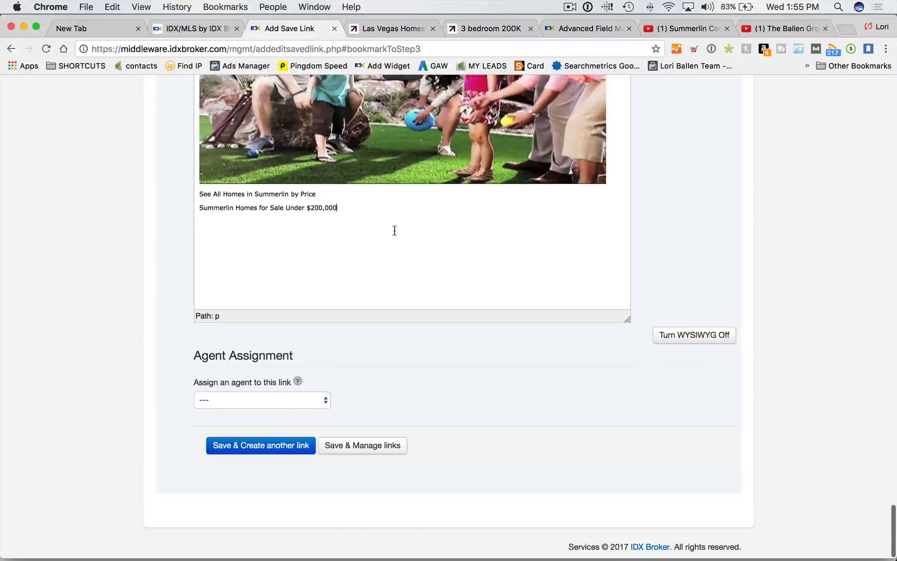
left_click_drag(378, 215, 174, 205)
scroll(174, 214, "up", 7)
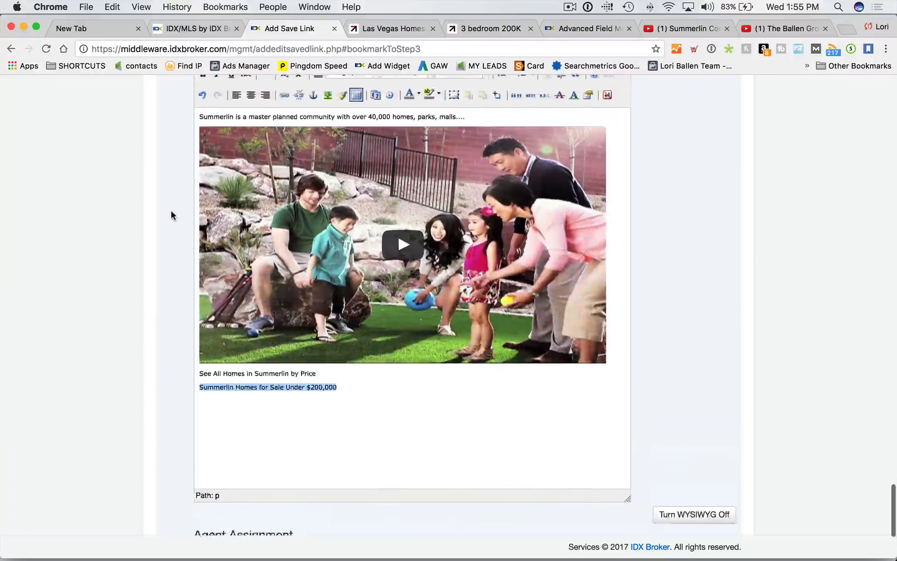
scroll(420, 184, "up", 2)
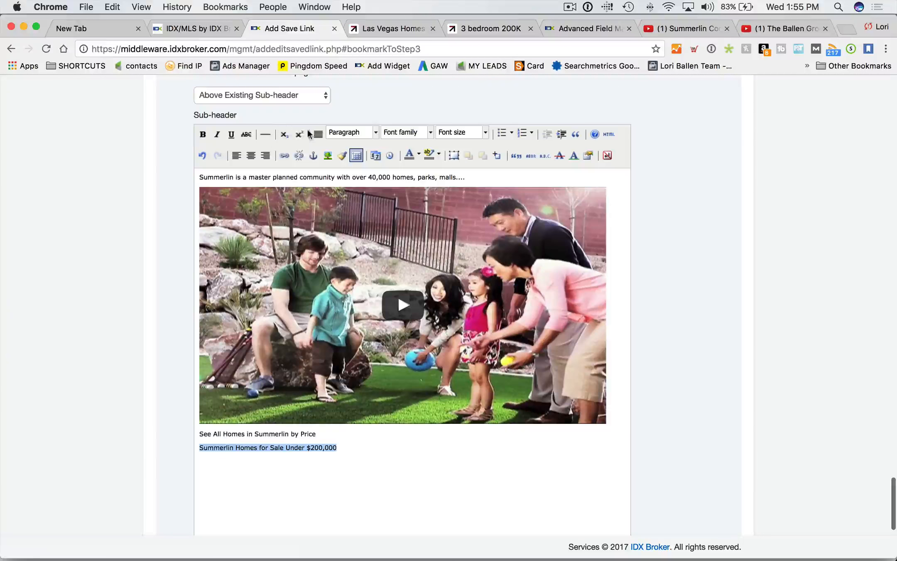
left_click(284, 155)
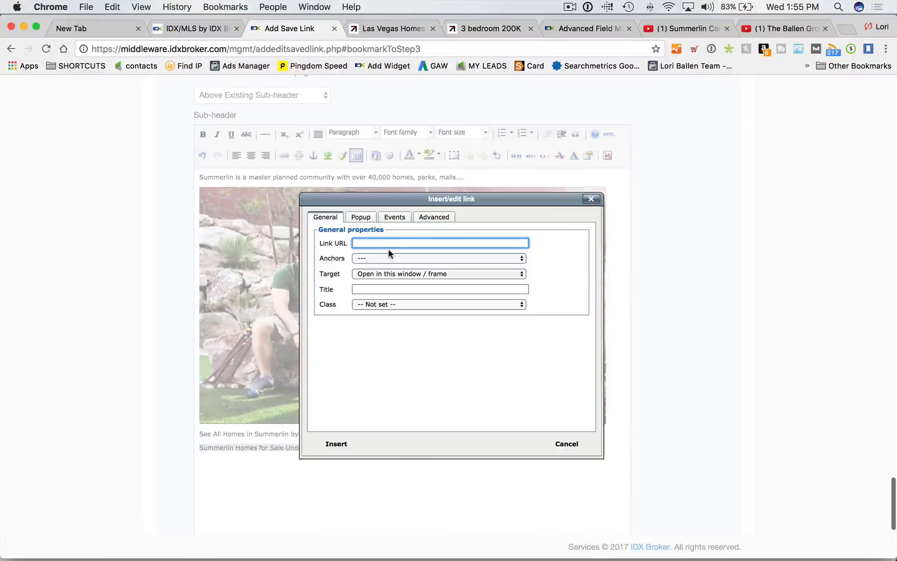
type("http://www.loriballen.com")
left_click(330, 444)
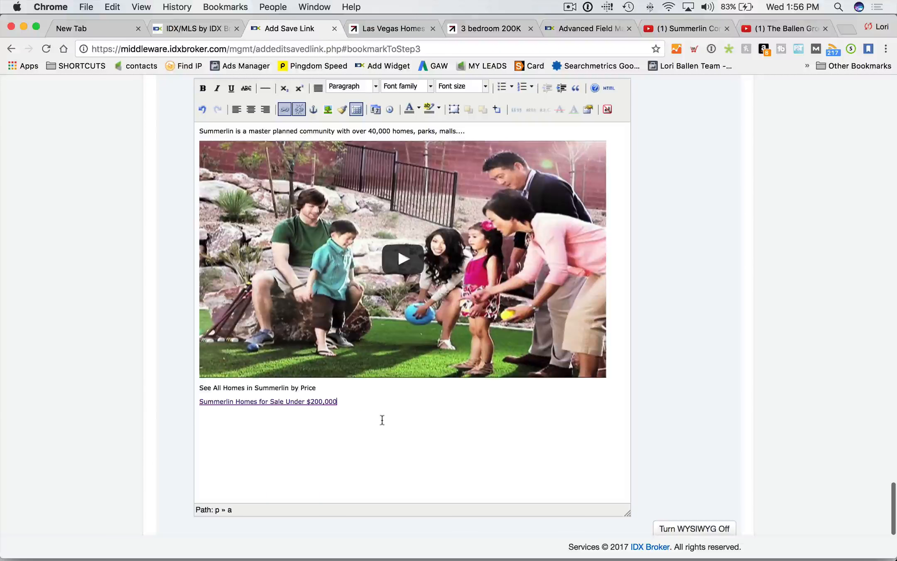
scroll(382, 420, "up", 2)
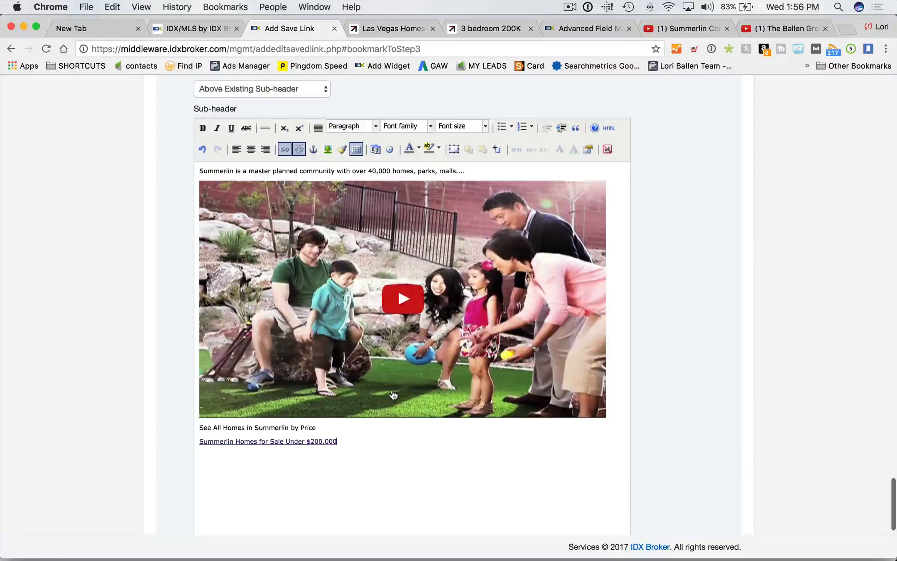
Assign the available agent to this saved link under Agent Assignment
scroll(395, 390, "down", 6)
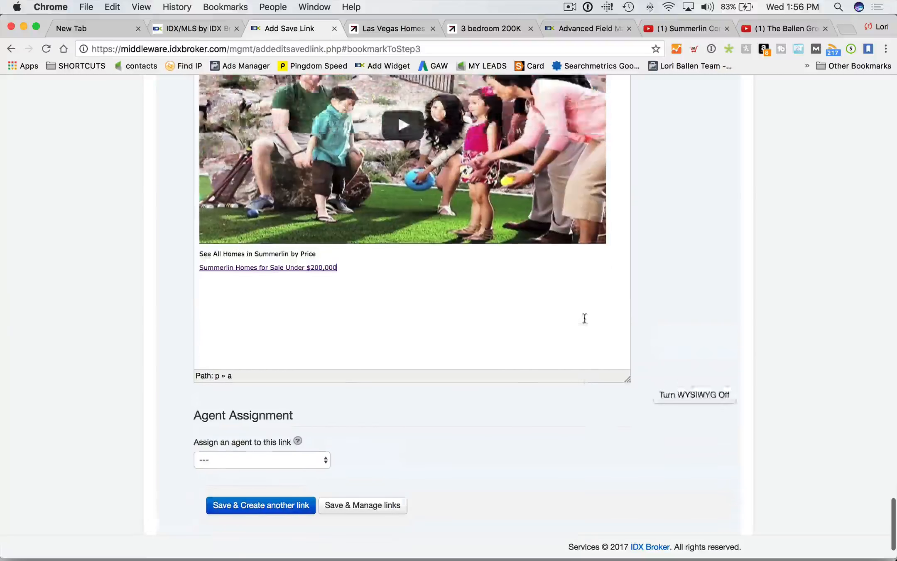
scroll(584, 319, "down", 2)
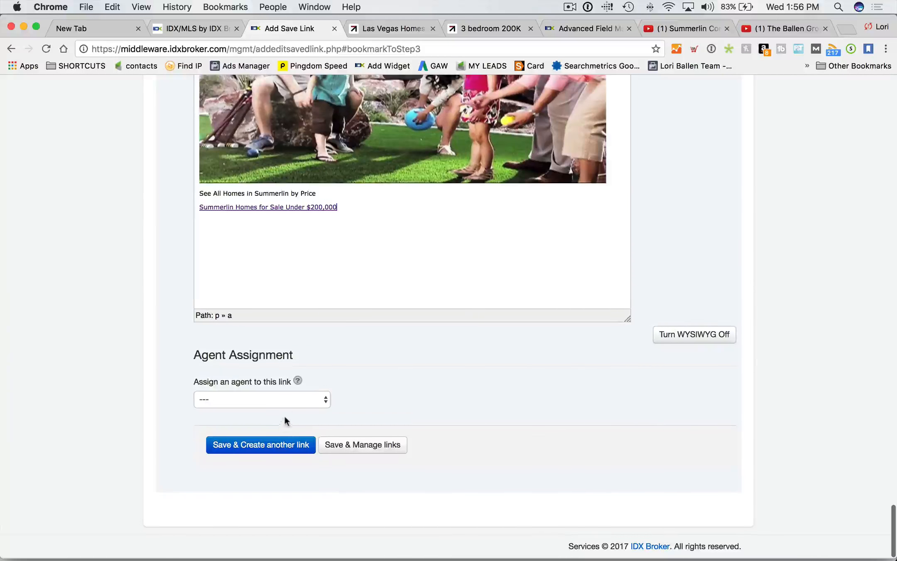
left_click(327, 401)
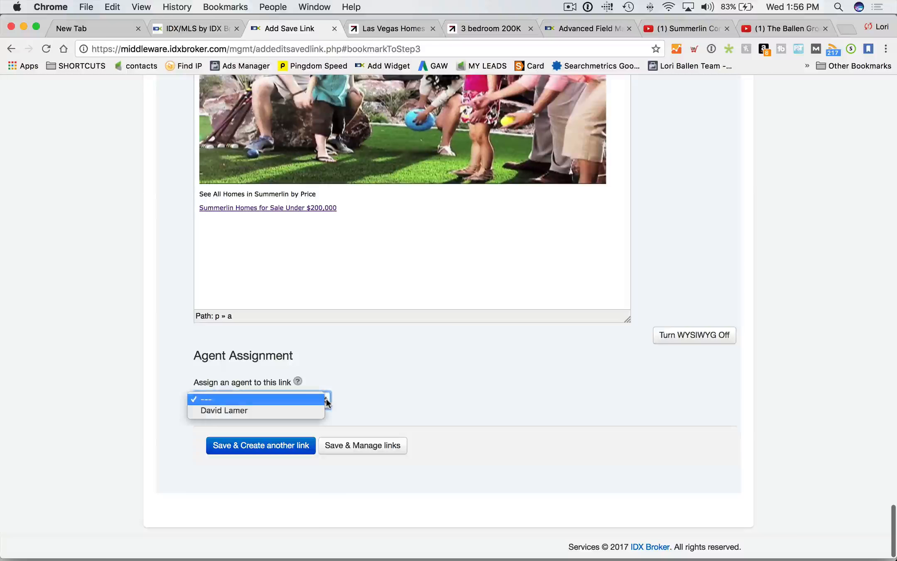
left_click(294, 413)
Review the form's settings and try to save the link and continue to managing links
scroll(357, 412, "up", 10)
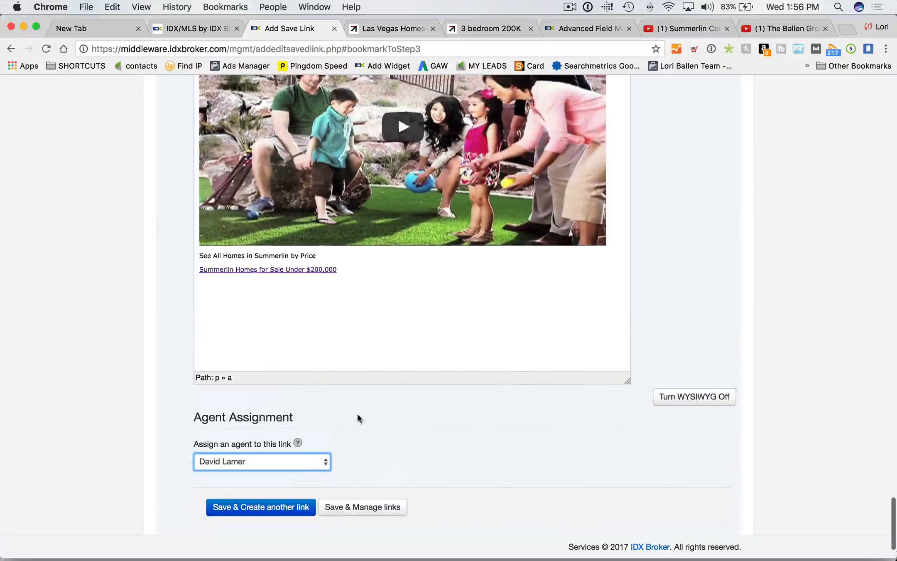
scroll(137, 404, "up", 5)
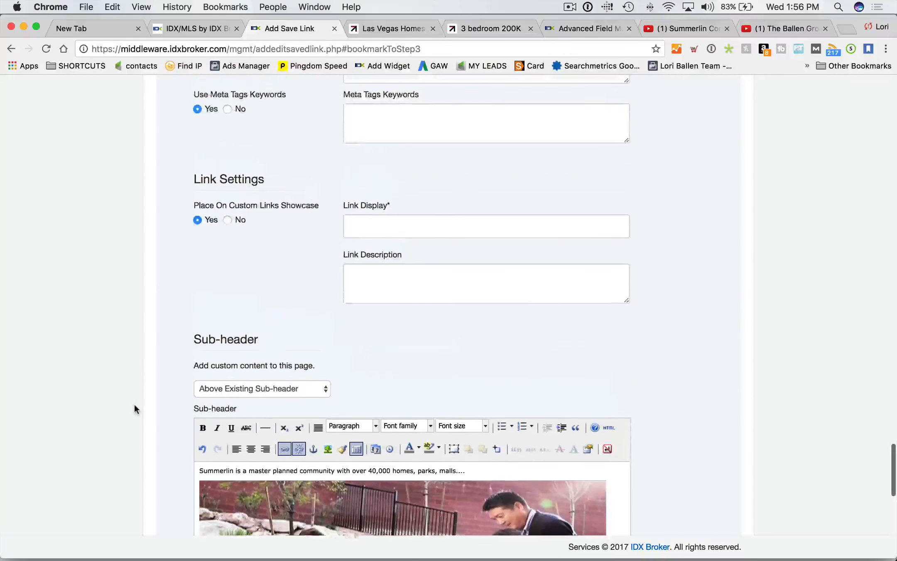
scroll(141, 405, "down", 15)
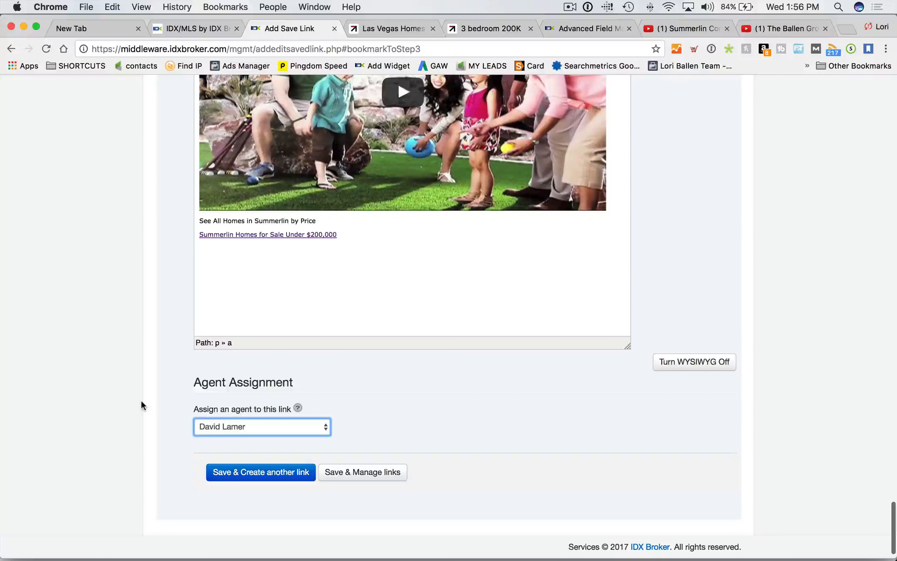
scroll(104, 378, "down", 1)
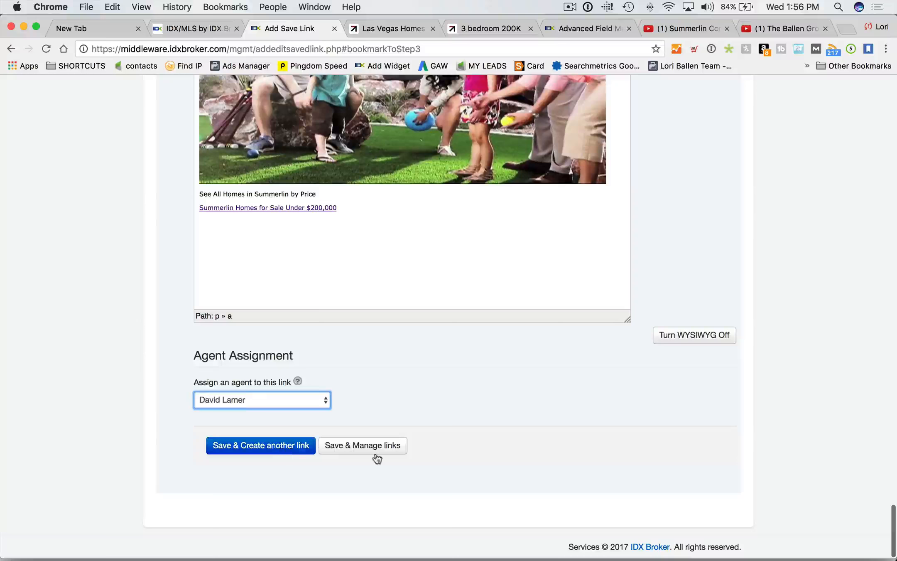
left_click(365, 451)
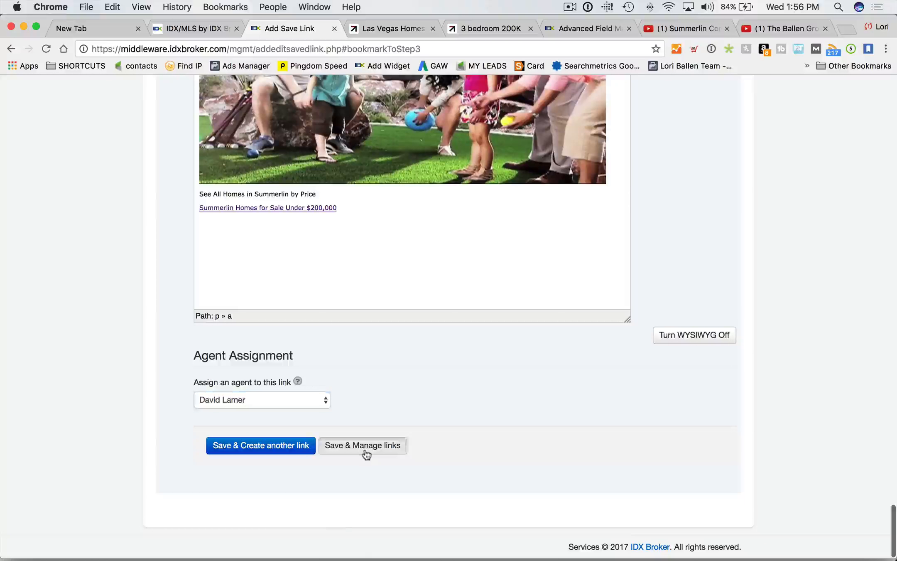
Exclude the link from the custom links showcase and set its Link Display to "Summerlin Test"
scroll(416, 300, "up", 1)
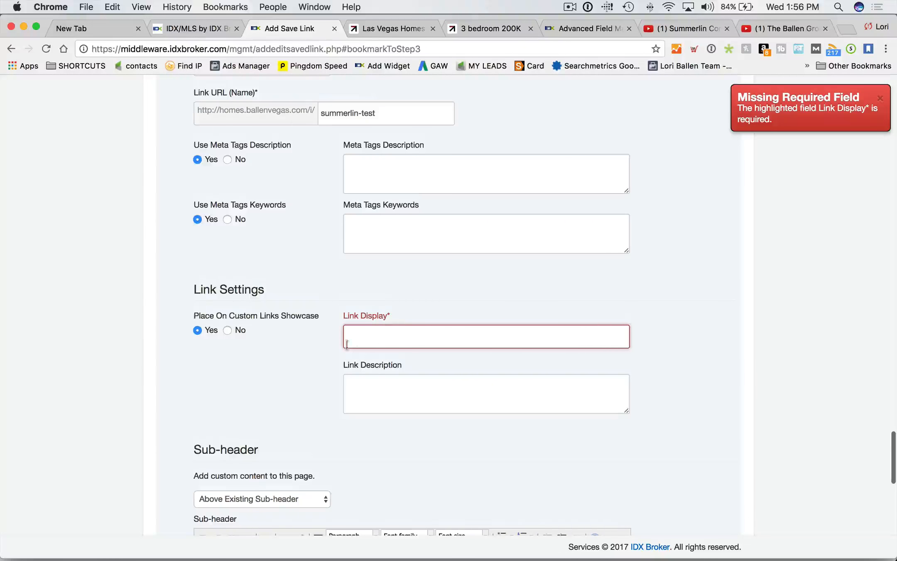
left_click(227, 331)
scroll(223, 341, "down", 6)
scroll(330, 178, "up", 3)
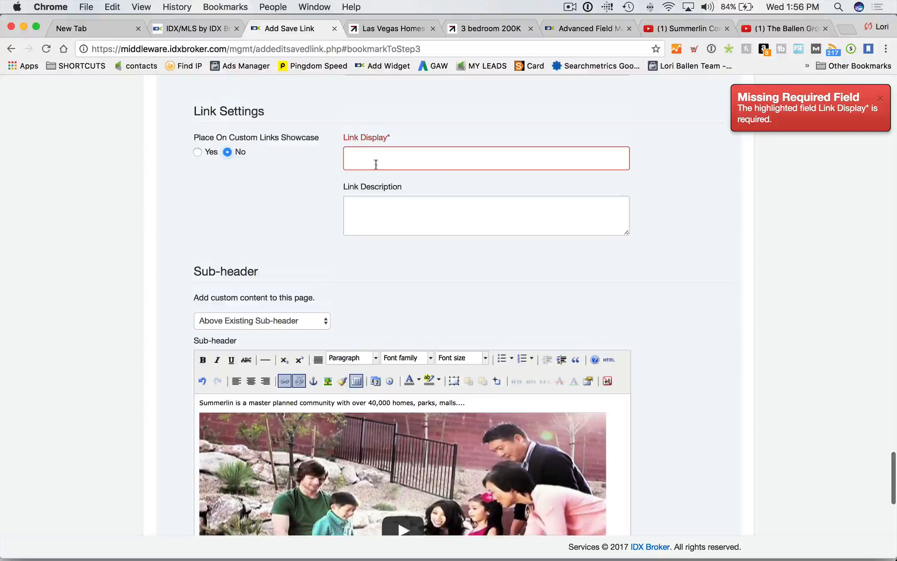
left_click(376, 163)
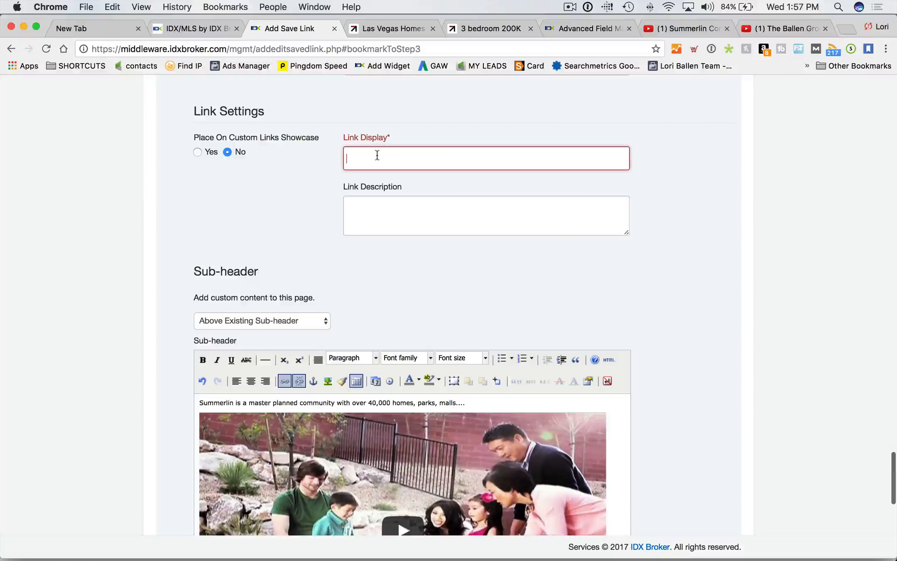
type("Summerlin Test")
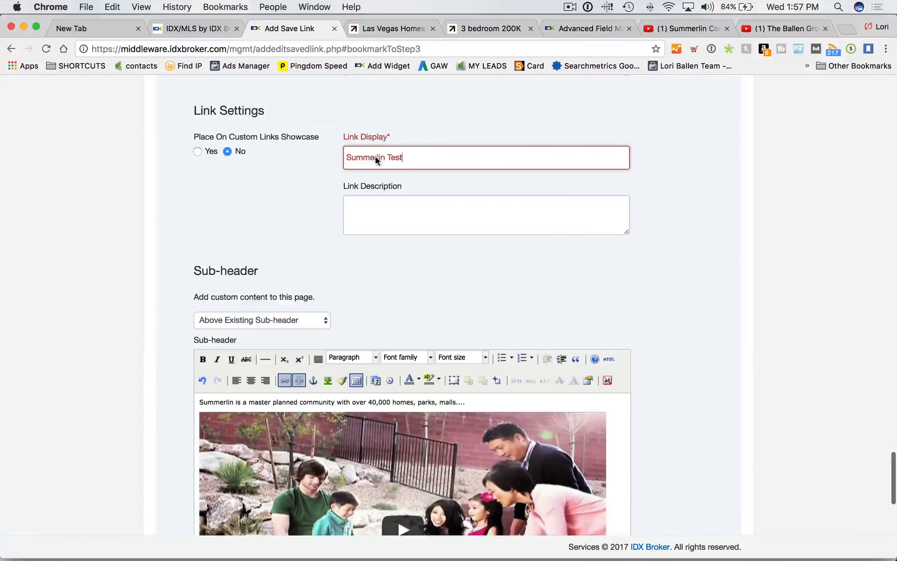
Save the link, continue to the saved links list, and sort the list by creation date, newest first
scroll(303, 427, "down", 12)
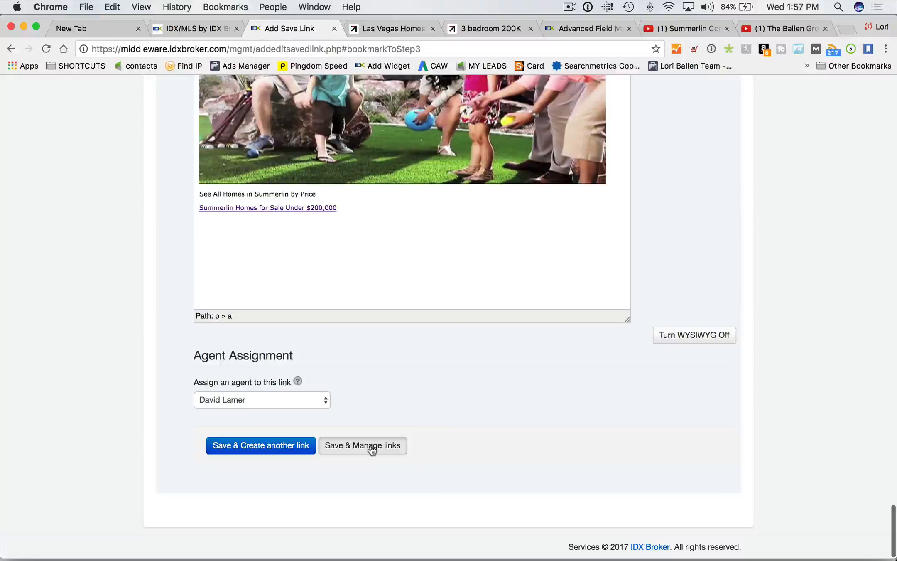
left_click(372, 451)
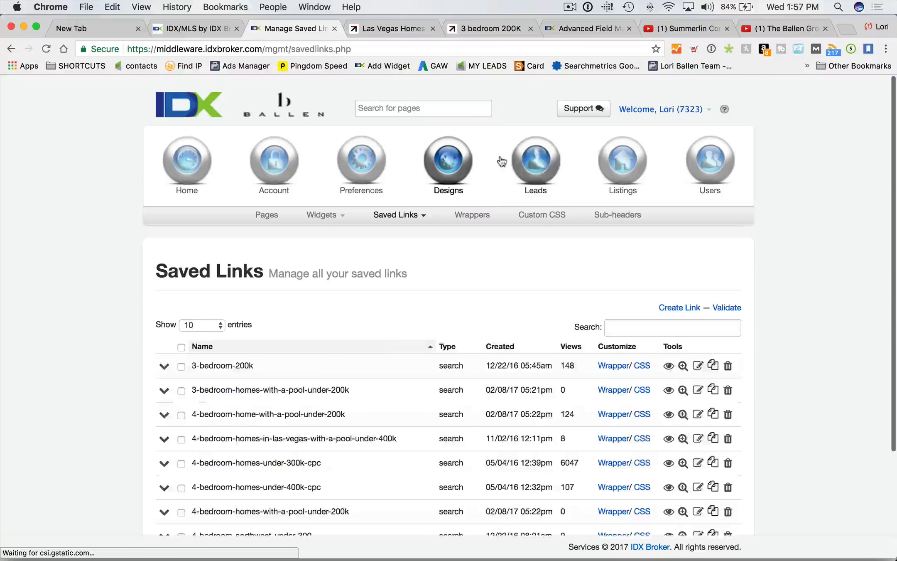
scroll(446, 212, "down", 3)
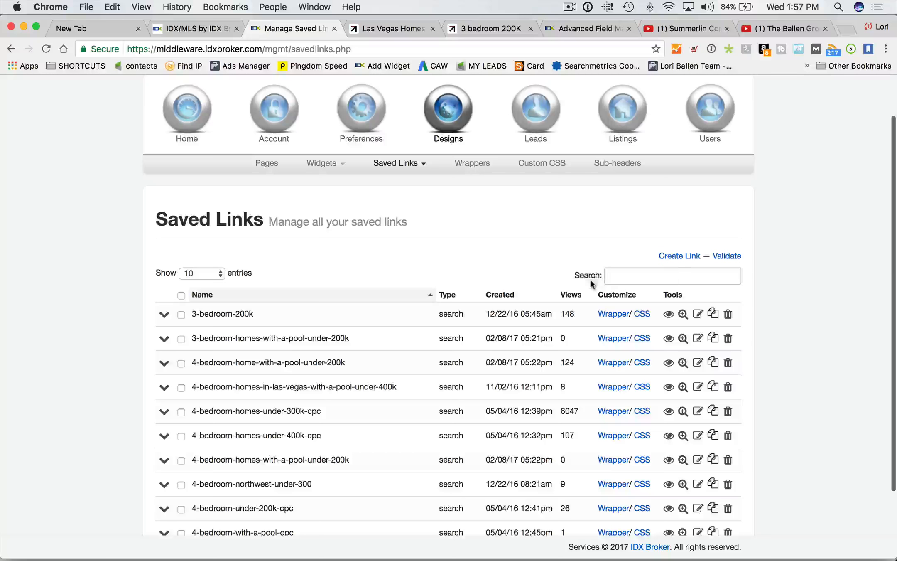
left_click(500, 296)
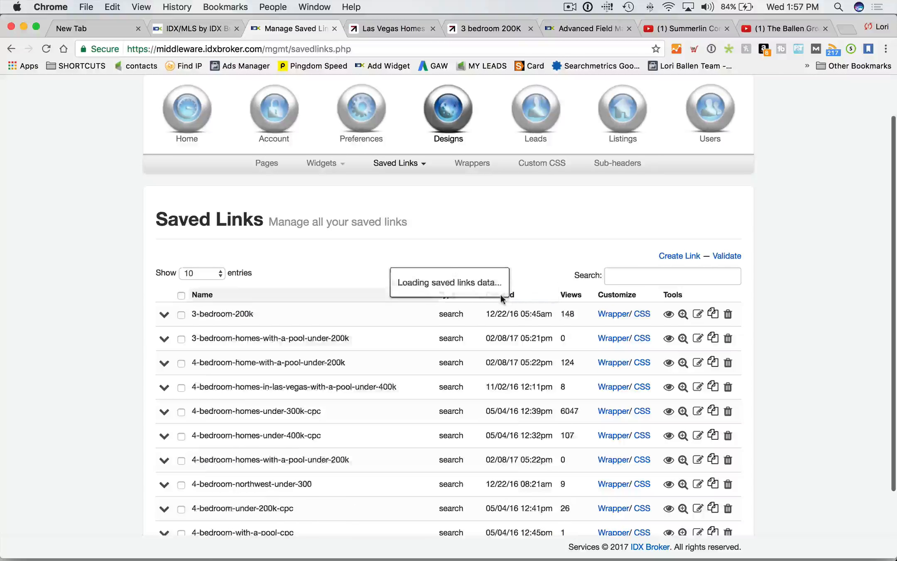
left_click(519, 298)
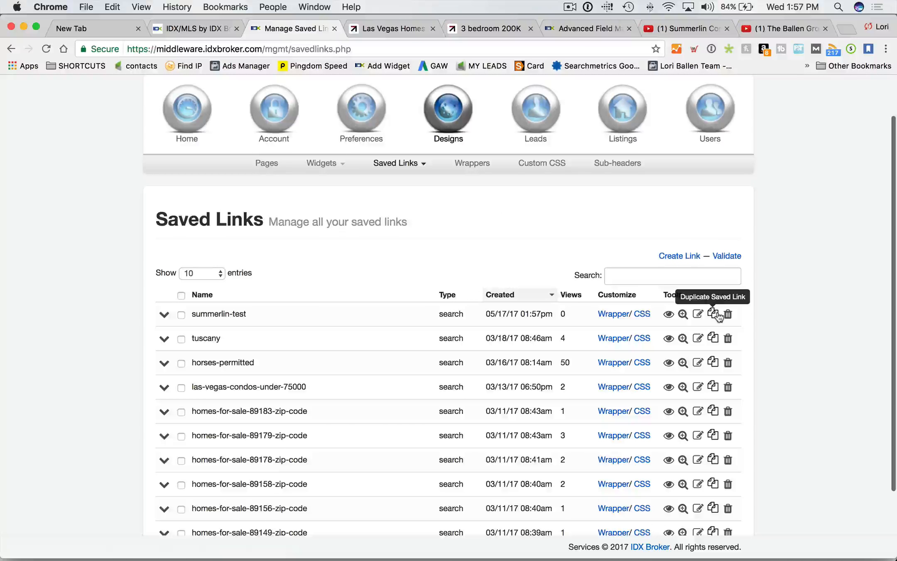
Preview the page of the summerlin-test saved link, briefly playing and pausing its embedded video
left_click(669, 315)
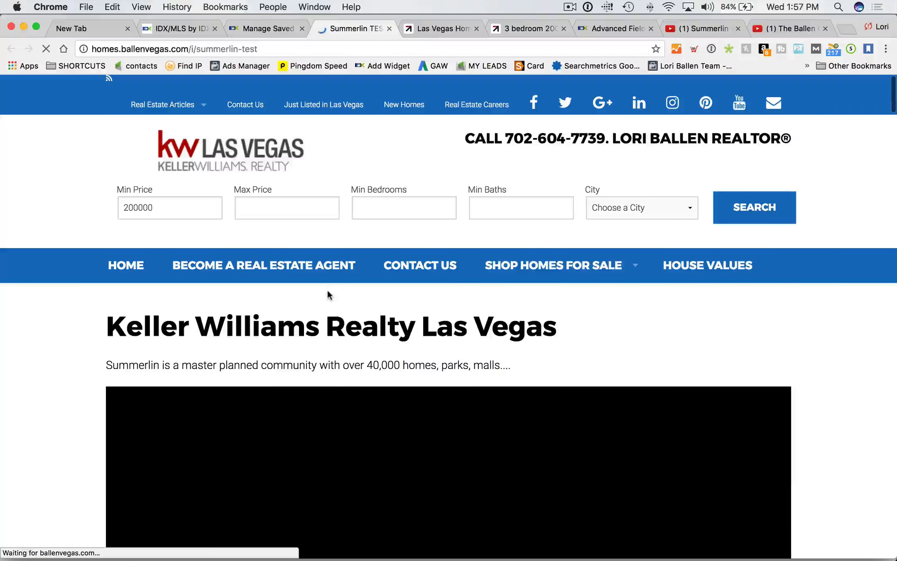
scroll(104, 286, "down", 6)
left_click(464, 278)
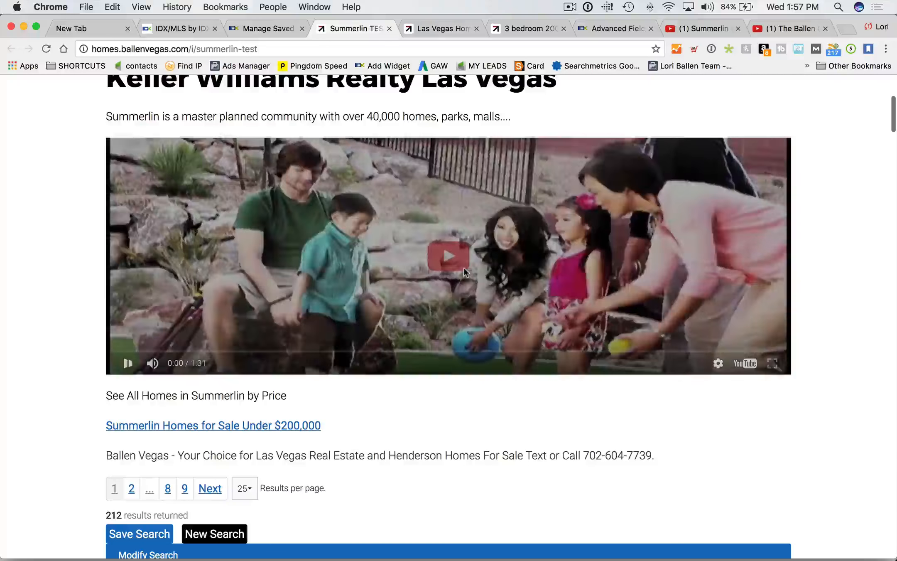
scroll(461, 272, "down", 2)
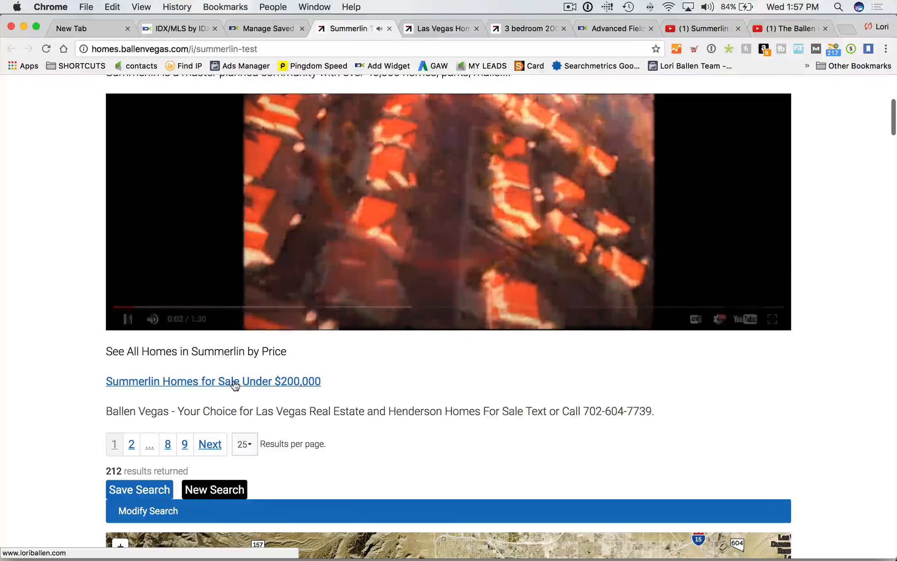
scroll(235, 386, "up", 3)
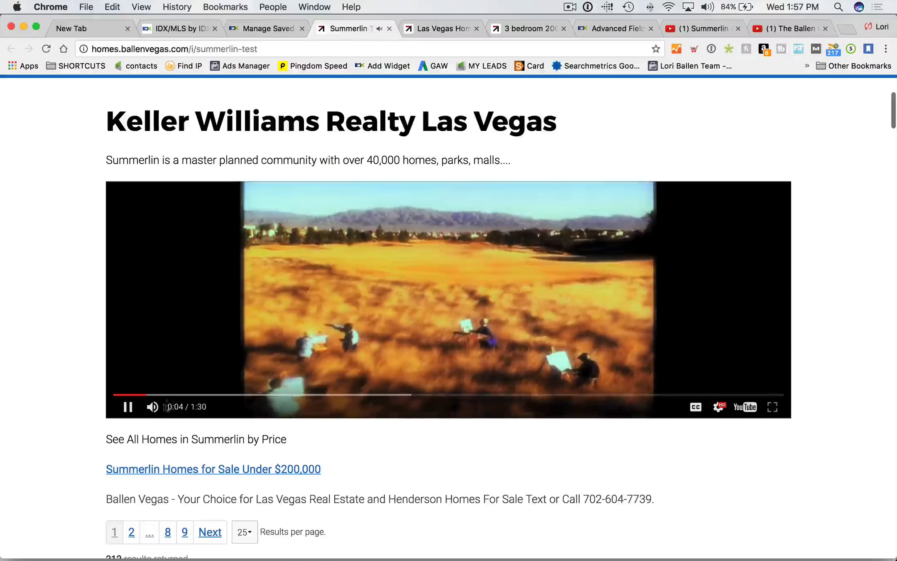
left_click(127, 407)
Examine the property listings on the previewed page, then its sub-header text, video and price-range link
scroll(50, 410, "down", 3)
scroll(50, 410, "down", 20)
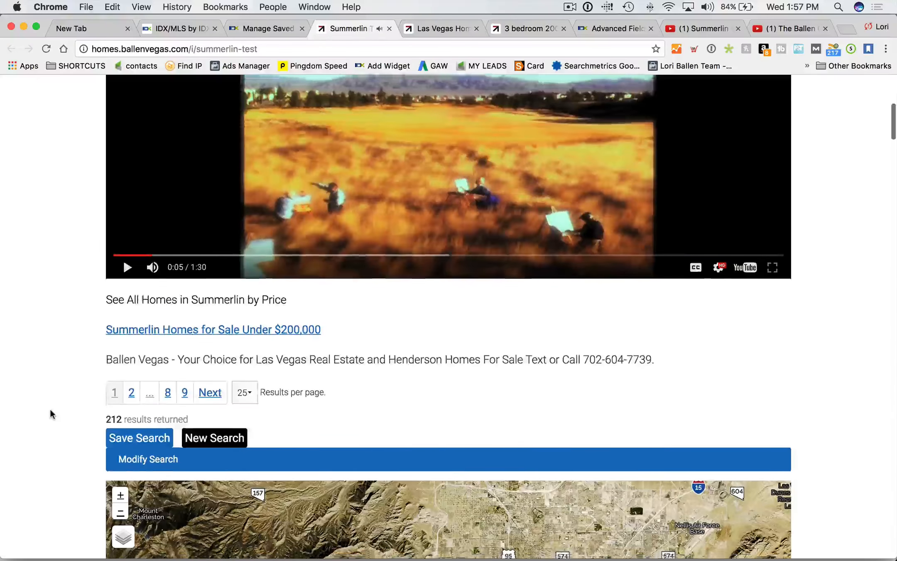
scroll(52, 416, "down", 20)
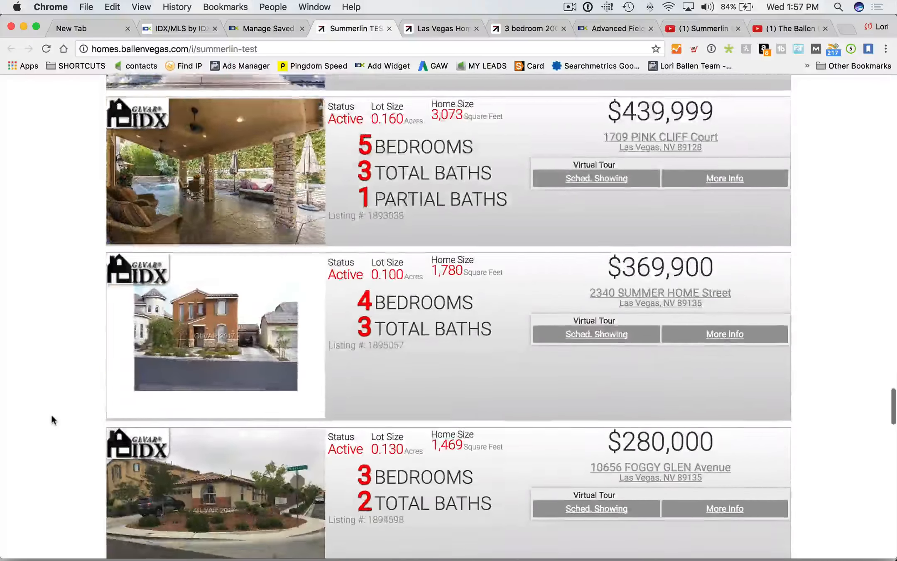
scroll(54, 419, "up", 8)
scroll(56, 421, "up", 20)
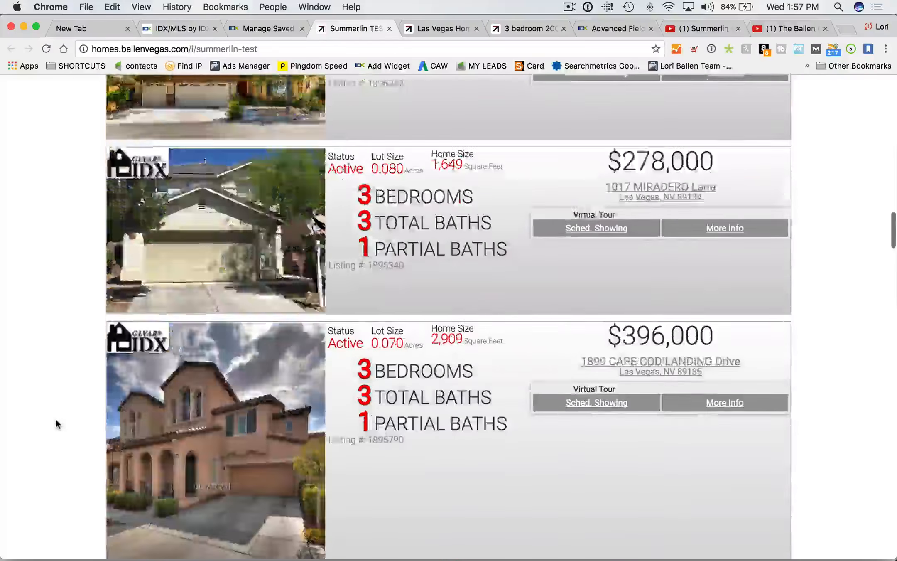
scroll(56, 420, "down", 3)
scroll(54, 416, "down", 2)
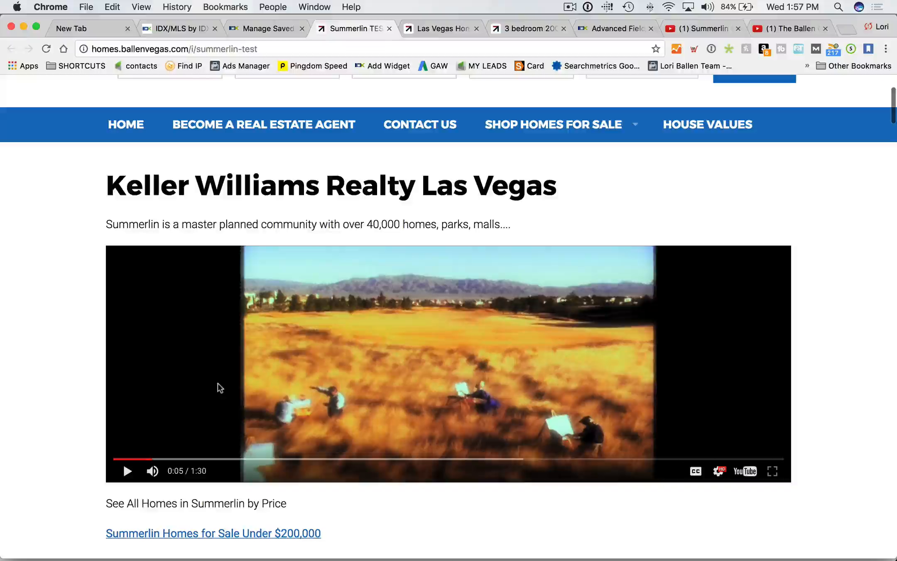
scroll(218, 383, "down", 1)
scroll(220, 387, "down", 2)
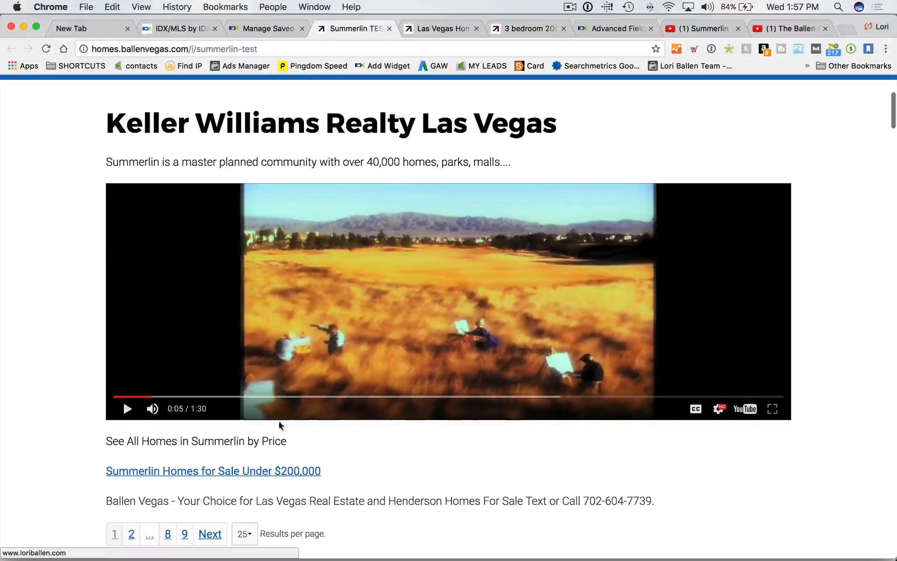
Return to the saved links list and duplicate the summerlin-test link with the title "Summerlin Homes Under 300K"
left_click(259, 29)
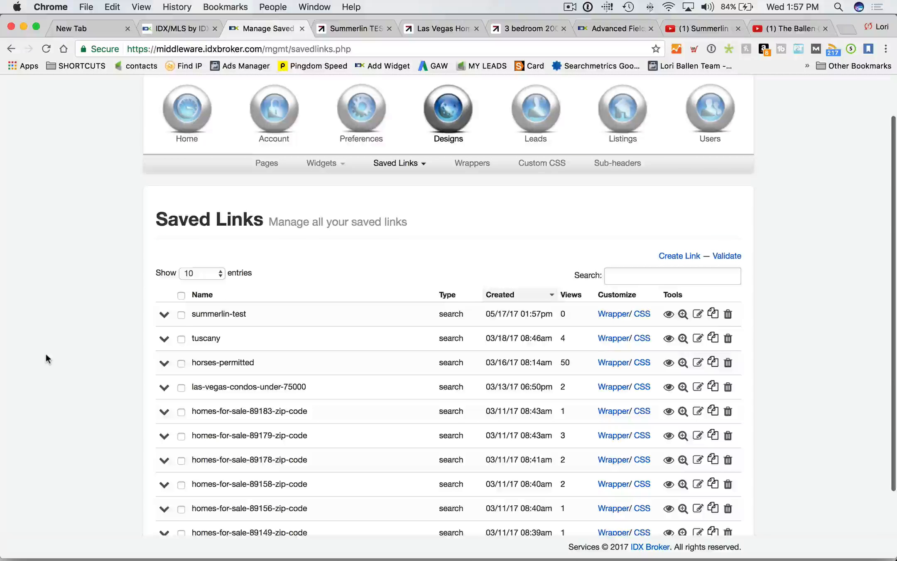
scroll(44, 357, "down", 1)
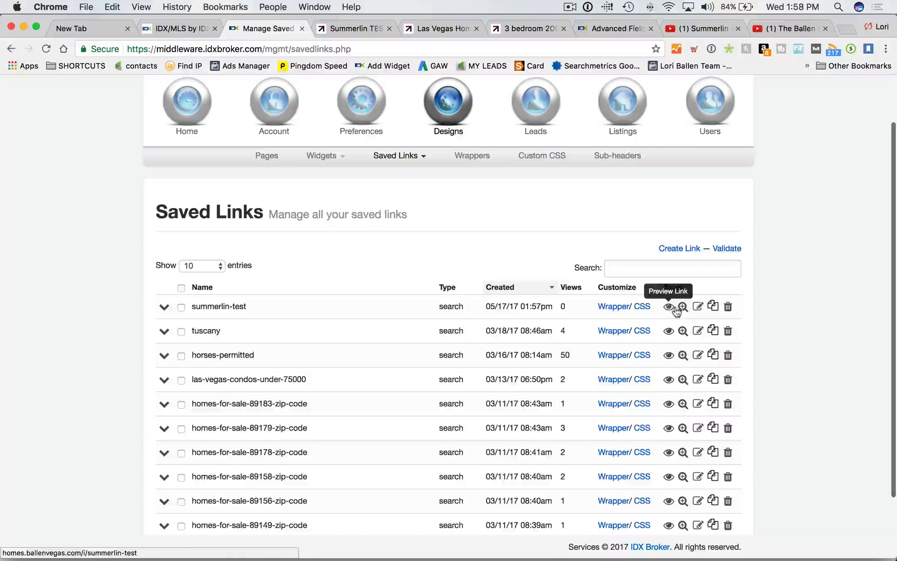
left_click(714, 306)
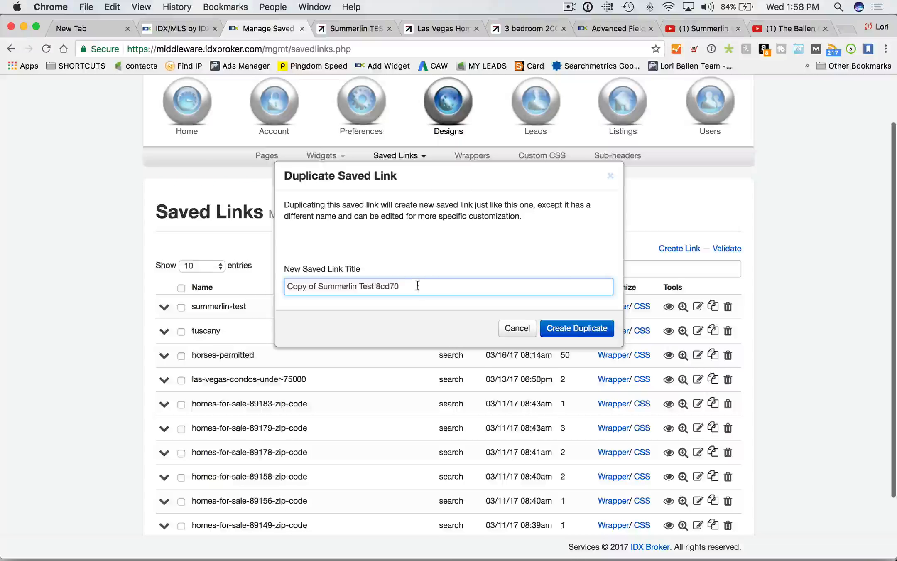
left_click_drag(400, 287, 288, 282)
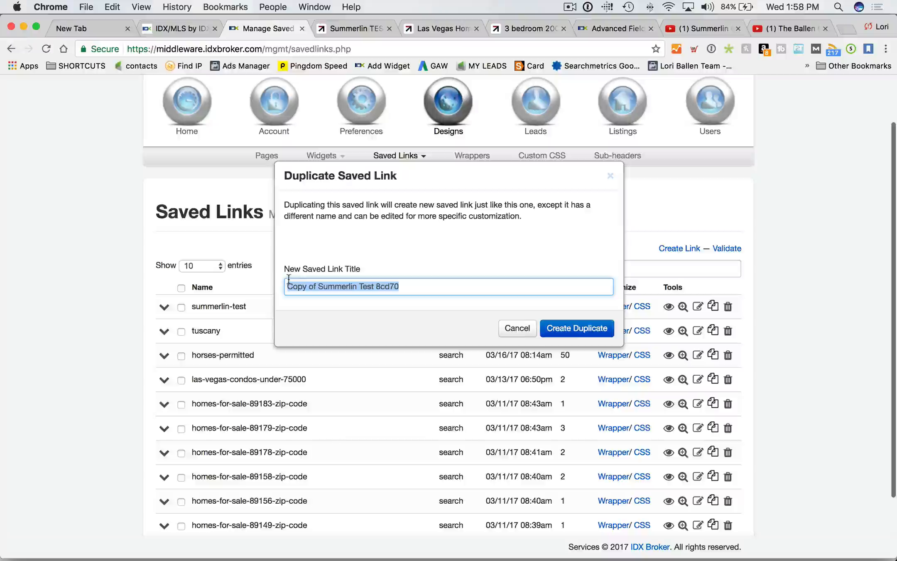
type("Summ")
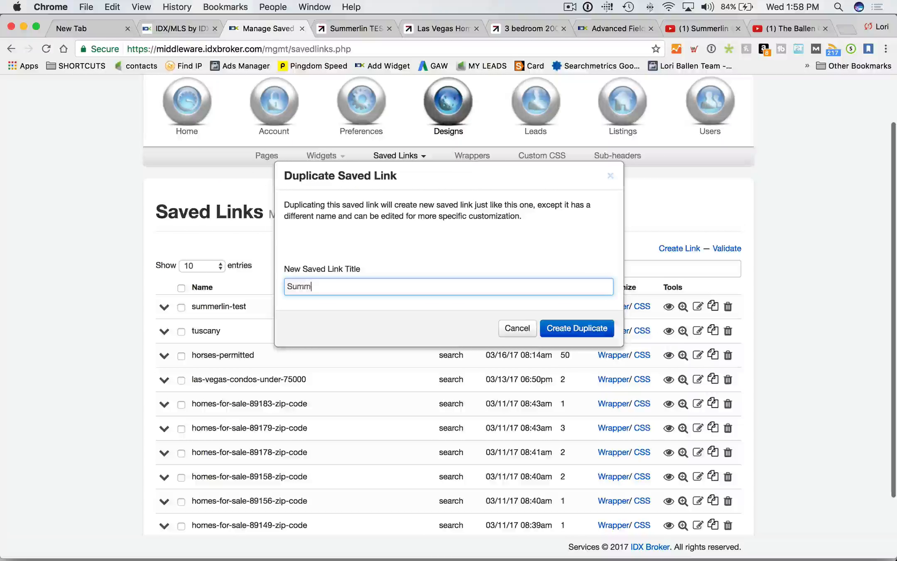
type("erlin Homes Under 3")
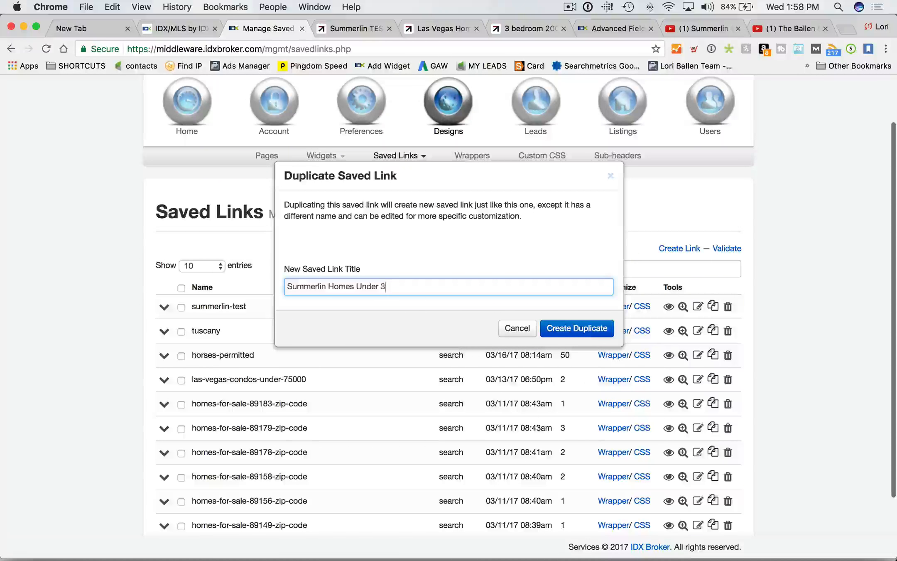
type("00K")
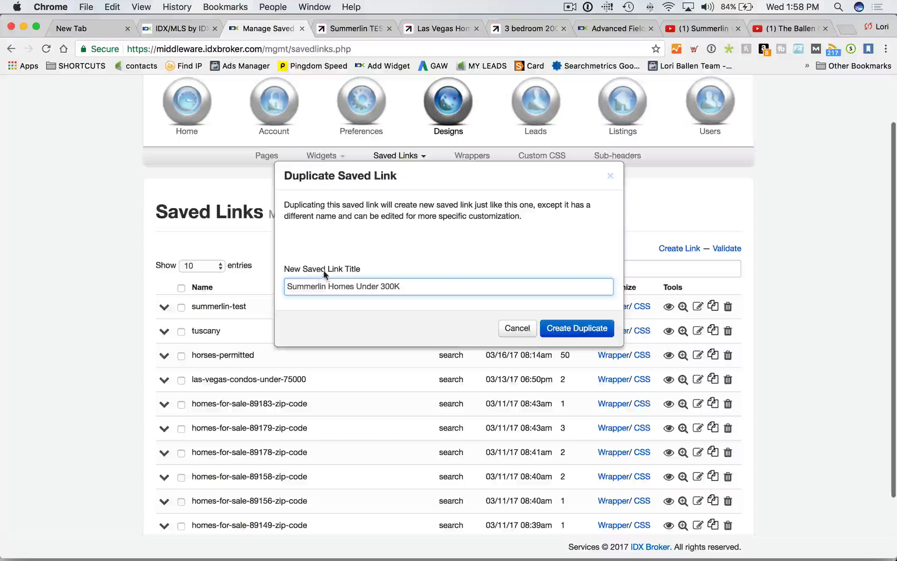
left_click(571, 329)
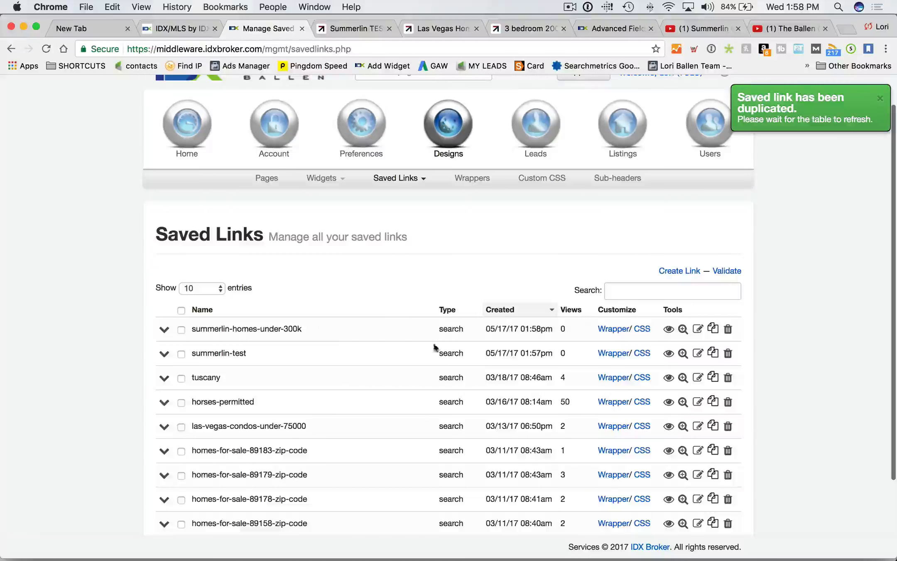
Edit the summerlin-homes-under-300k link's search criteria, setting the Max Price to $300,000, and save the changes
left_click(698, 331)
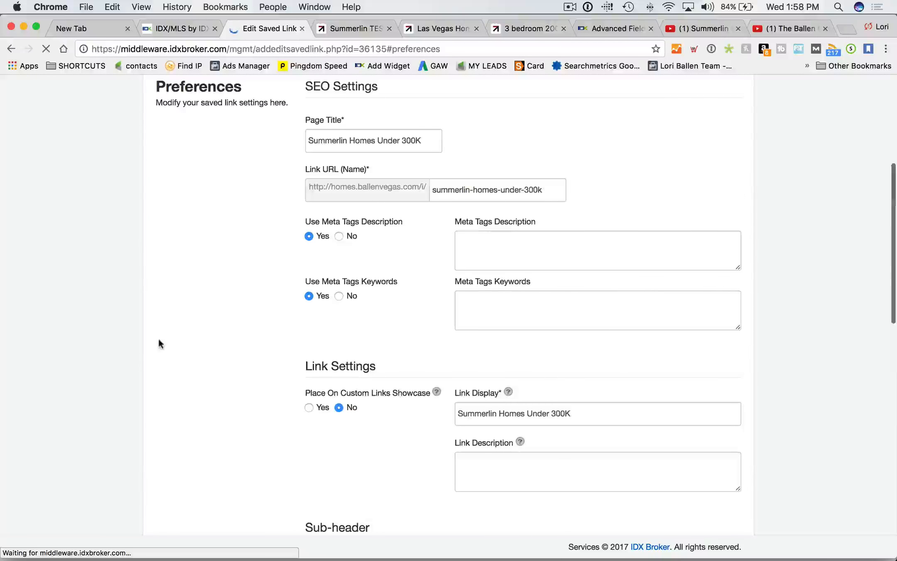
scroll(158, 337, "up", 5)
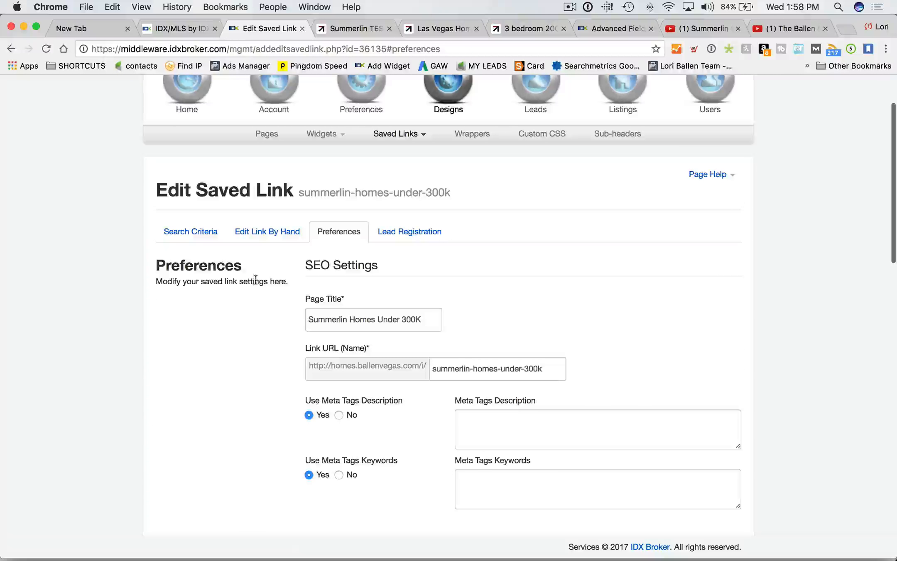
left_click(198, 236)
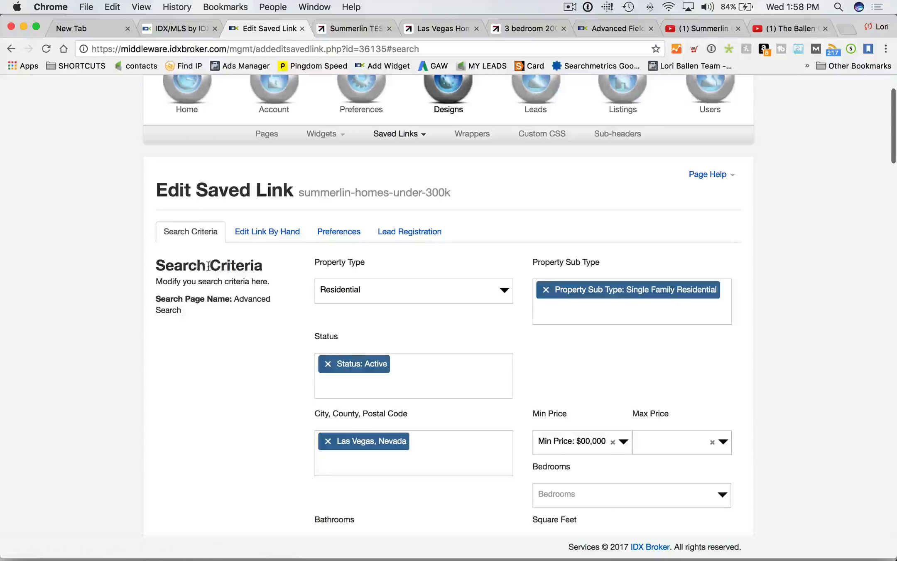
scroll(731, 327, "down", 4)
left_click(675, 283)
type("30")
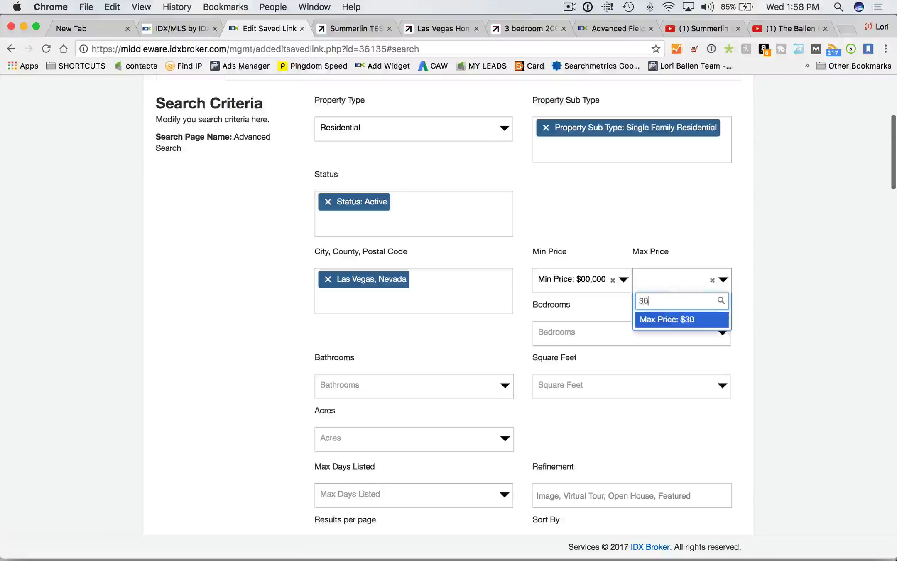
type("000")
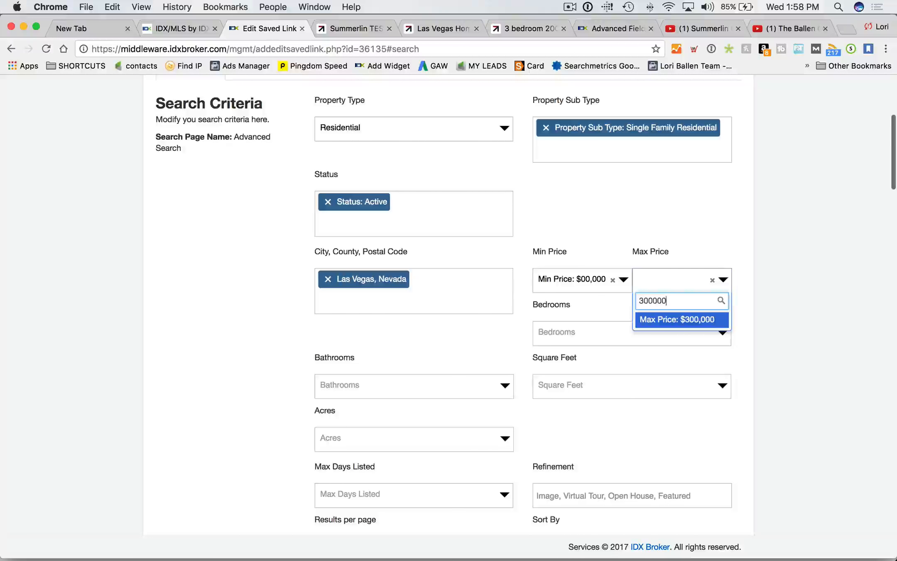
key("Return")
scroll(113, 395, "down", 20)
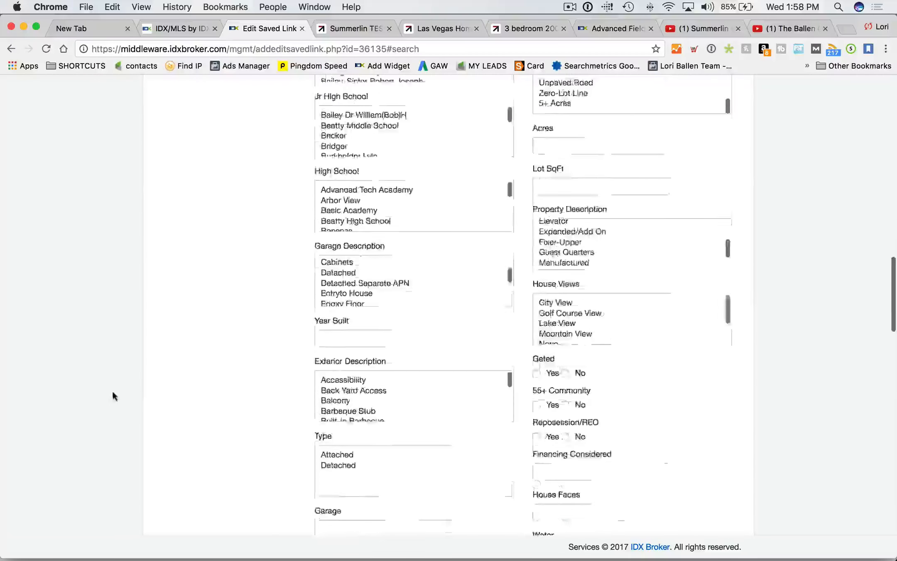
scroll(112, 395, "down", 10)
left_click(350, 484)
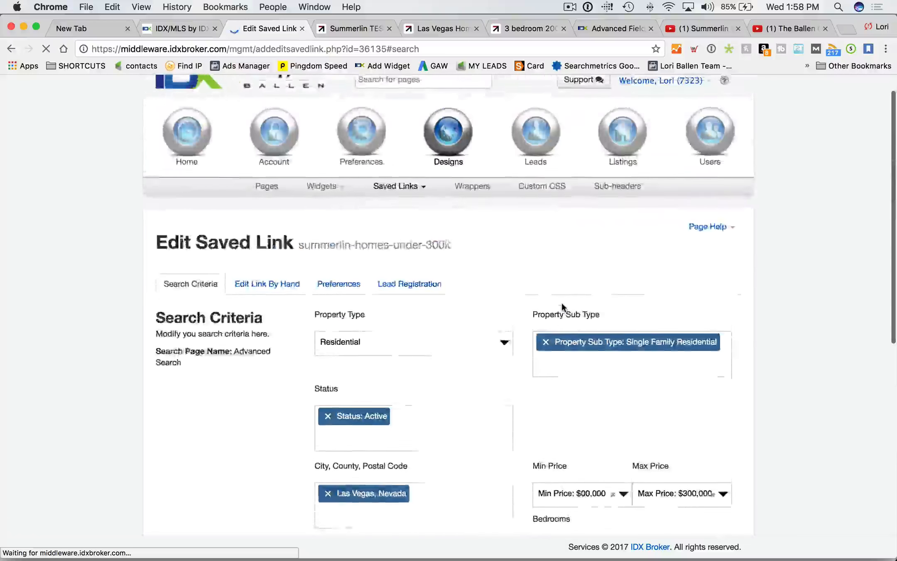
Preview the results page for the updated search criteria, look through its listings, and close the page
left_click(653, 400)
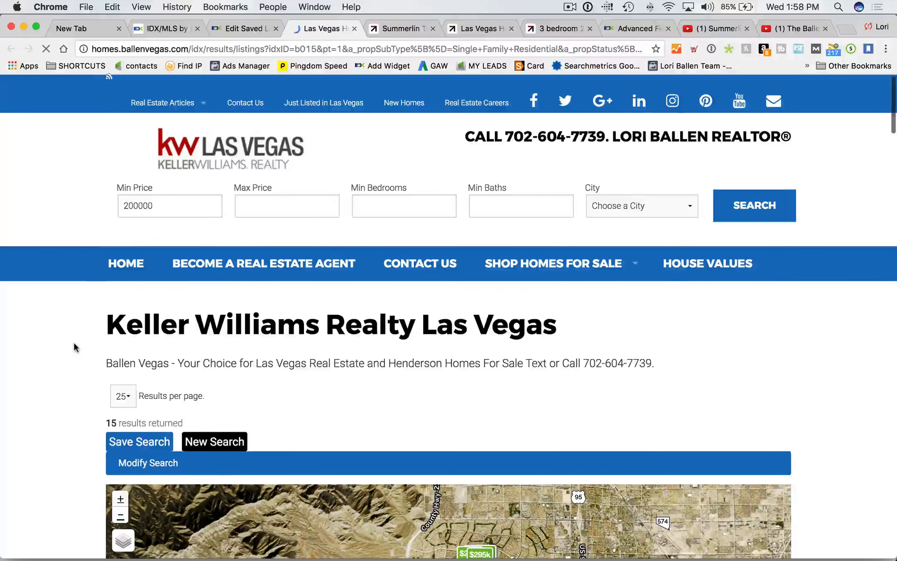
scroll(74, 347, "down", 15)
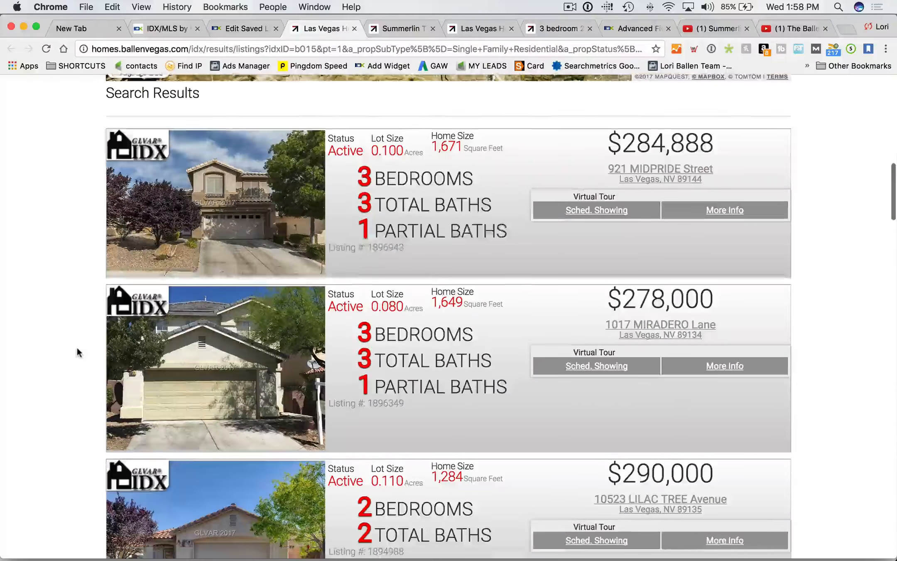
scroll(78, 352, "down", 20)
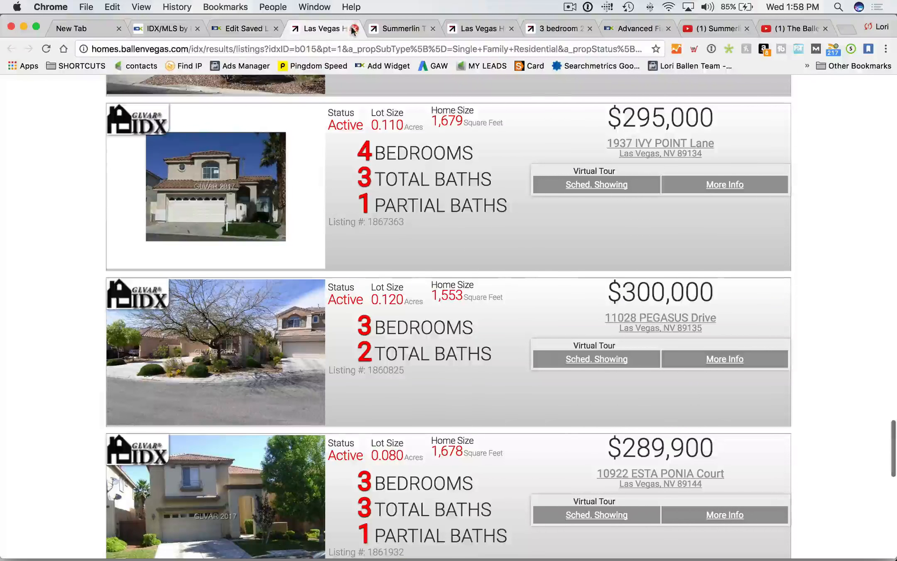
left_click(353, 29)
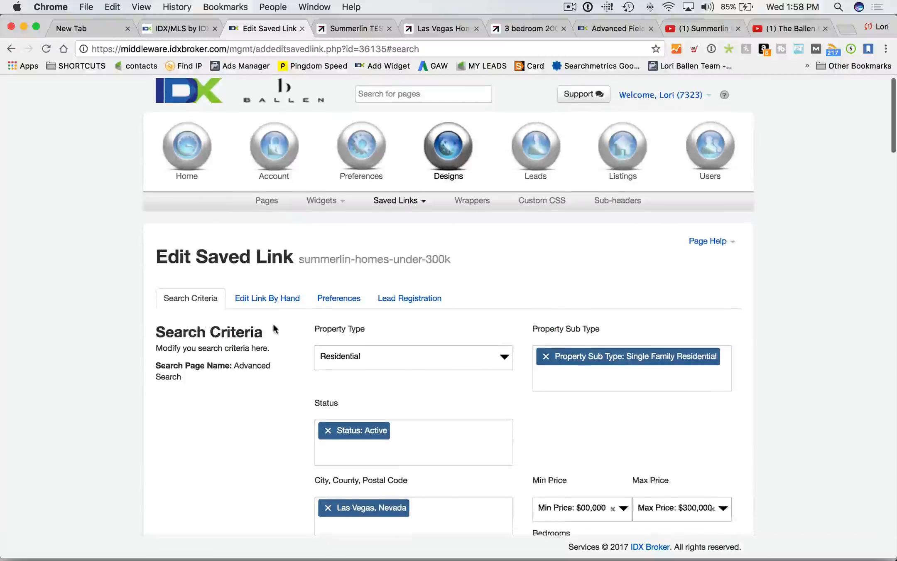
Review the under-300K link's search criteria and its manually editable query text
scroll(279, 320, "down", 15)
scroll(275, 322, "up", 15)
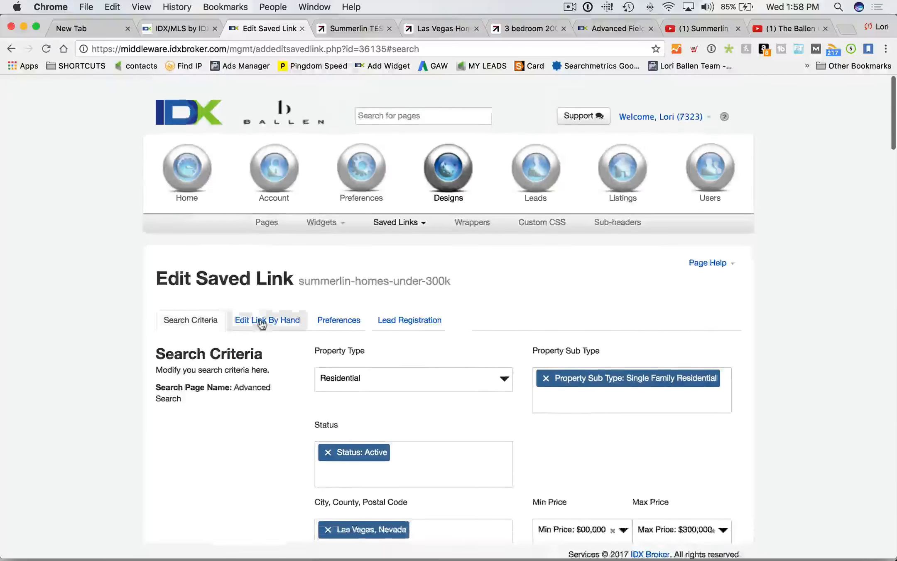
left_click(260, 319)
scroll(357, 311, "down", 5)
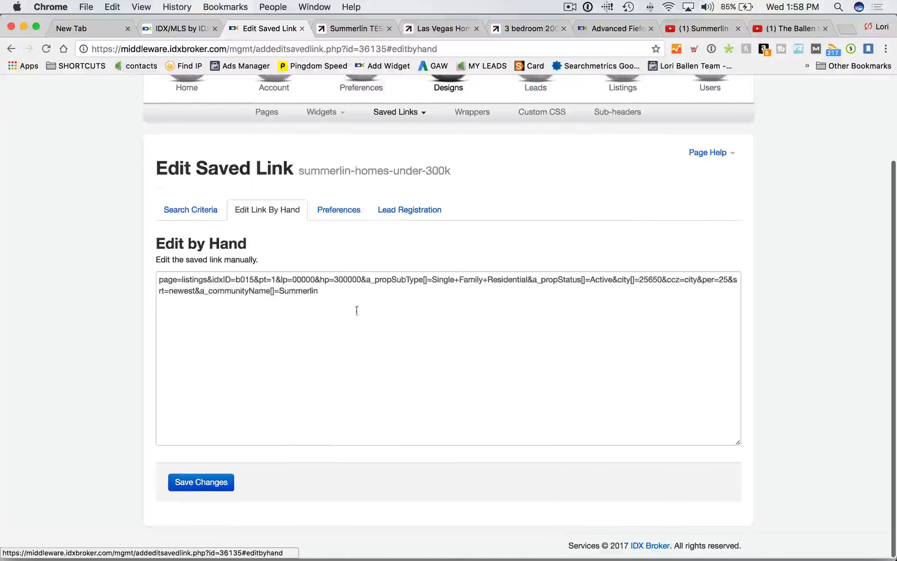
left_click(303, 307)
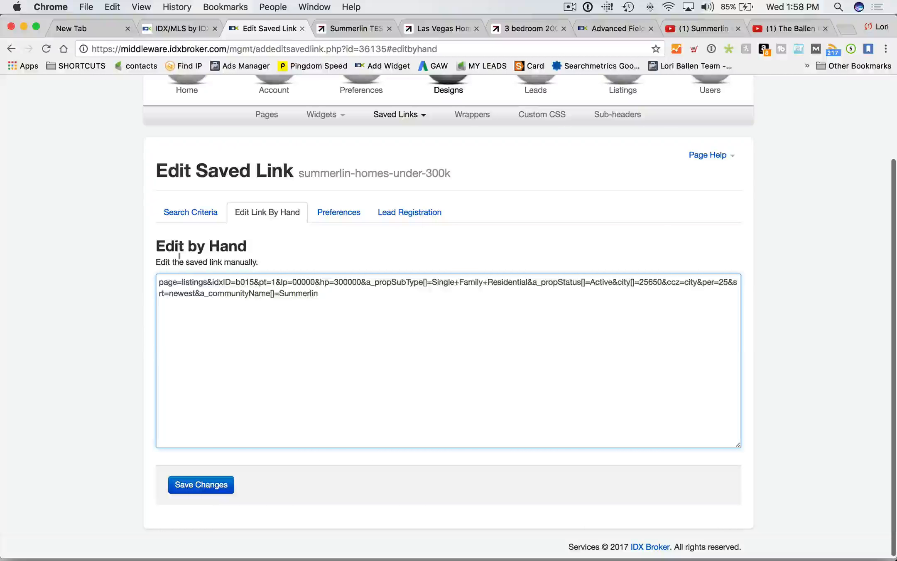
Open the under-300K link's preferences, check the copied sub-header content, and save the changes
left_click(339, 211)
scroll(141, 353, "down", 10)
scroll(139, 357, "down", 10)
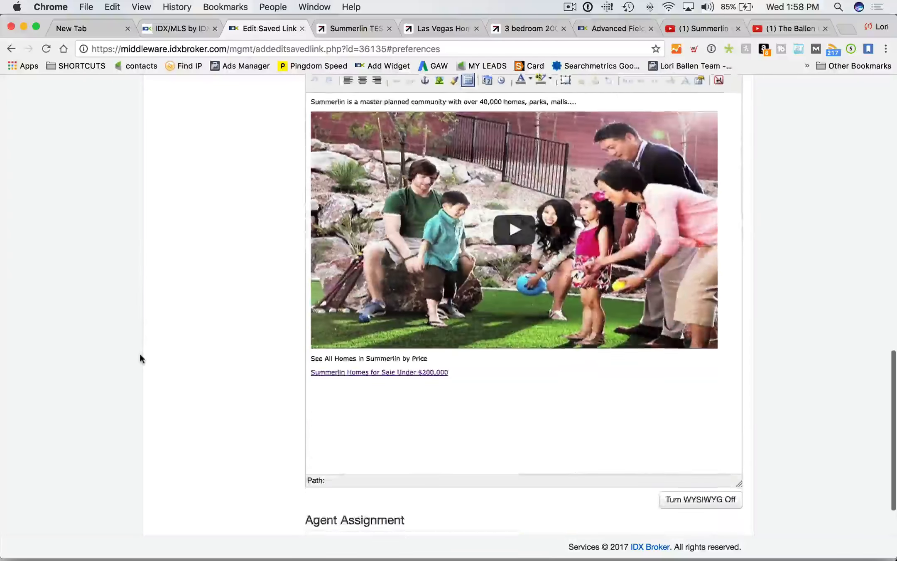
left_click(561, 335)
scroll(453, 528, "down", 3)
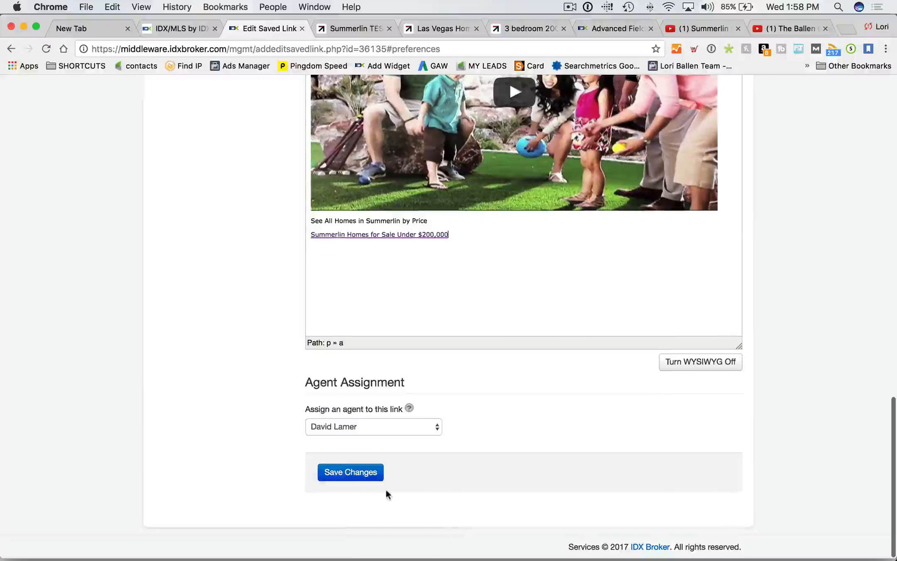
left_click(365, 478)
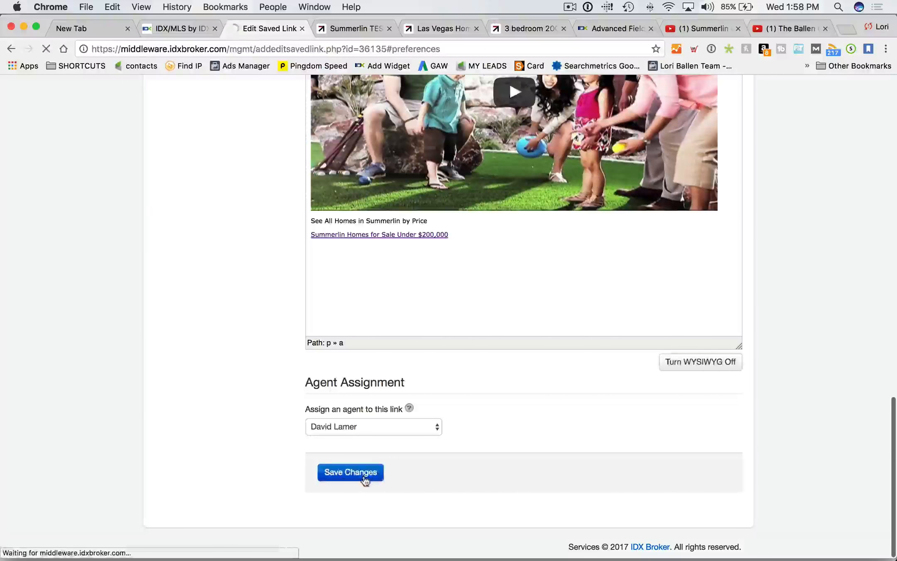
Revisit the Summerlin test page, close it, and reload the Las Vegas homes results page
left_click(371, 28)
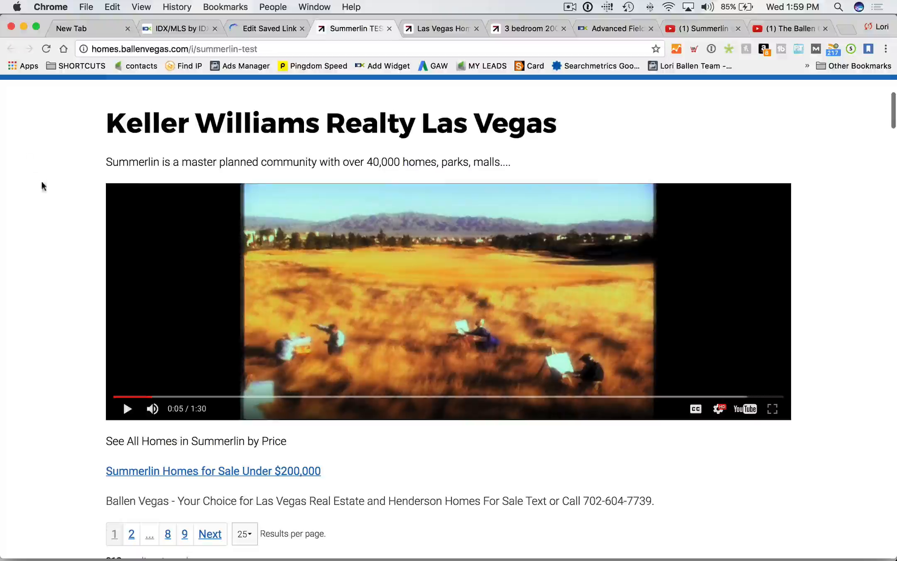
right_click(29, 155)
left_click(397, 29)
left_click(389, 28)
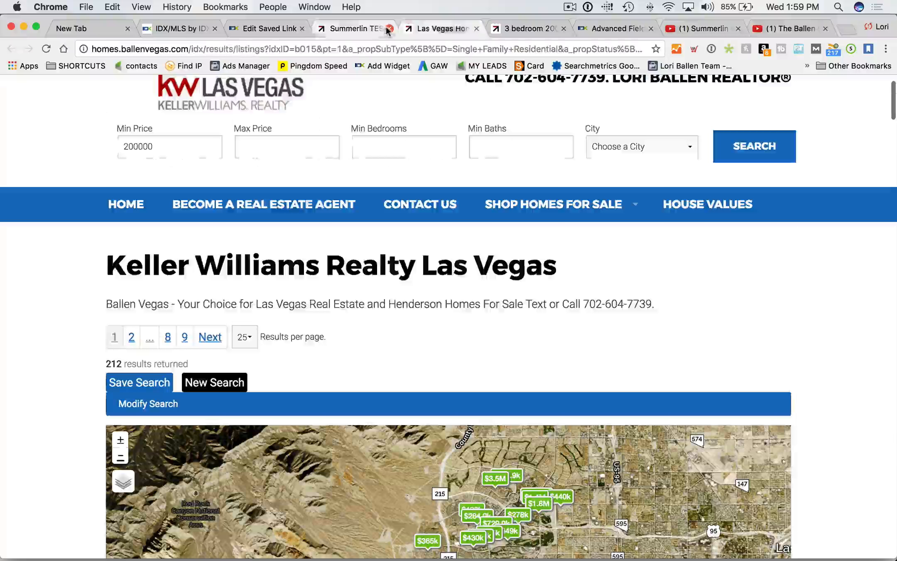
right_click(42, 269)
left_click(69, 300)
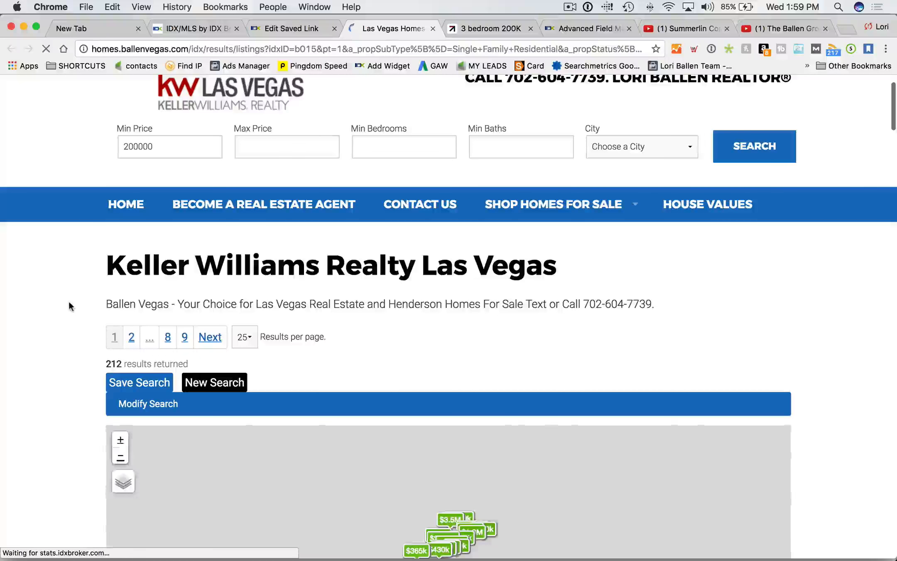
Return to editing the under-300K saved link and review its SEO, link and sub-header settings
left_click(292, 28)
scroll(549, 421, "up", 15)
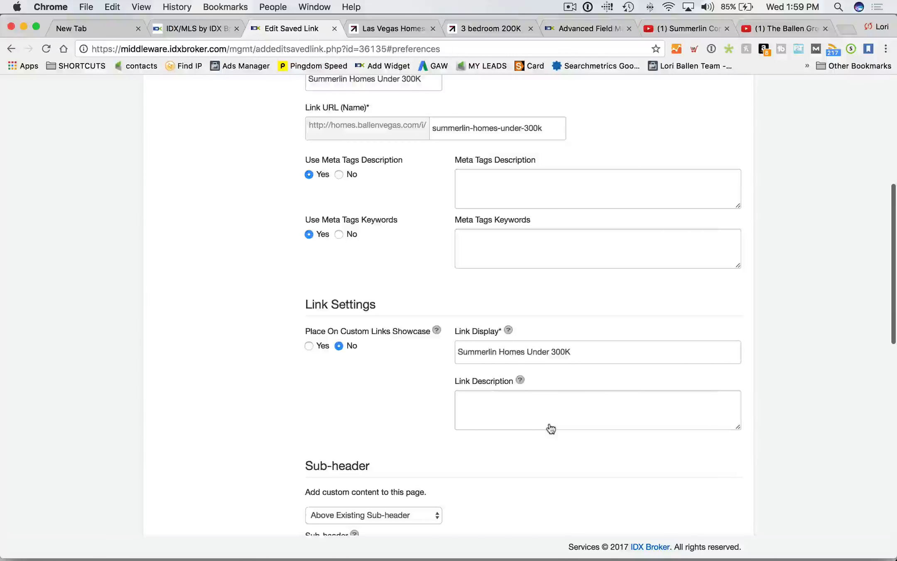
scroll(549, 424, "down", 9)
scroll(551, 428, "down", 5)
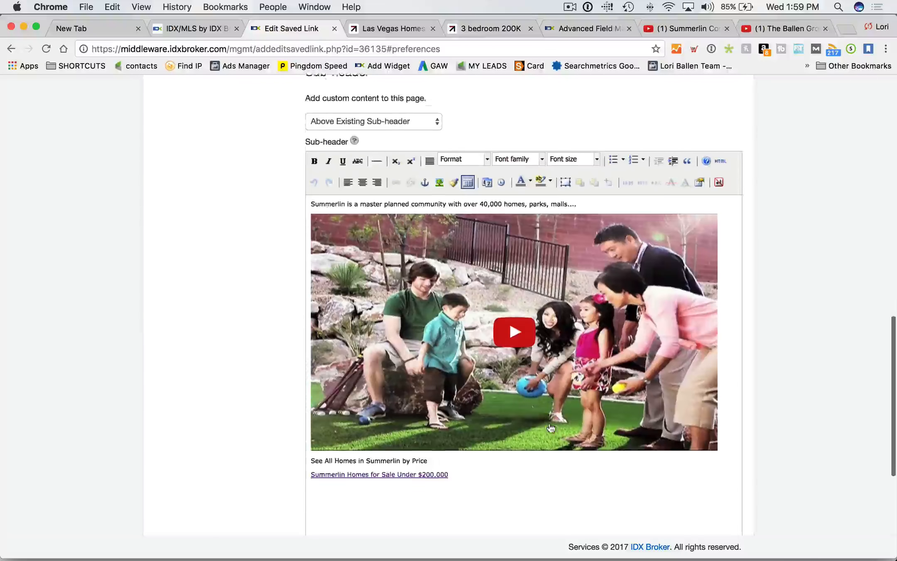
Try clearing the entire sub-header content of the under-300K link, then undo the deletion
left_click(549, 410)
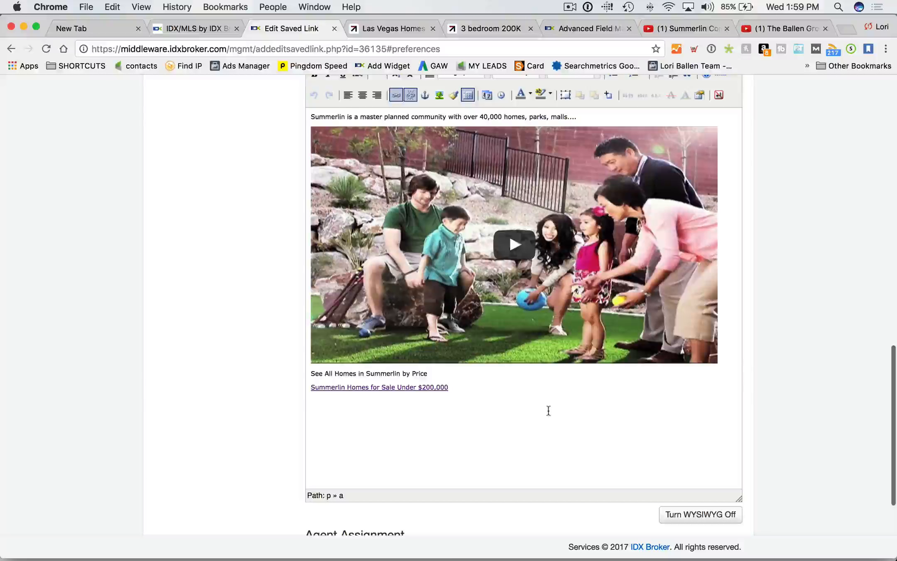
key("super+a")
key("BackSpace")
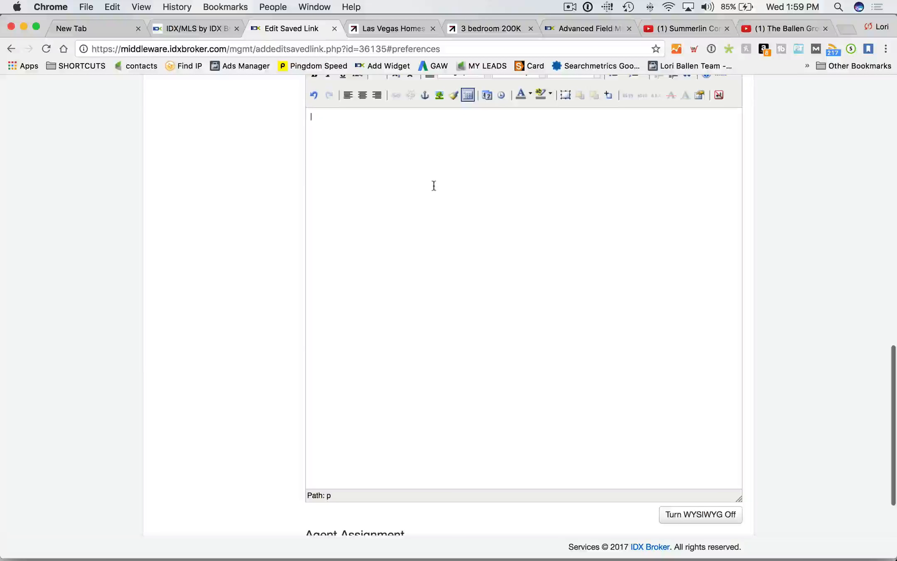
key("super+z")
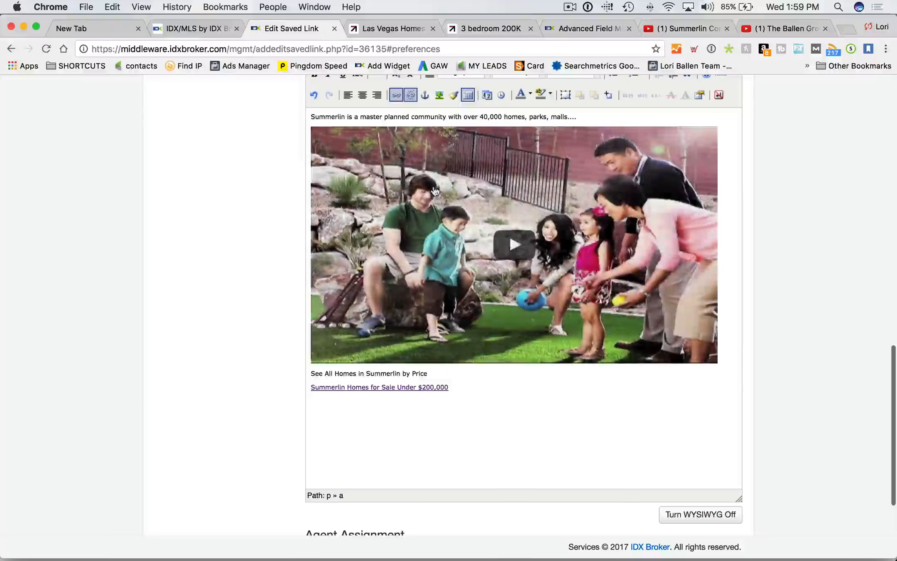
Add a line reading "test" below the sub-header's price link, save the changes, and switch to the Las Vegas homes results page
key("Return")
type("test")
scroll(433, 192, "down", 5)
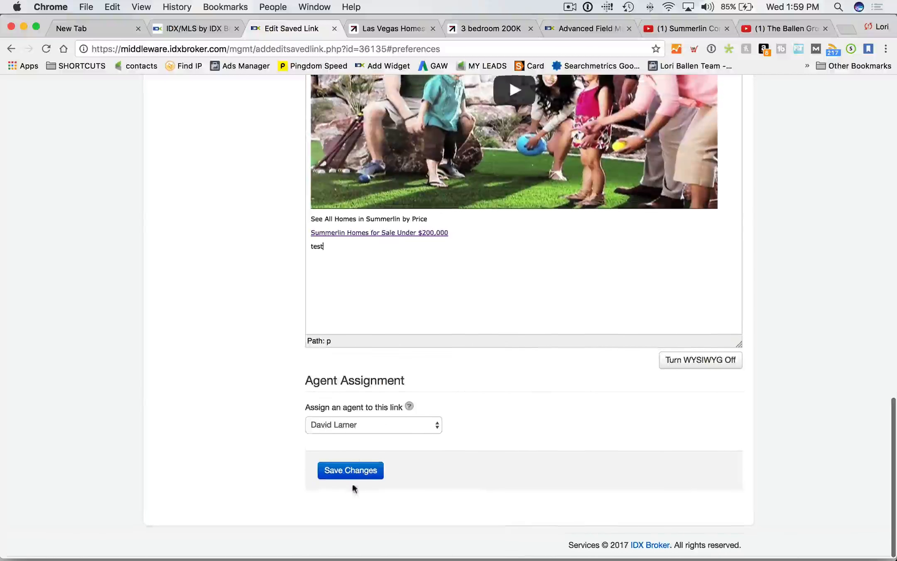
left_click(353, 473)
left_click(392, 30)
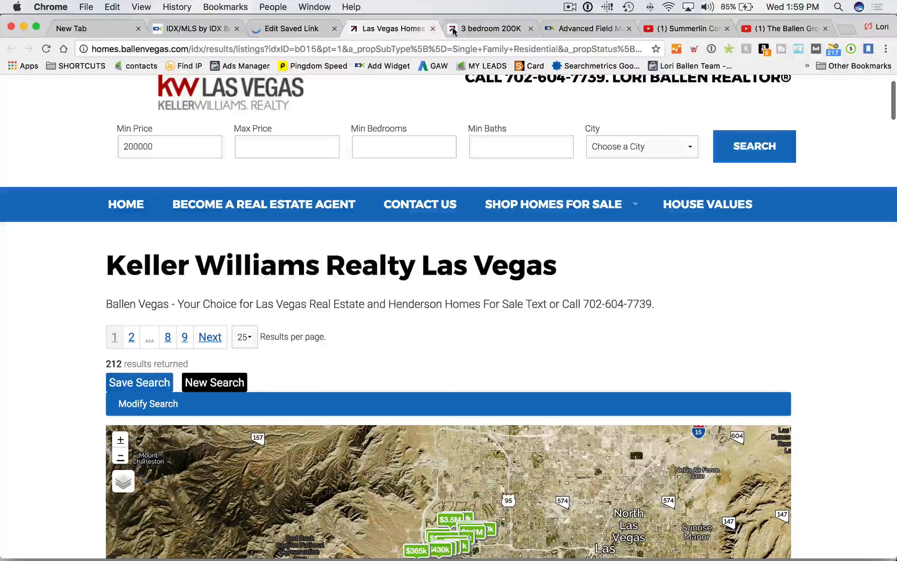
Reload the 3 bedroom 200K results page, view it from the beginning, and close it
left_click(526, 29)
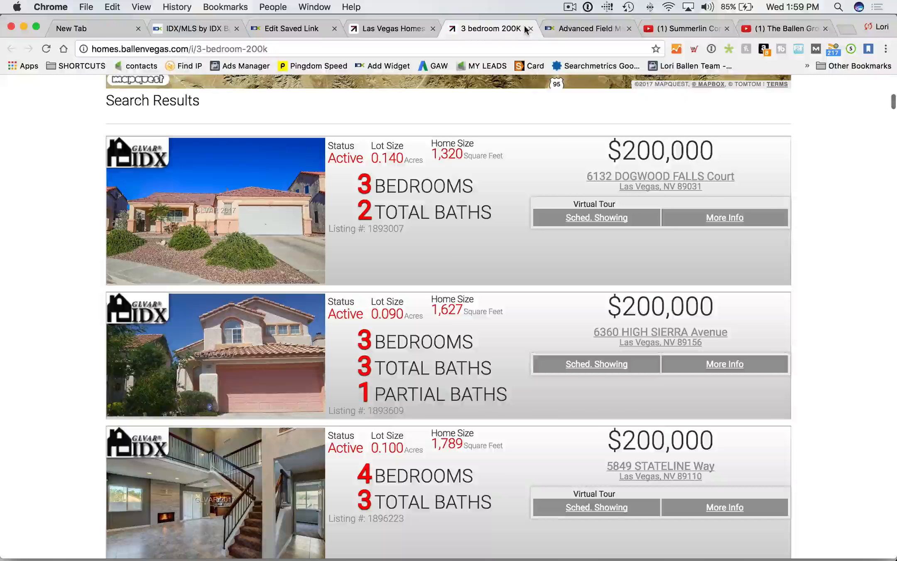
right_click(79, 135)
left_click(97, 166)
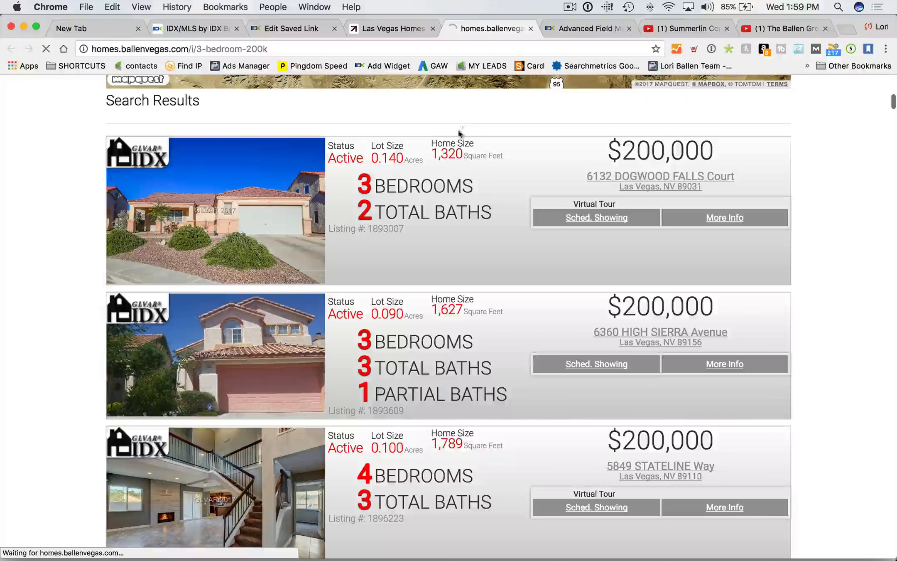
scroll(426, 252, "up", 10)
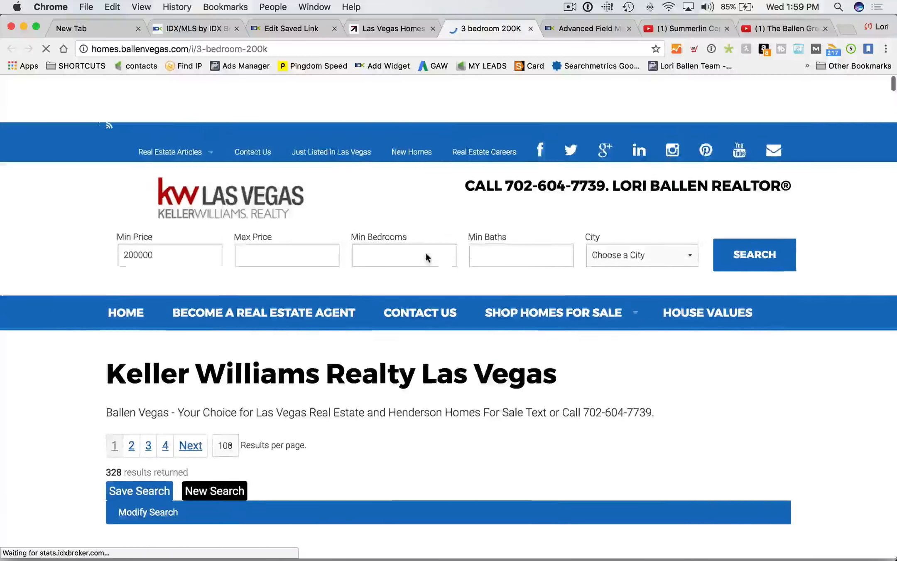
left_click(531, 29)
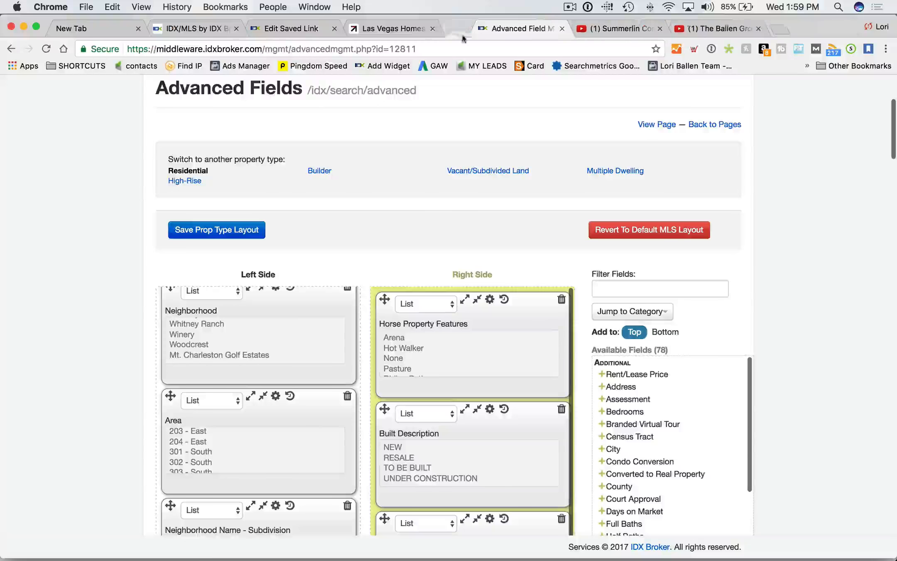
Return to editing the under-300K saved link and review its preferences and sub-header content
left_click(390, 28)
left_click(303, 28)
scroll(415, 318, "up", 15)
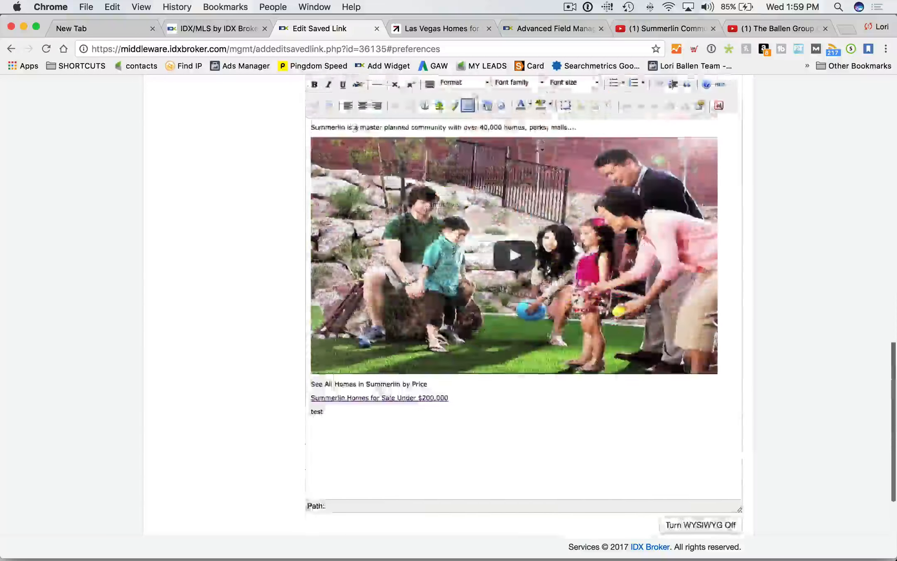
scroll(302, 307, "down", 5)
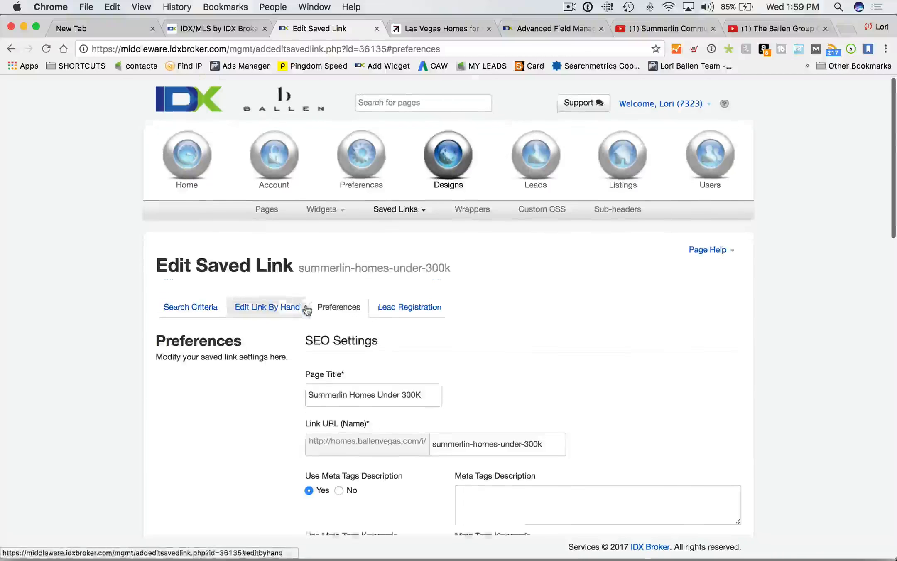
left_click(426, 188)
scroll(427, 194, "down", 12)
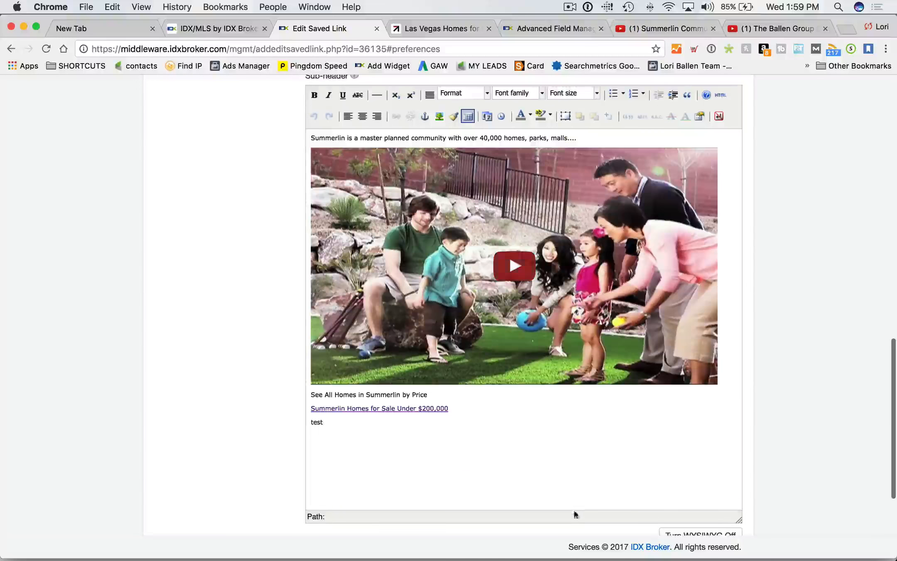
left_click(539, 434)
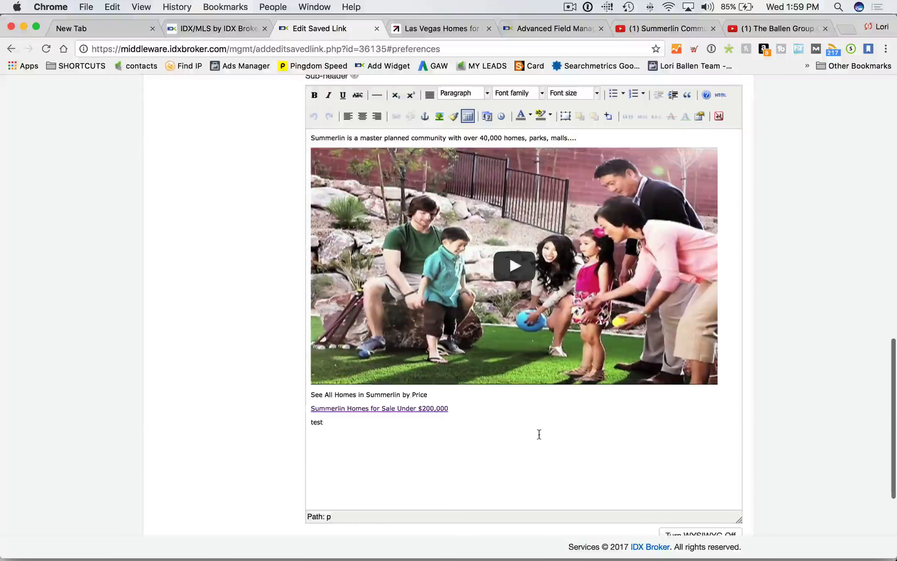
scroll(539, 434, "up", 3)
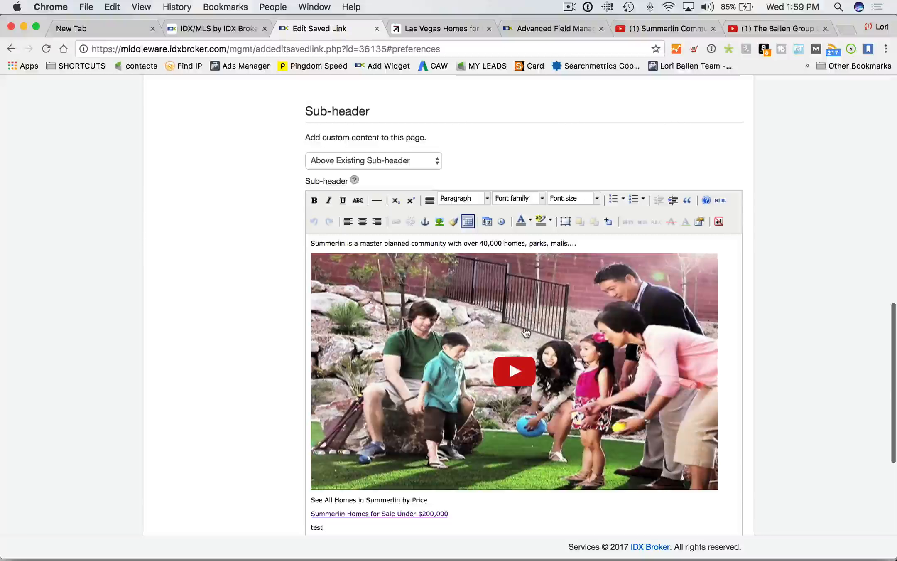
scroll(477, 335, "down", 4)
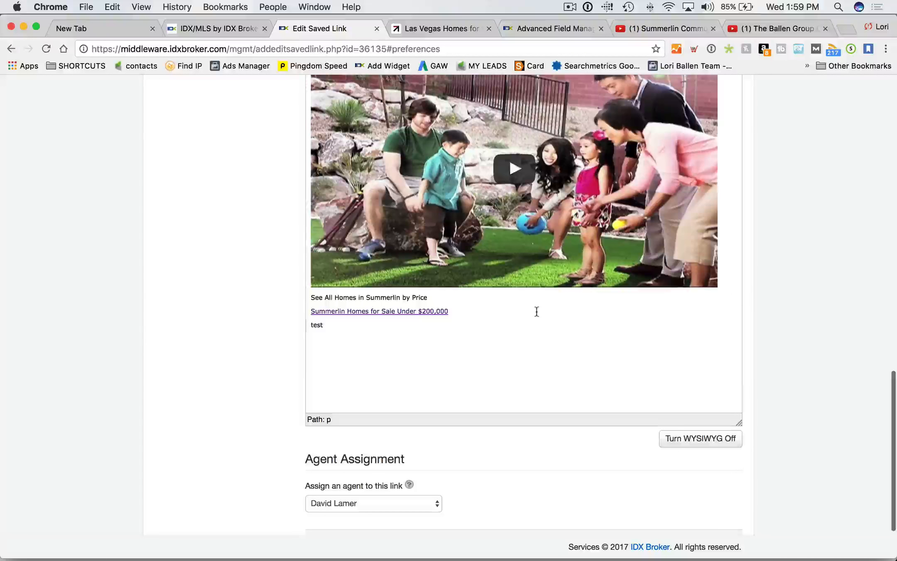
scroll(536, 312, "up", 4)
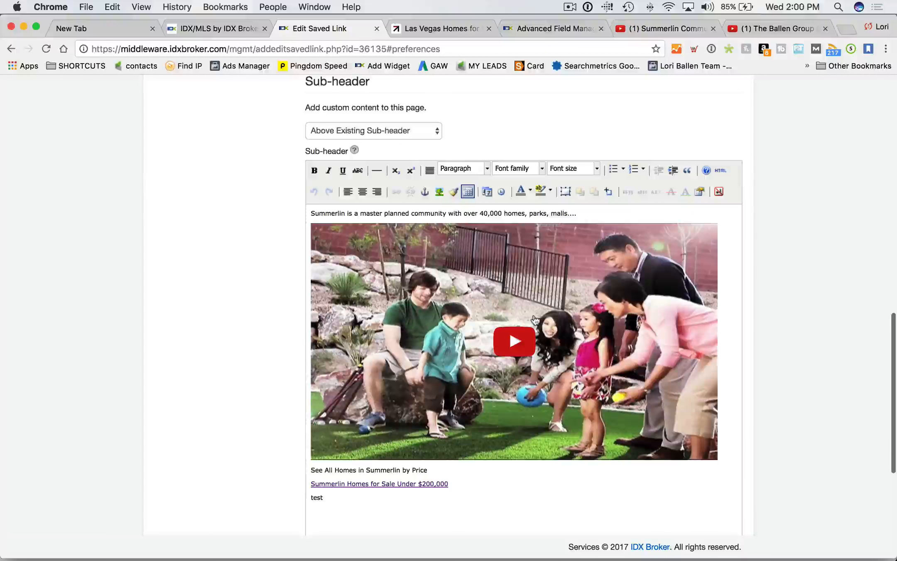
Delete all content from the under-300K link's sub-header
scroll(501, 362, "down", 1)
key("super+a")
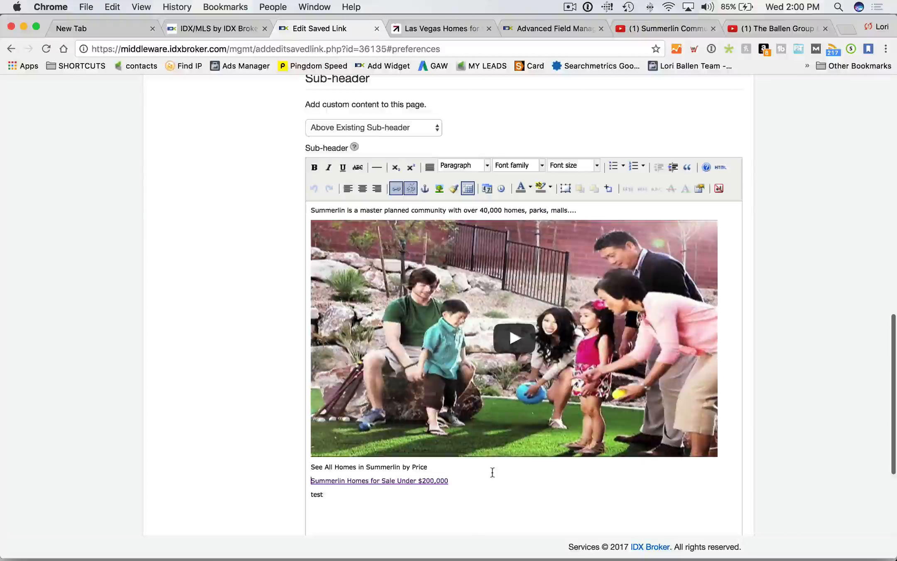
key("BackSpace")
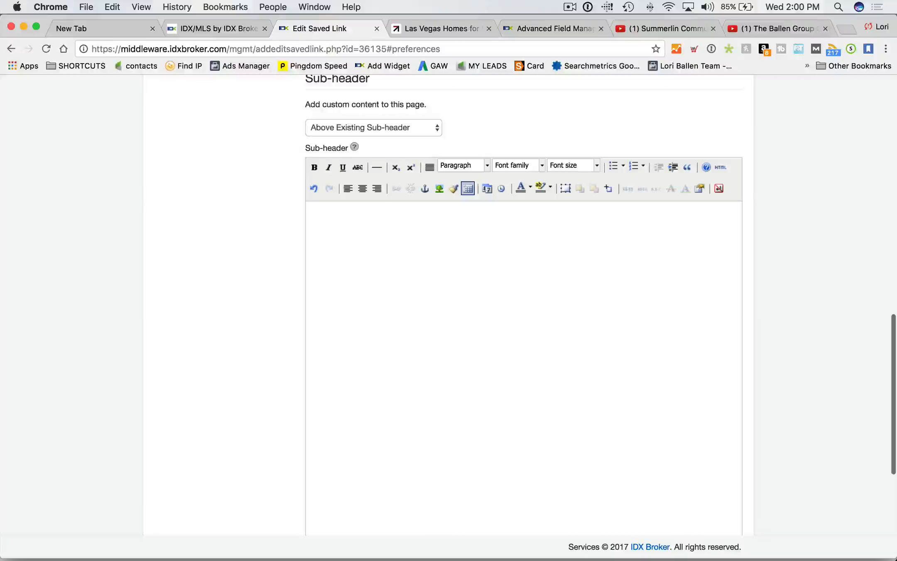
Review the under-300K link's SEO, link, sub-header and agent assignment settings, and open its lead registration setup
scroll(498, 462, "down", 10)
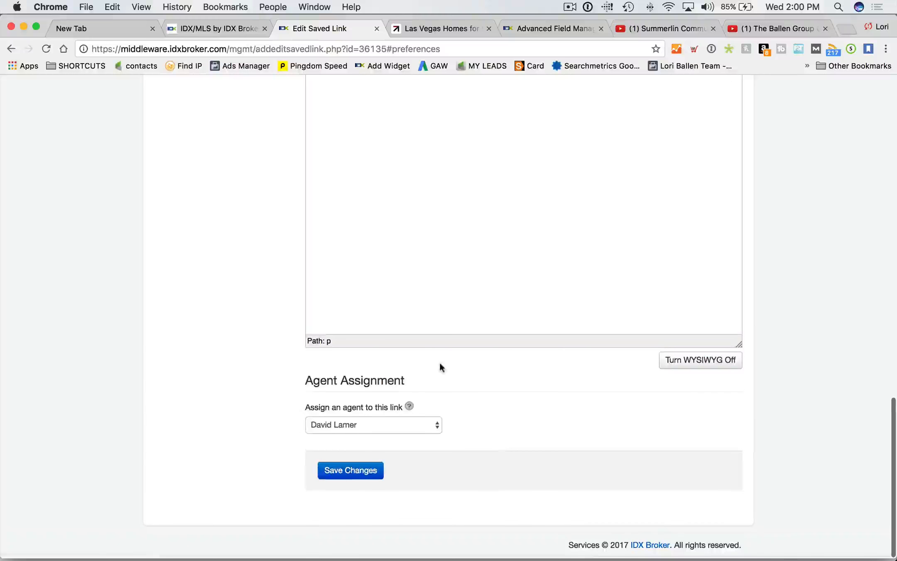
scroll(455, 372, "up", 15)
scroll(457, 369, "down", 15)
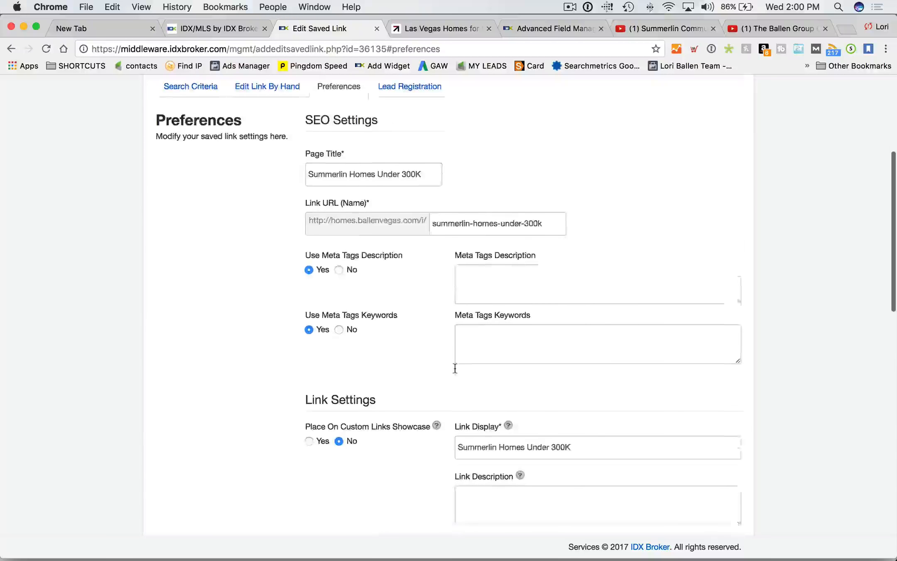
scroll(250, 261, "up", 8)
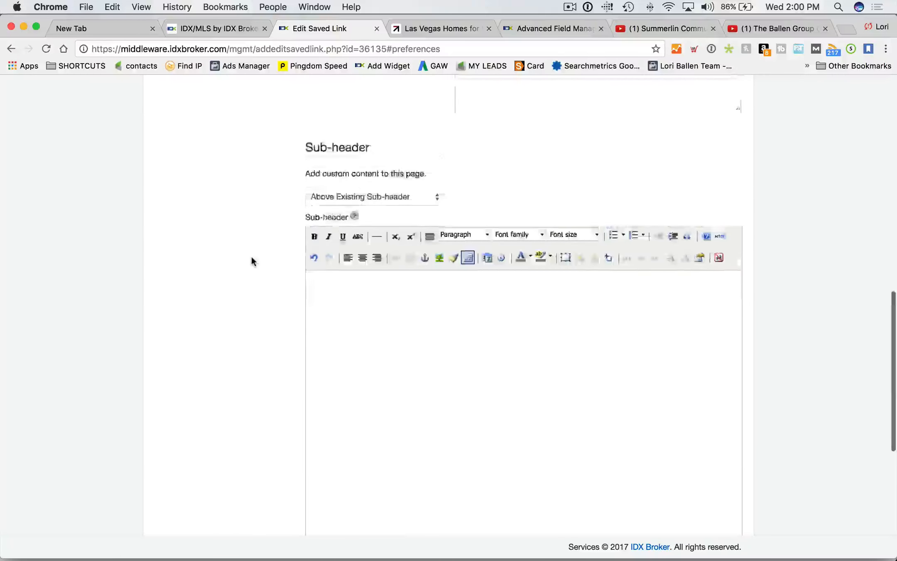
scroll(252, 257, "up", 10)
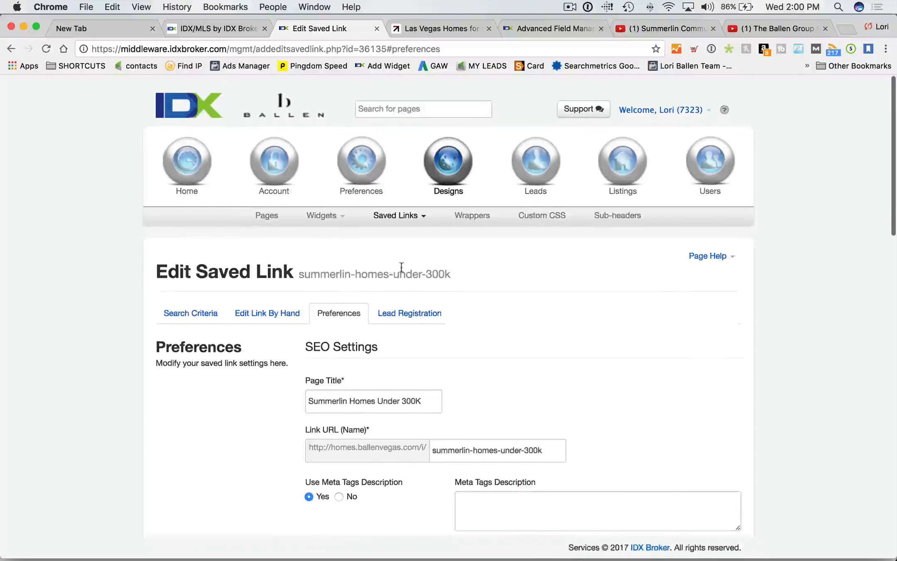
scroll(401, 267, "down", 2)
scroll(286, 278, "down", 1)
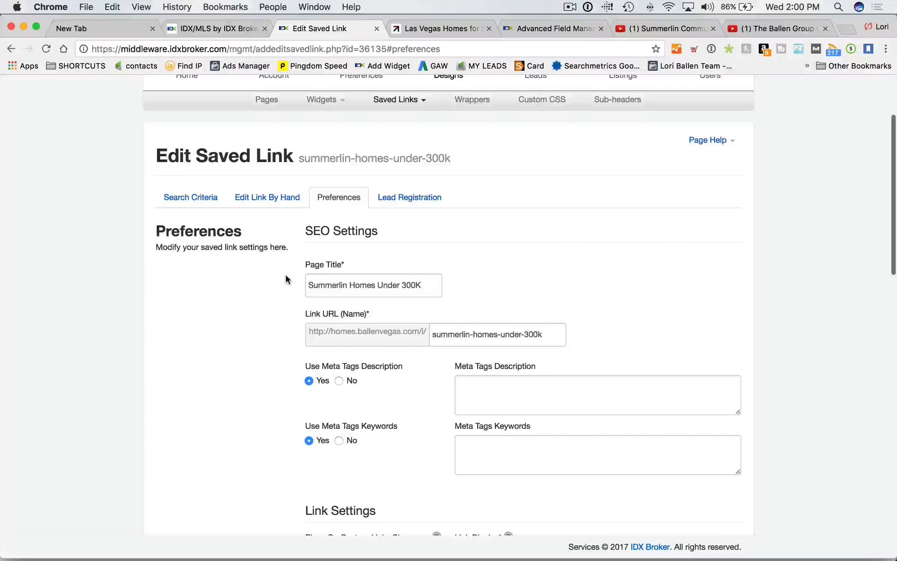
scroll(286, 279, "down", 2)
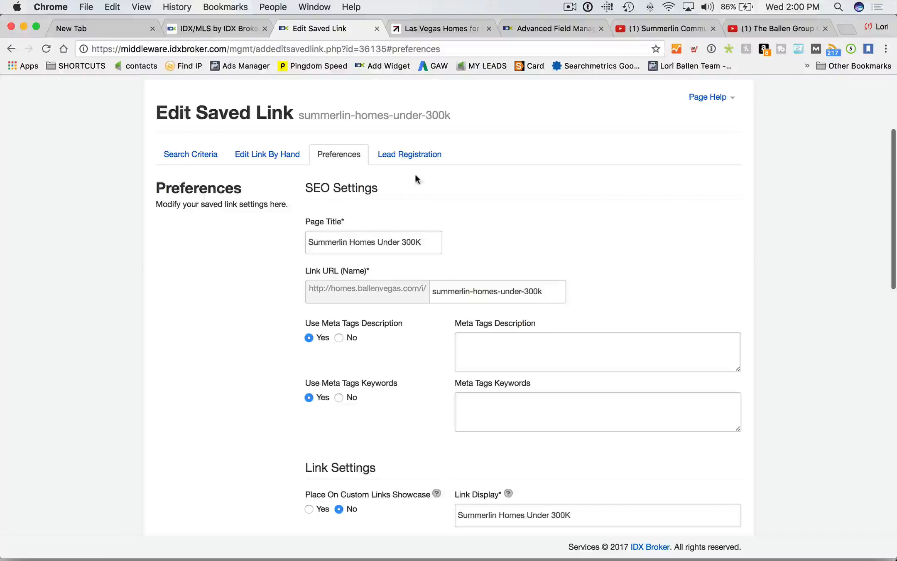
left_click(408, 155)
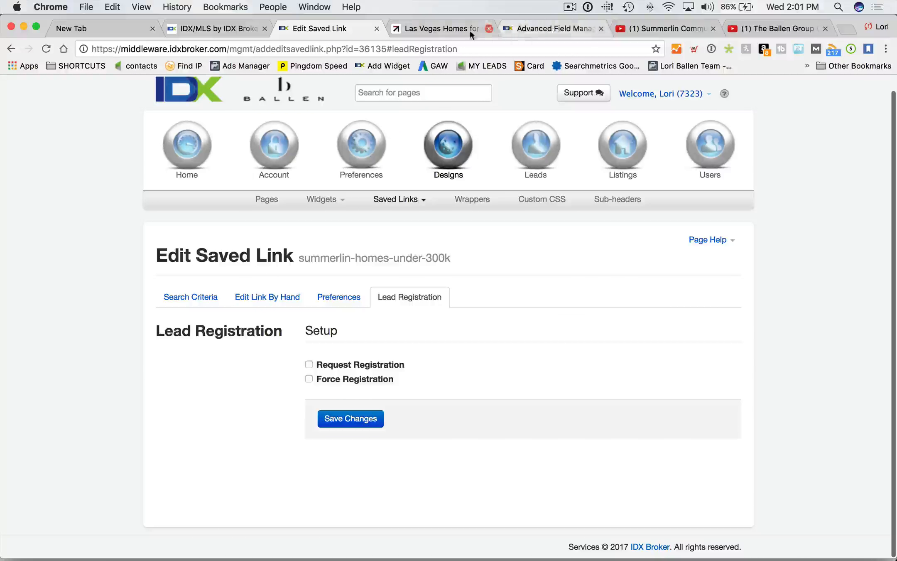
Open the overview of IDX pages, examine its page categories, and go back to the saved link's lead registration setup
left_click(557, 28)
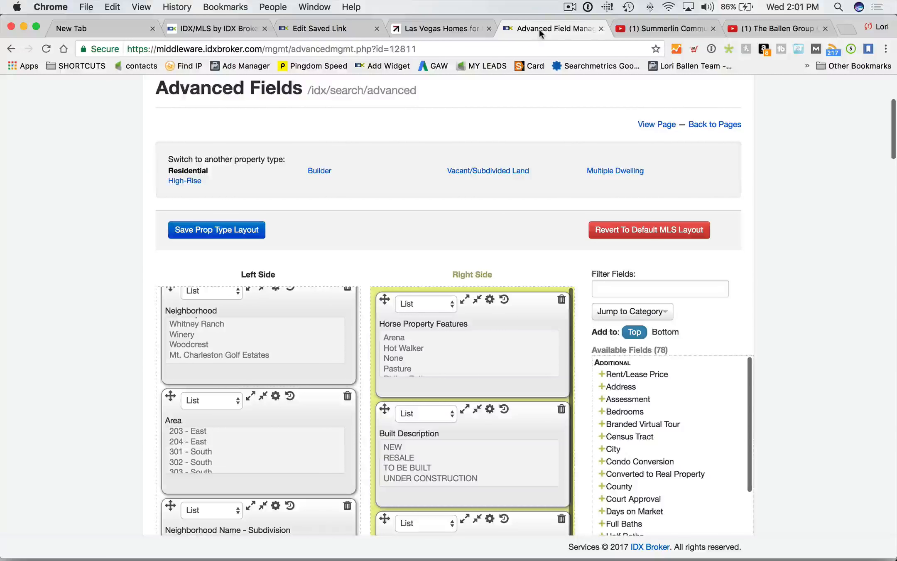
scroll(226, 203, "up", 5)
left_click(278, 215)
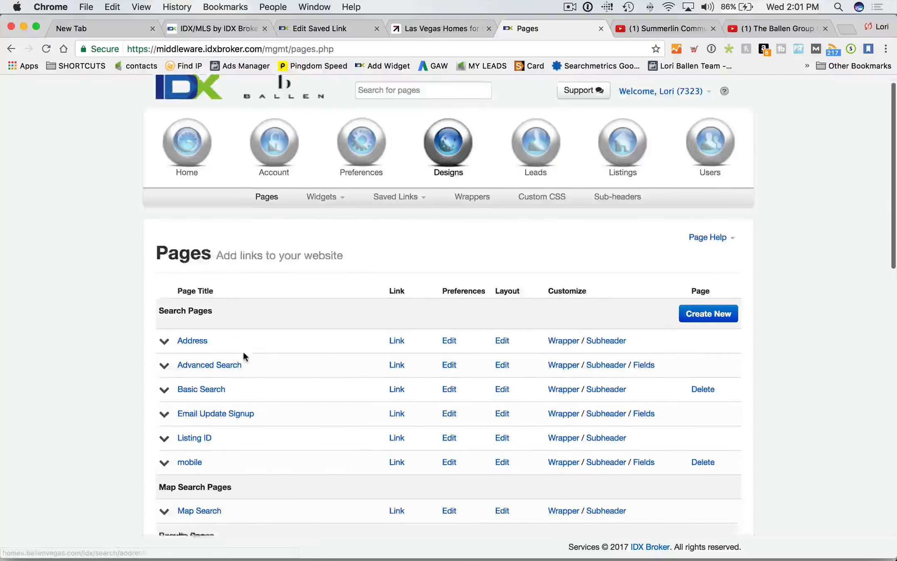
scroll(245, 354, "down", 10)
scroll(246, 349, "down", 7)
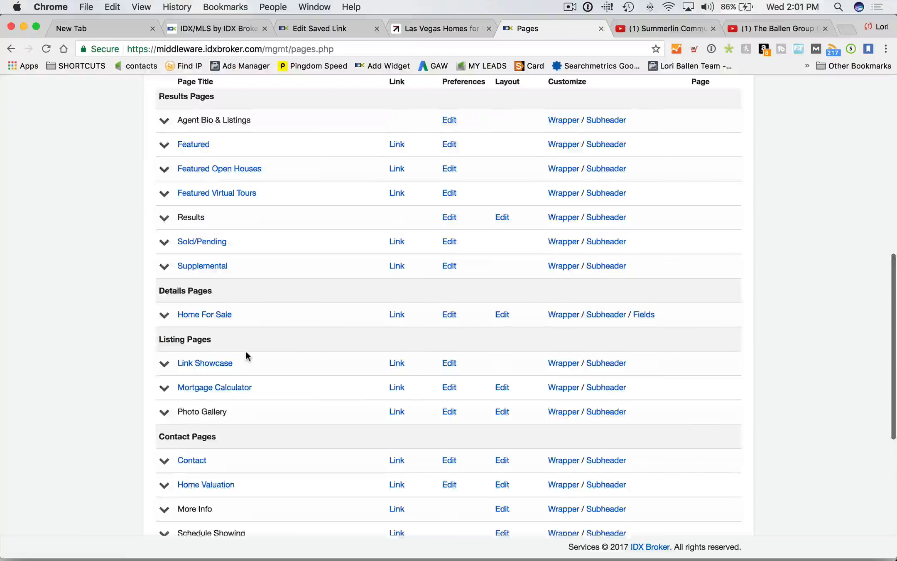
left_click(331, 27)
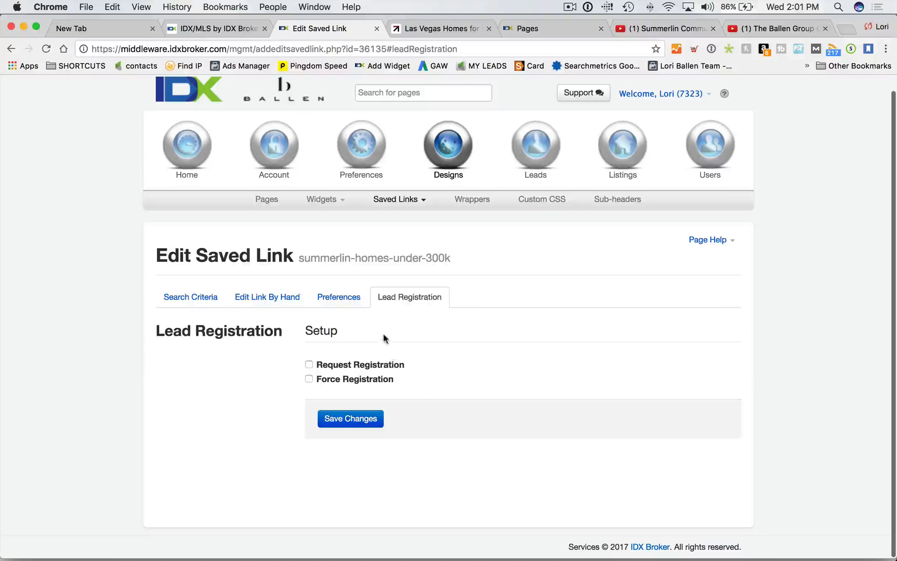
Open the account-wide Lead Registration Preferences and show the advanced settings
left_click(526, 28)
scroll(341, 243, "up", 10)
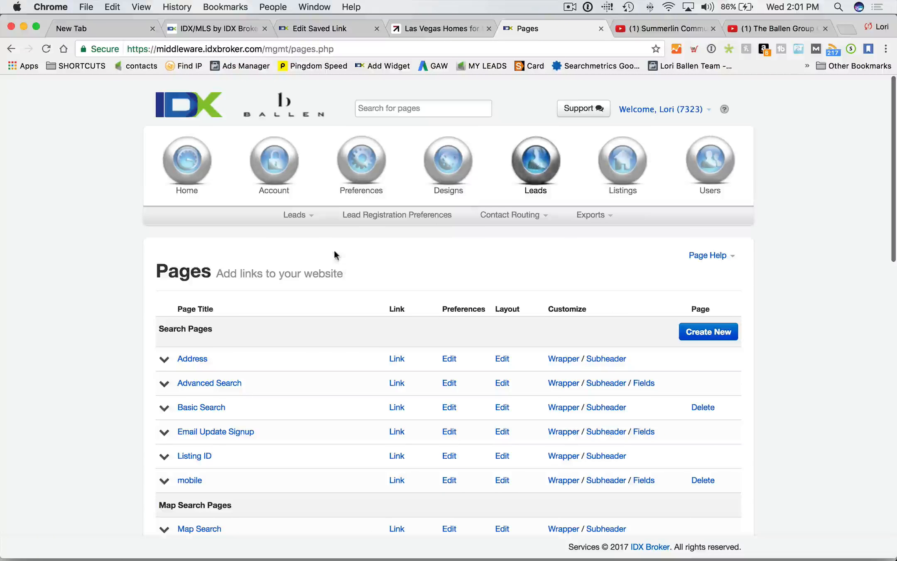
left_click(386, 214)
scroll(225, 241, "down", 2)
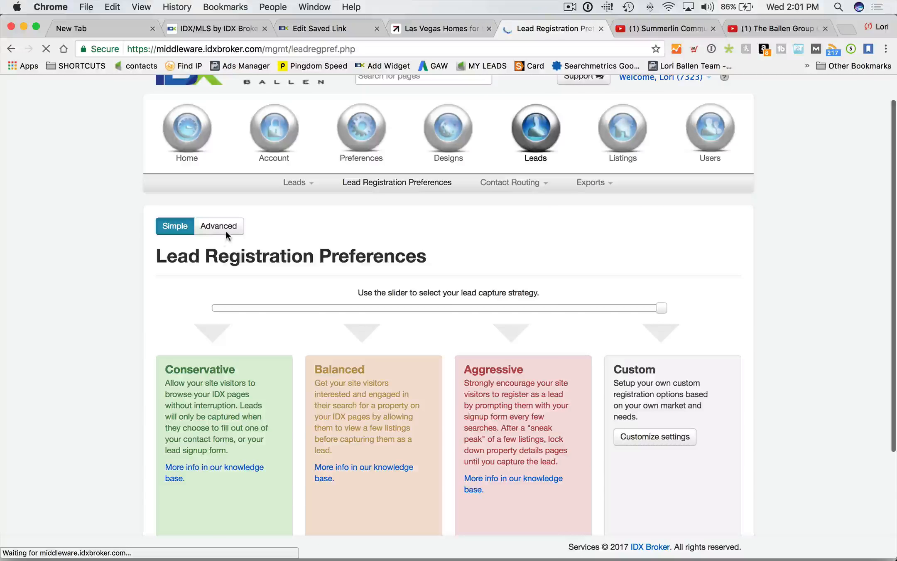
left_click(224, 229)
scroll(231, 235, "down", 4)
scroll(326, 255, "down", 1)
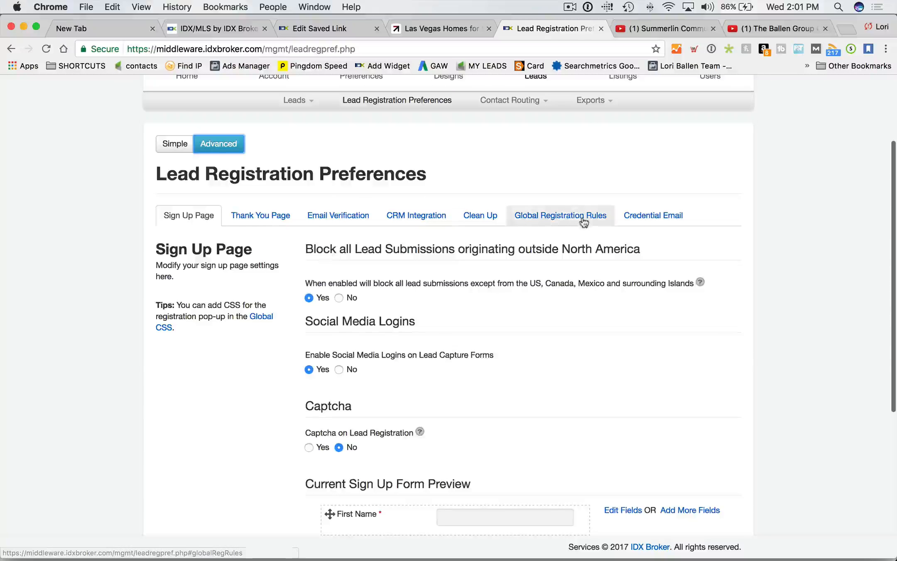
Examine the Global Registration Rules for search, map search, results, details and photo gallery pages
left_click(582, 216)
scroll(439, 283, "down", 3)
scroll(439, 286, "down", 12)
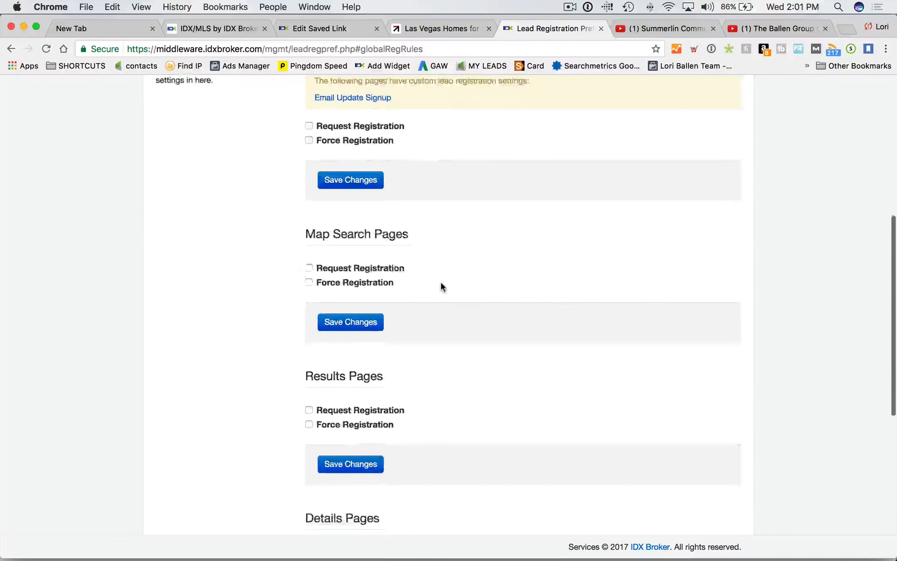
scroll(439, 174, "up", 1)
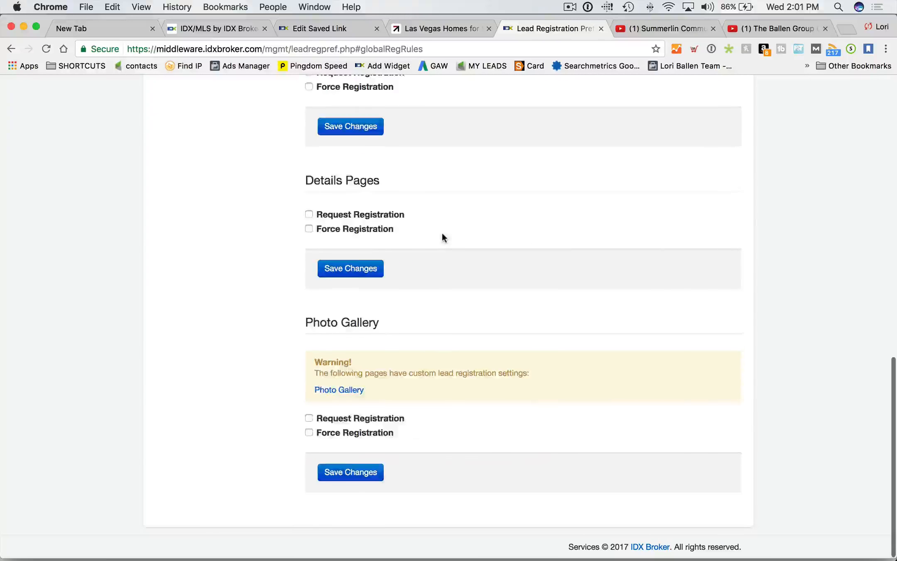
scroll(441, 233, "up", 15)
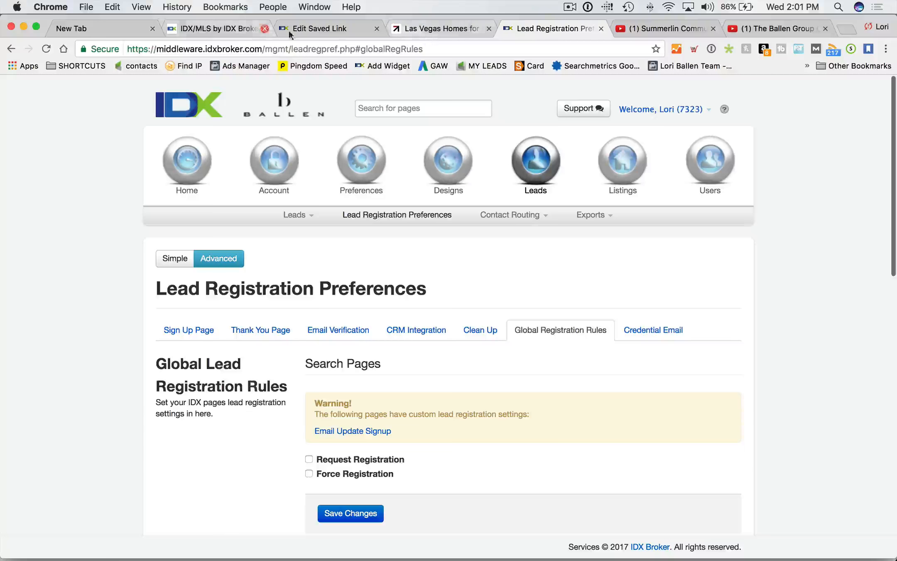
Return to the under-300K link's lead registration and enable only Force Registration, leaving Request Registration off
left_click(291, 30)
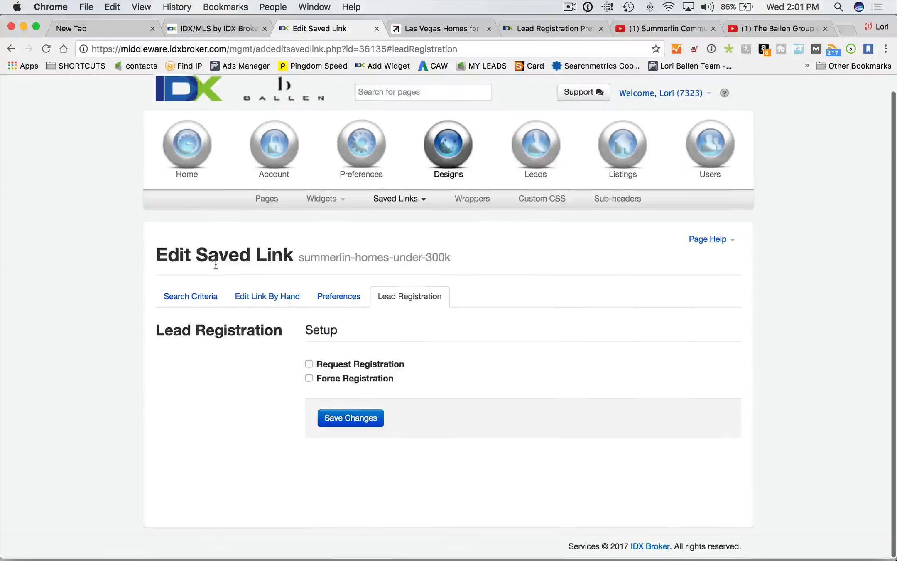
left_click(309, 365)
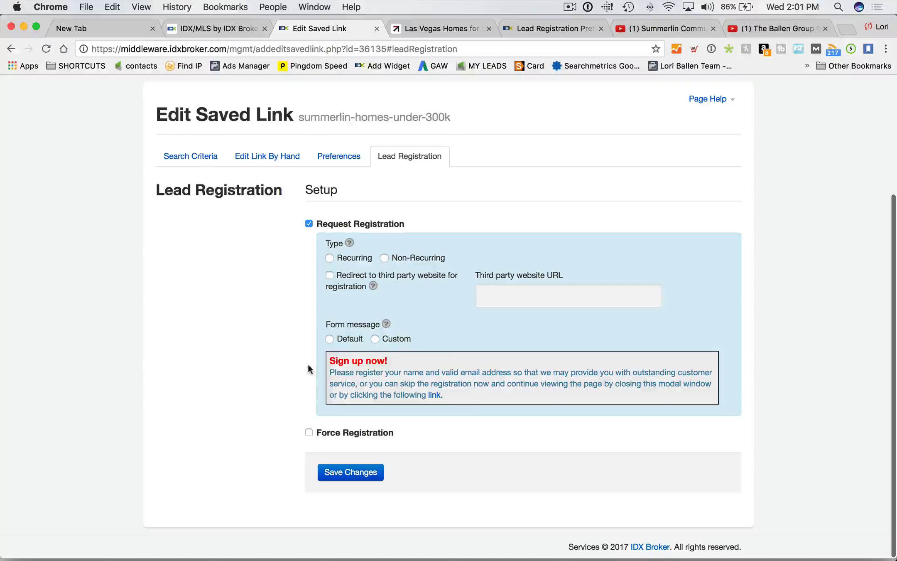
left_click(308, 432)
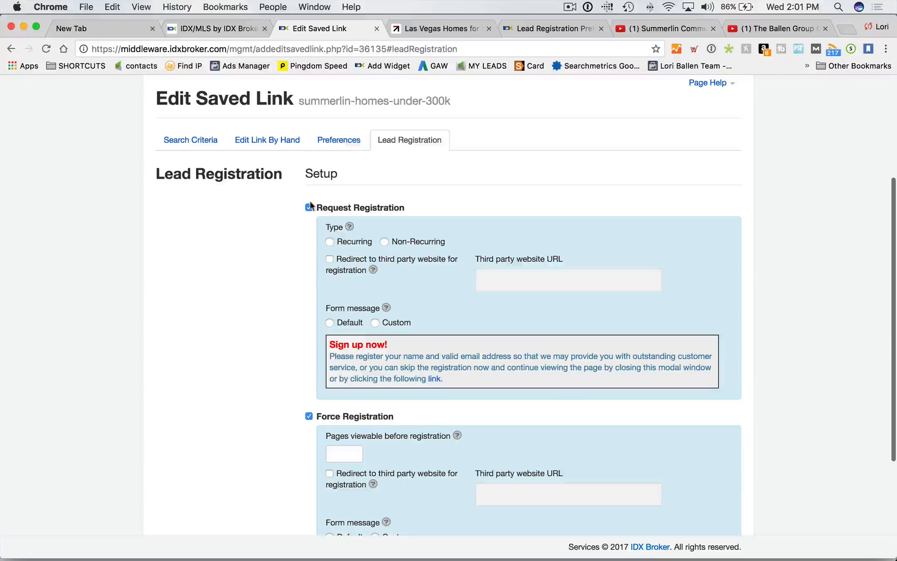
left_click(309, 204)
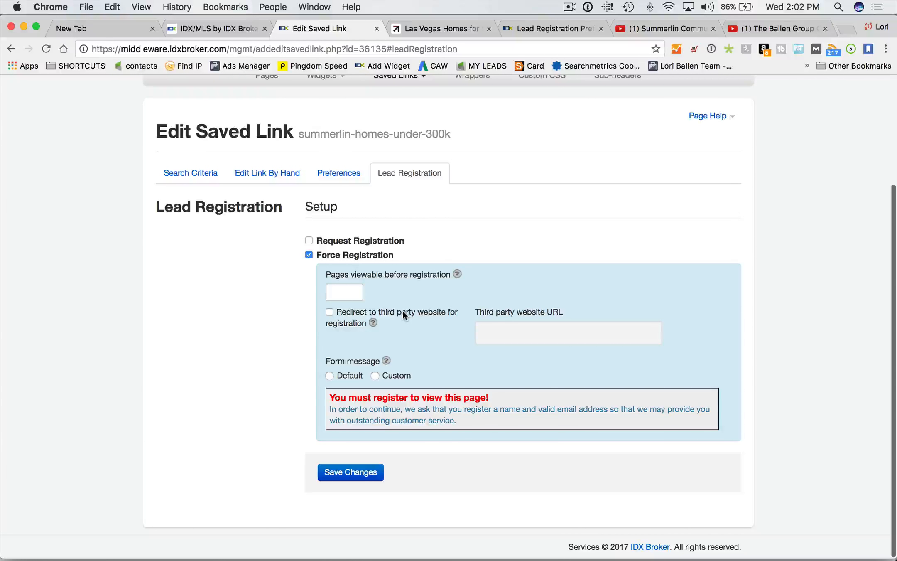
Set the pages viewable before forced registration to 3
left_click(348, 293)
type("1")
key("BackSpace")
type("3")
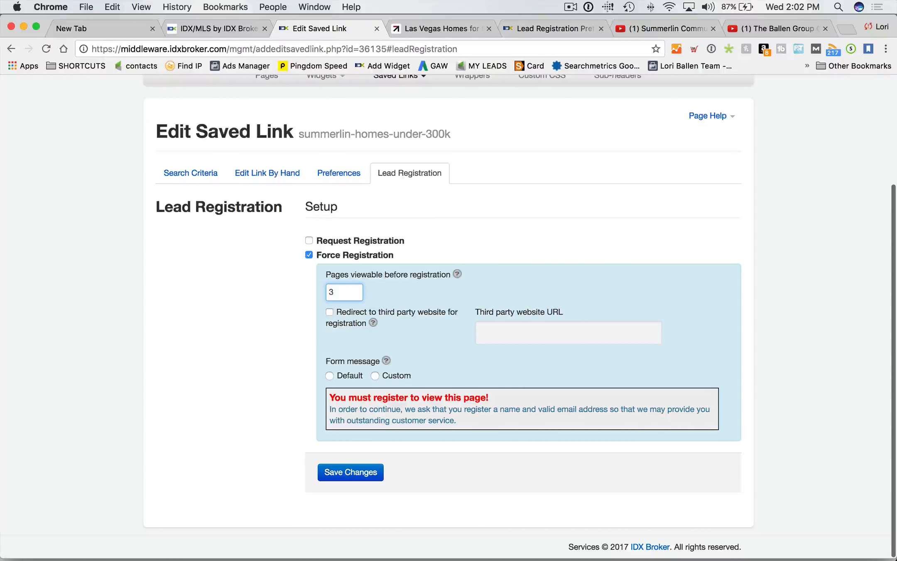
Set the pages viewable before forced registration to 1 for the under-300K link
key("BackSpace")
type("1")
key("BackSpace")
type("0")
key("BackSpace")
type("1")
Open the list for managing all saved links and validate the links for outdated search fields
scroll(320, 261, "up", 3)
scroll(320, 261, "up", 4)
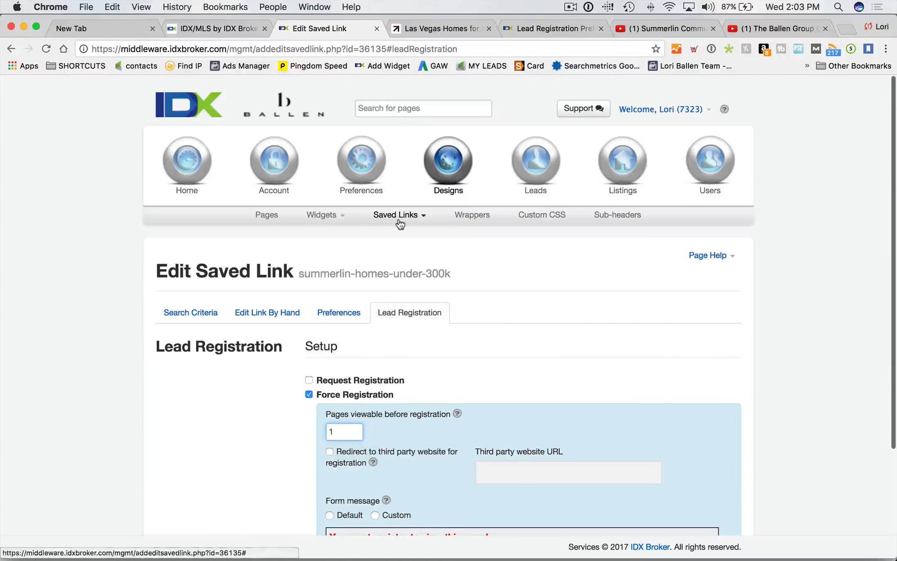
mouse_move(395, 214)
left_click(390, 240)
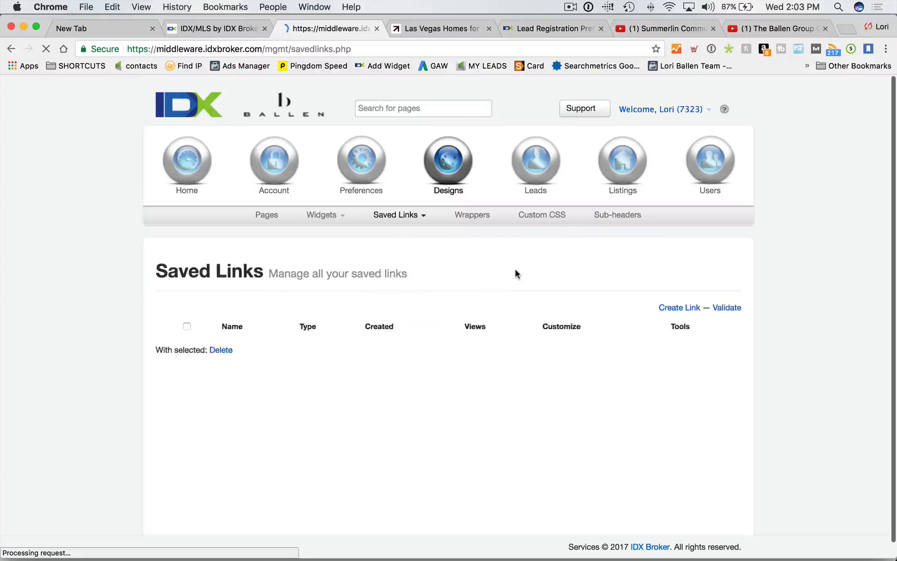
scroll(467, 274, "down", 2)
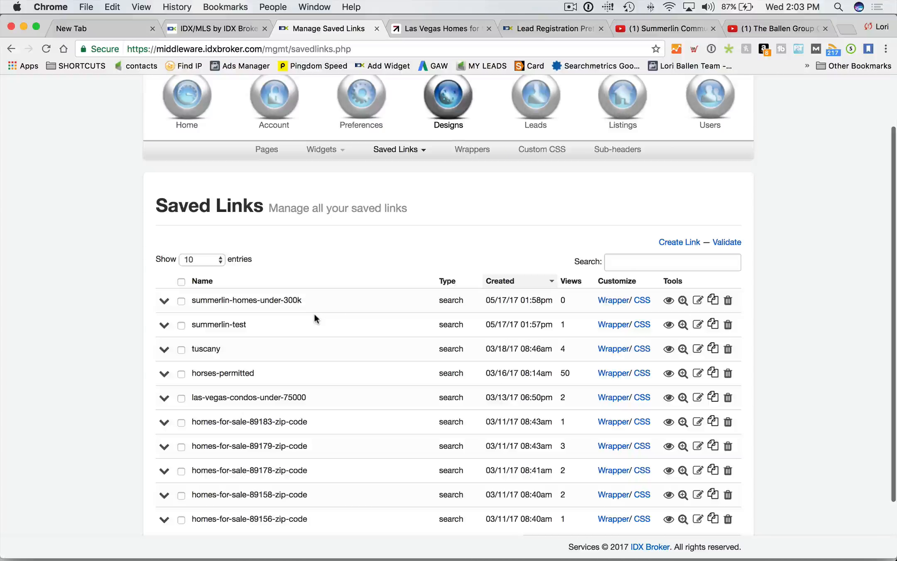
left_click(731, 245)
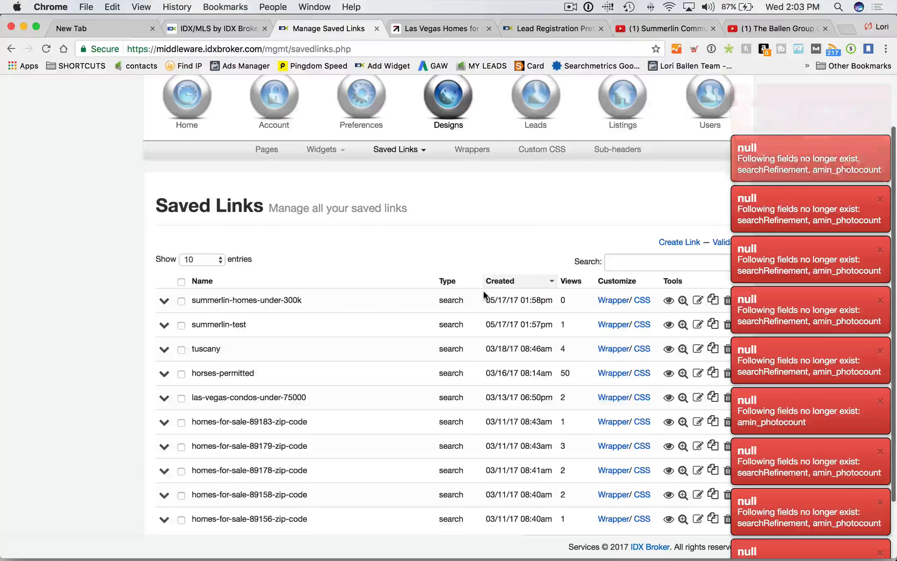
scroll(431, 325, "down", 2)
scroll(427, 325, "up", 4)
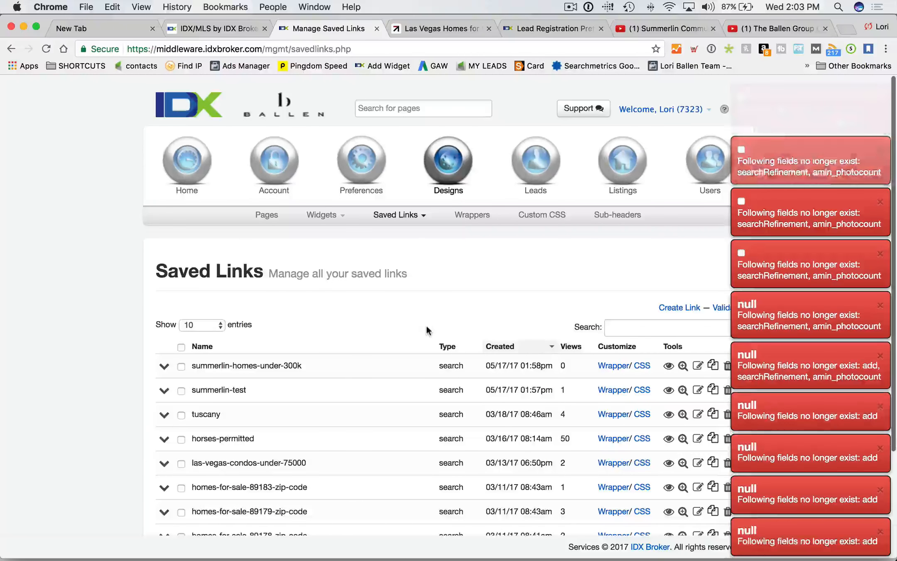
Preview the homes-for-sale-89183-zip-code saved link and look through its listings, header and search form
scroll(428, 331, "down", 3)
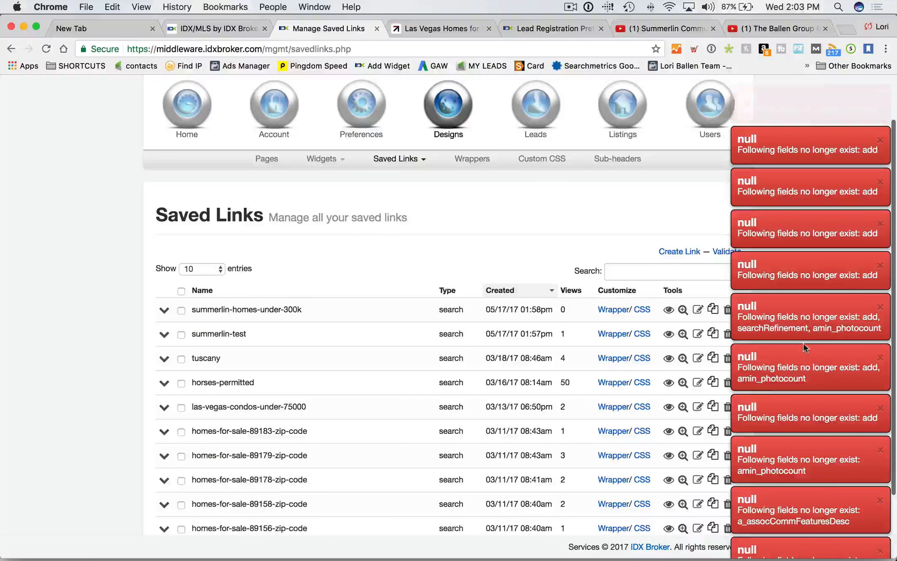
scroll(706, 344, "down", 4)
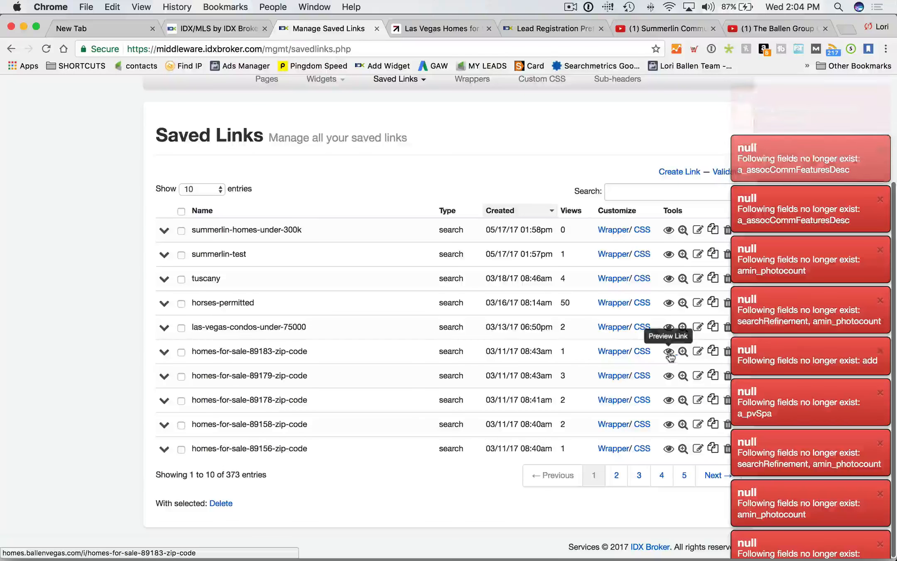
left_click(668, 352)
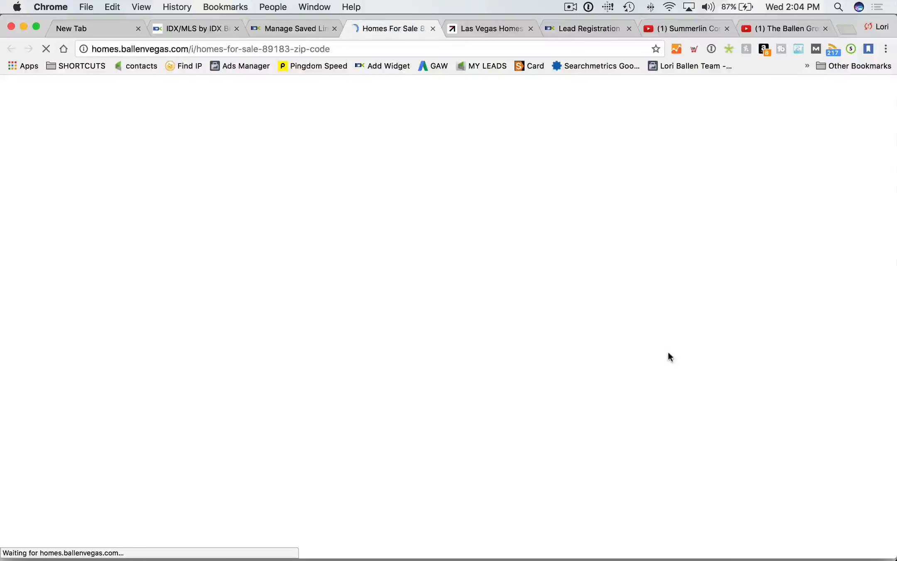
scroll(667, 356, "down", 15)
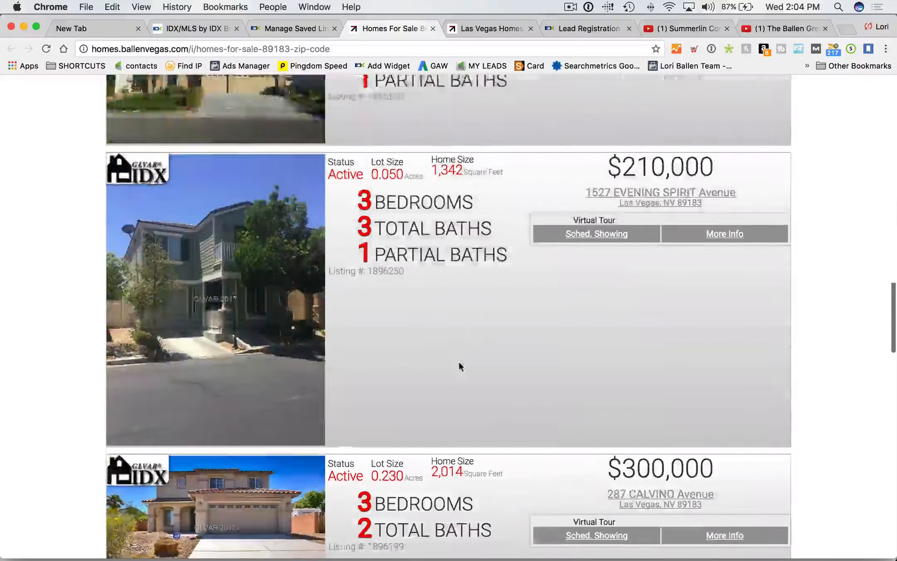
scroll(459, 366, "down", 10)
scroll(461, 366, "up", 20)
scroll(386, 375, "down", 2)
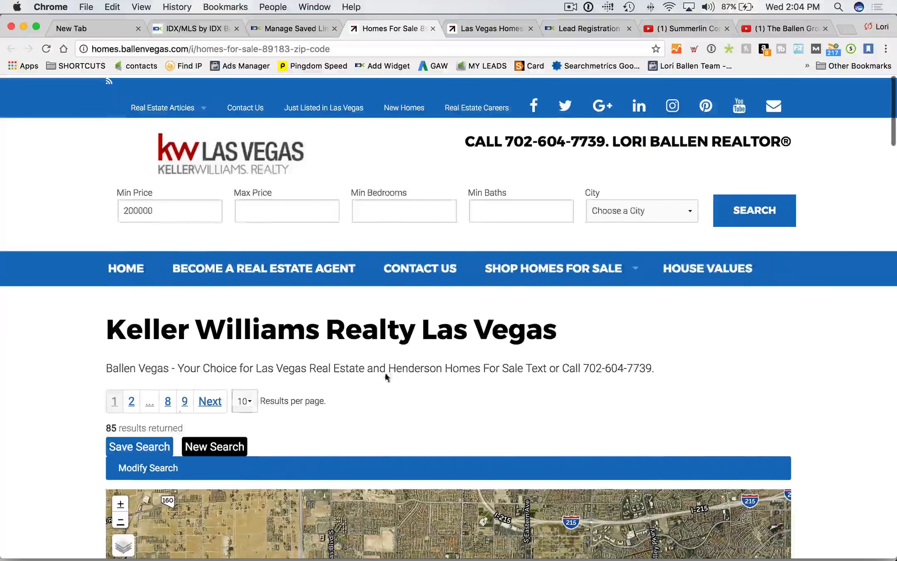